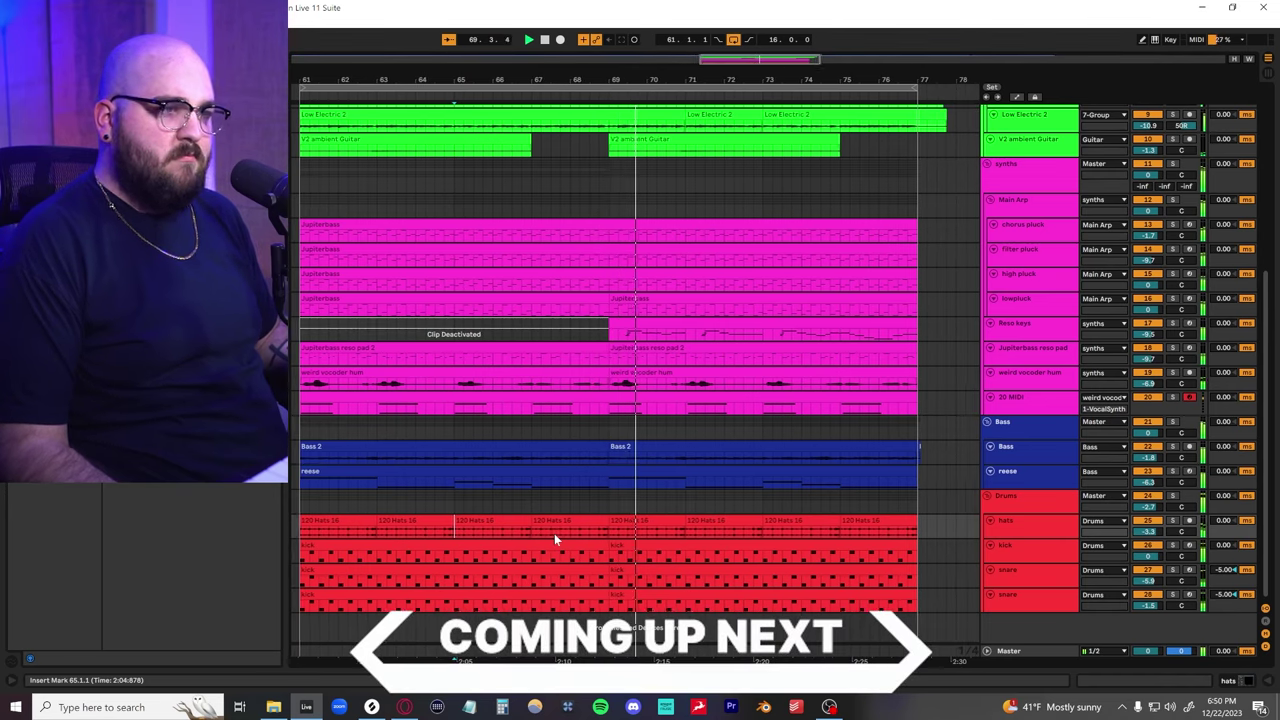
Look over the guitar, synth, bass and drum tracks in the arrangement from bar 61 to bar 77
{"action": "scroll", "coordinate": [554, 533], "scroll_direction": "up", "scroll_amount": 1}
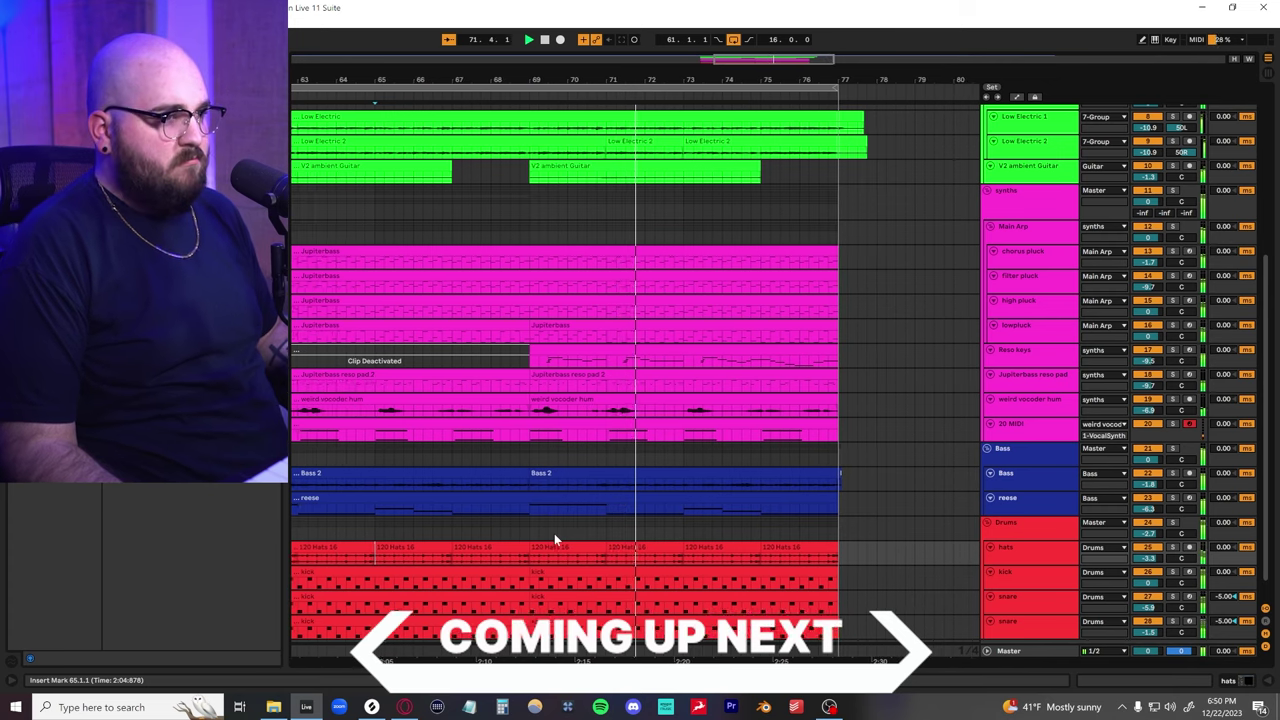
{"action": "scroll", "coordinate": [554, 540], "scroll_direction": "up", "scroll_amount": 1}
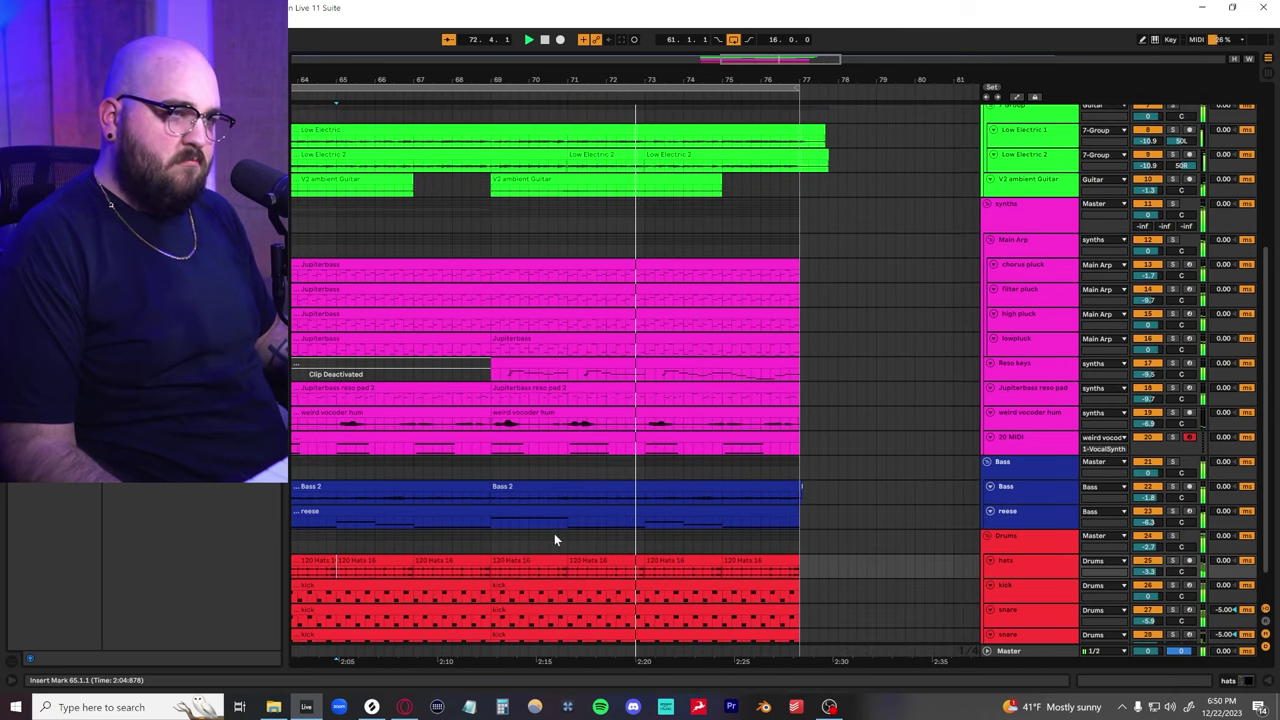
{"action": "scroll", "coordinate": [554, 537], "scroll_direction": "up", "scroll_amount": 2}
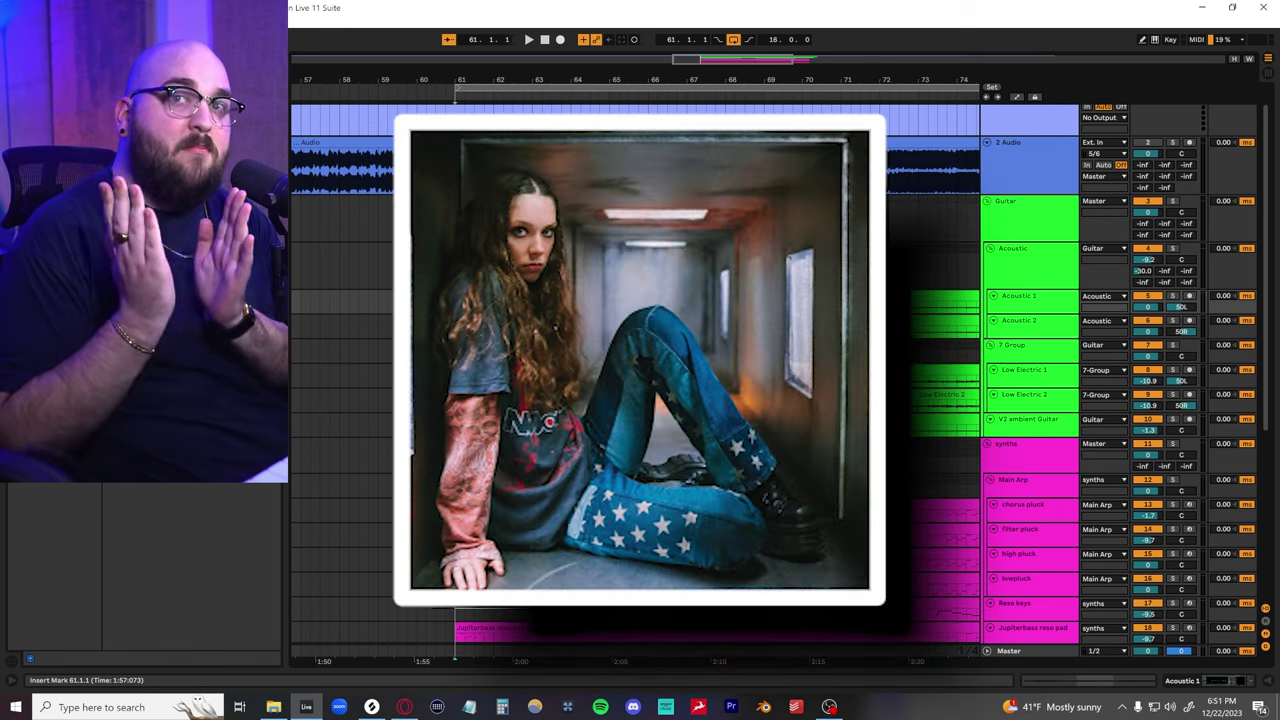
{"action": "scroll", "coordinate": [630, 314], "scroll_direction": "down", "scroll_amount": 2}
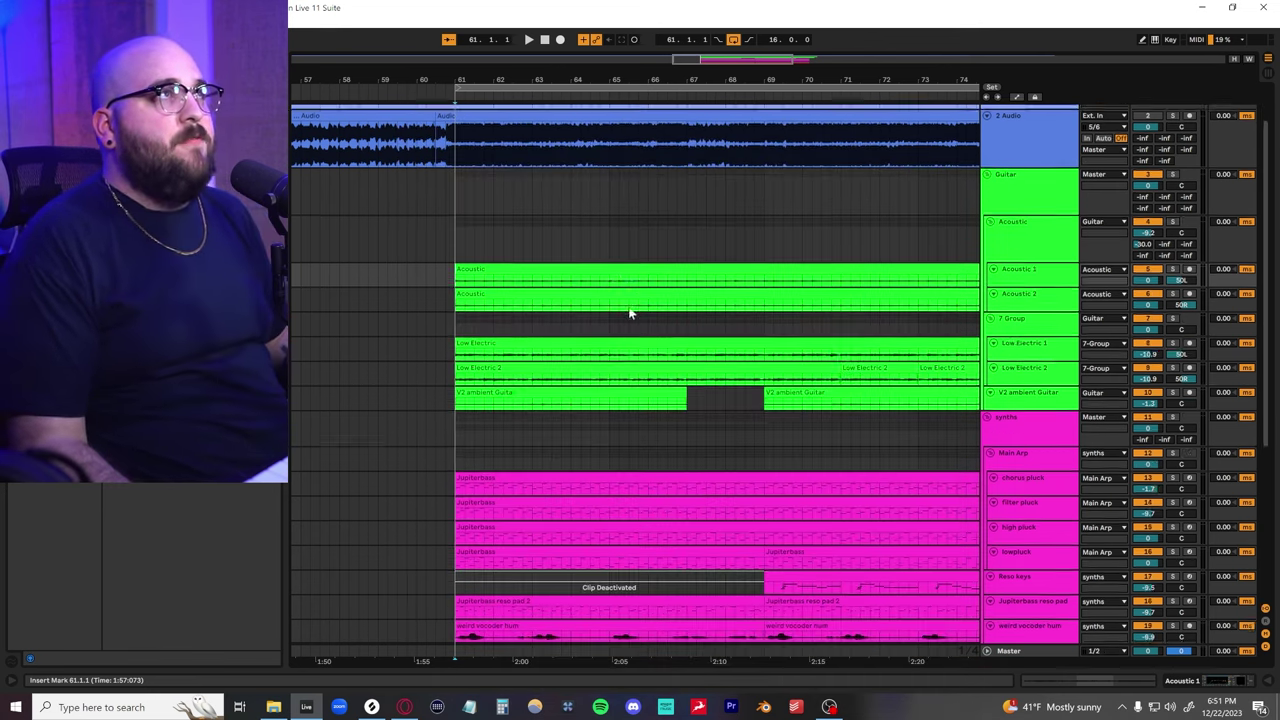
{"action": "scroll", "coordinate": [630, 314], "scroll_direction": "down", "scroll_amount": 5}
{"action": "scroll", "coordinate": [592, 333], "scroll_direction": "right", "scroll_amount": 4}
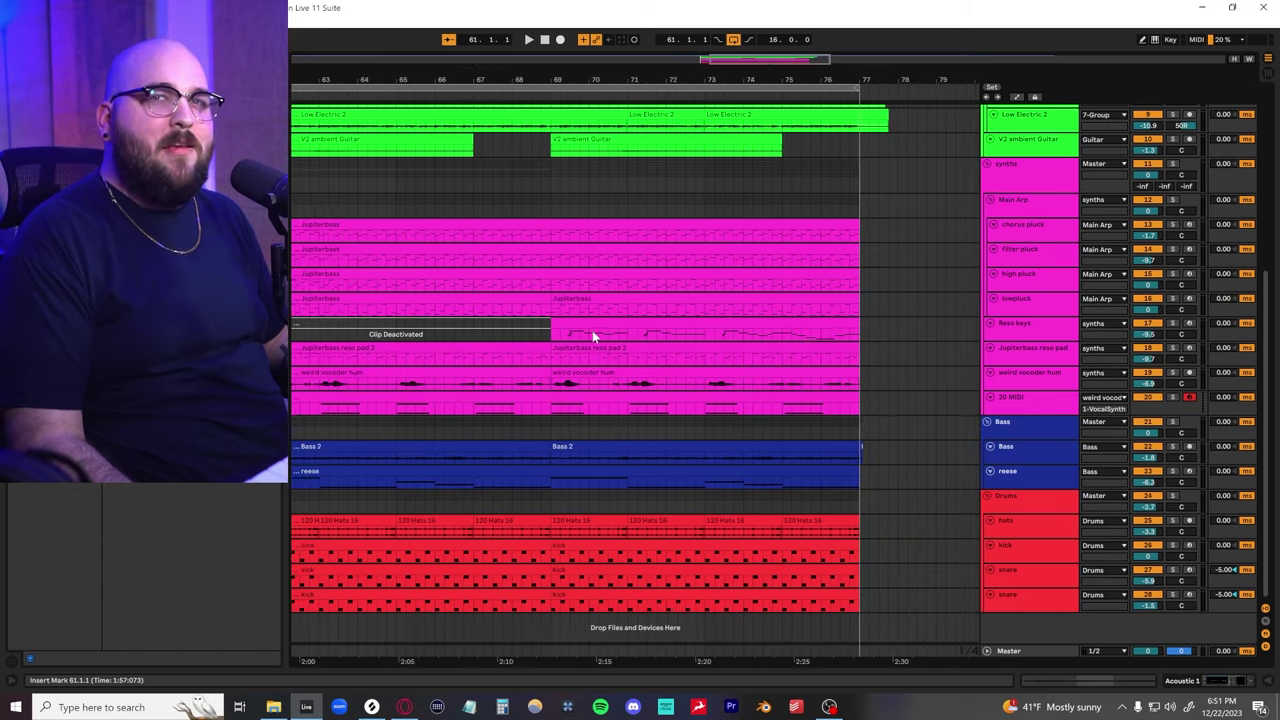
{"action": "scroll", "coordinate": [592, 333], "scroll_direction": "left", "scroll_amount": 3}
{"action": "scroll", "coordinate": [395, 368], "scroll_direction": "up", "scroll_amount": 6}
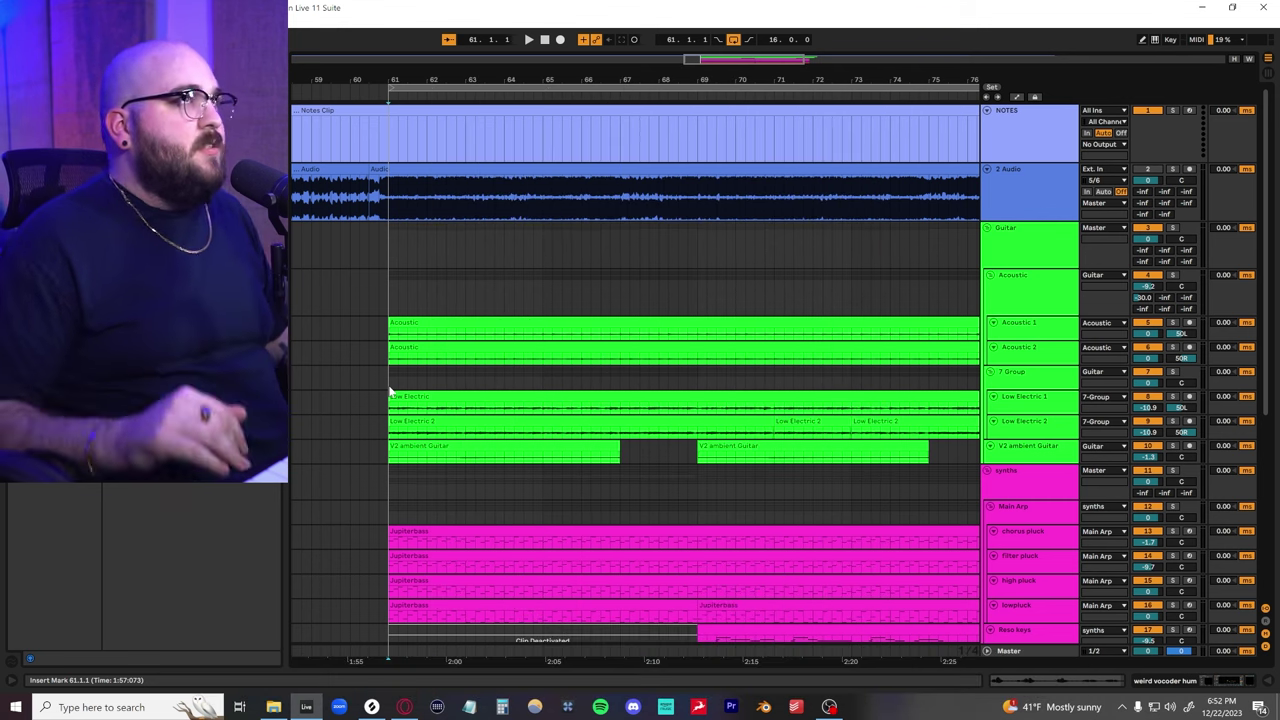
Zoom in on bars 61 to 65 of the Acoustic 1 and Acoustic 2 clips and solo the Acoustic group
{"action": "left_click_drag", "start_coordinate": [389, 332], "coordinate": [545, 351]}
{"action": "key", "text": "z"}
{"action": "scroll", "coordinate": [545, 351], "scroll_direction": "up", "scroll_amount": 2}
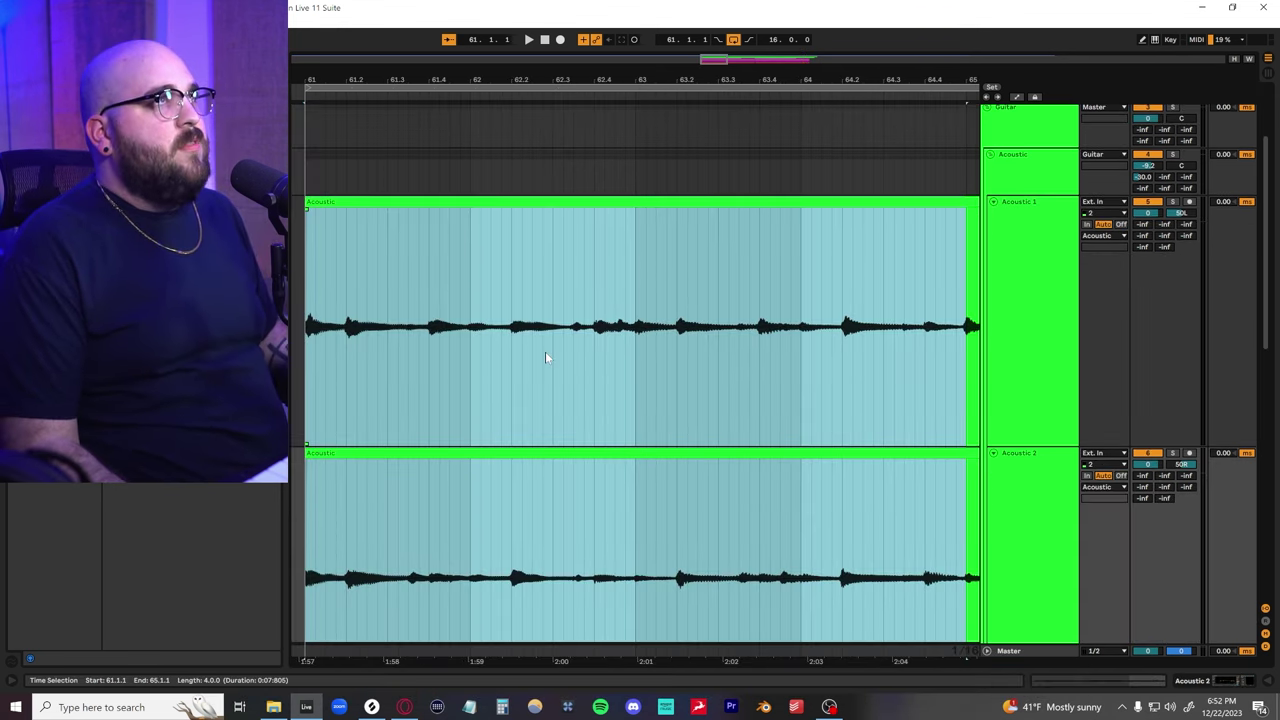
{"action": "scroll", "coordinate": [996, 272], "scroll_direction": "up", "scroll_amount": 1}
{"action": "left_click", "coordinate": [1173, 194]}
{"action": "scroll", "coordinate": [650, 374], "scroll_direction": "left", "scroll_amount": 3}
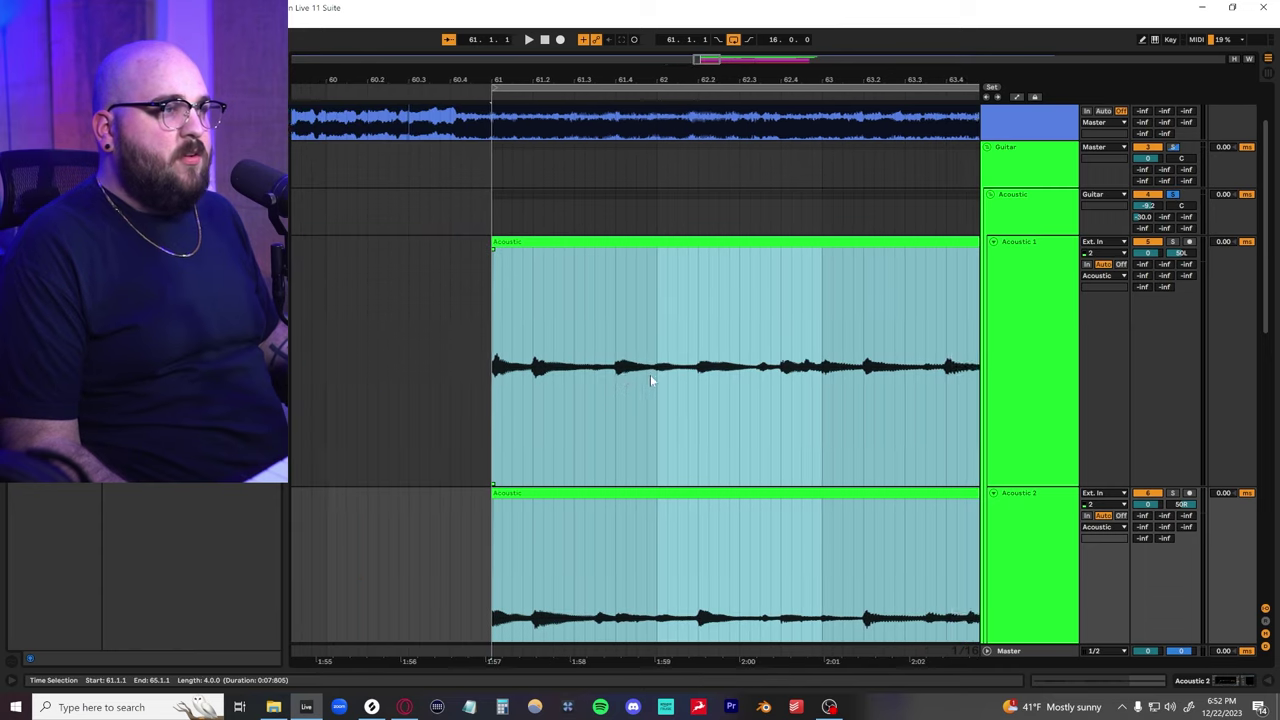
Play the soloed acoustic guitars from 61.1.1
{"action": "scroll", "coordinate": [645, 373], "scroll_direction": "right", "scroll_amount": 2}
{"action": "left_click", "coordinate": [456, 398]}
{"action": "key", "text": "space"}
{"action": "scroll", "coordinate": [516, 416], "scroll_direction": "down", "scroll_amount": 2}
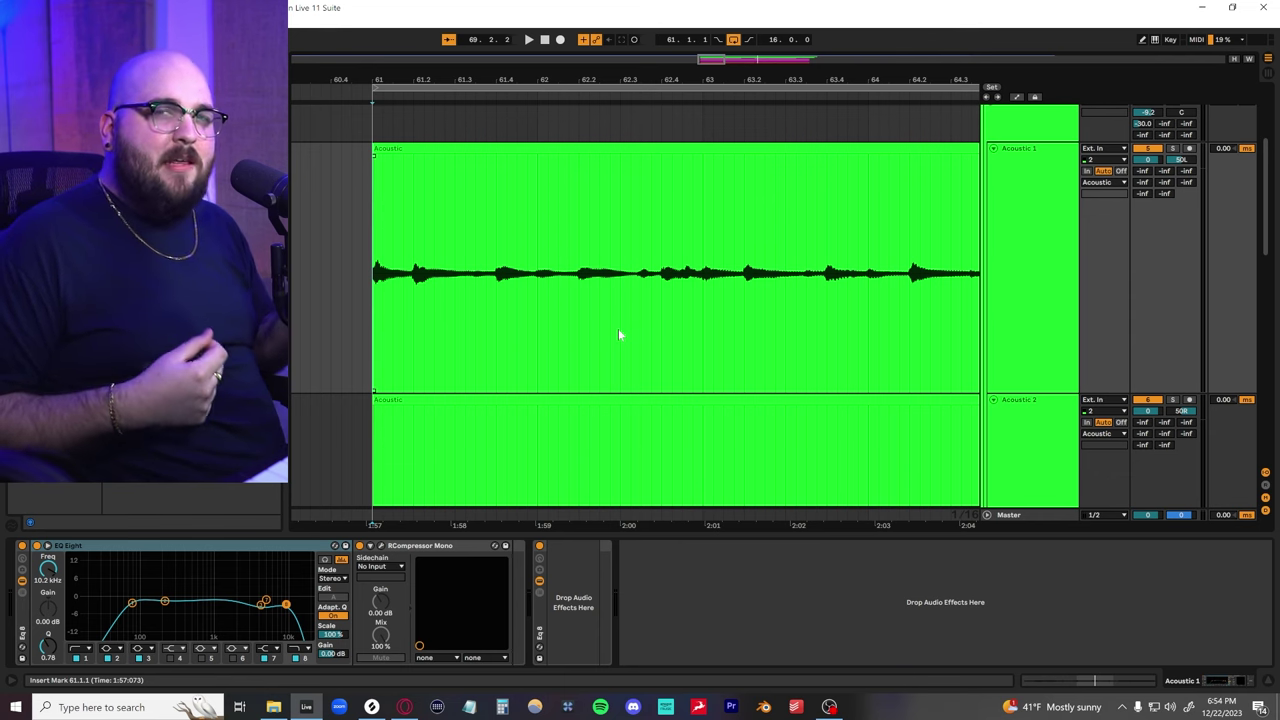
Show the Acoustic group's effects chain, and select the EQ Eight and RCompressor Mono devices on Acoustic 1
{"action": "key", "text": "Up"}
{"action": "scroll", "coordinate": [457, 279], "scroll_direction": "down", "scroll_amount": 1}
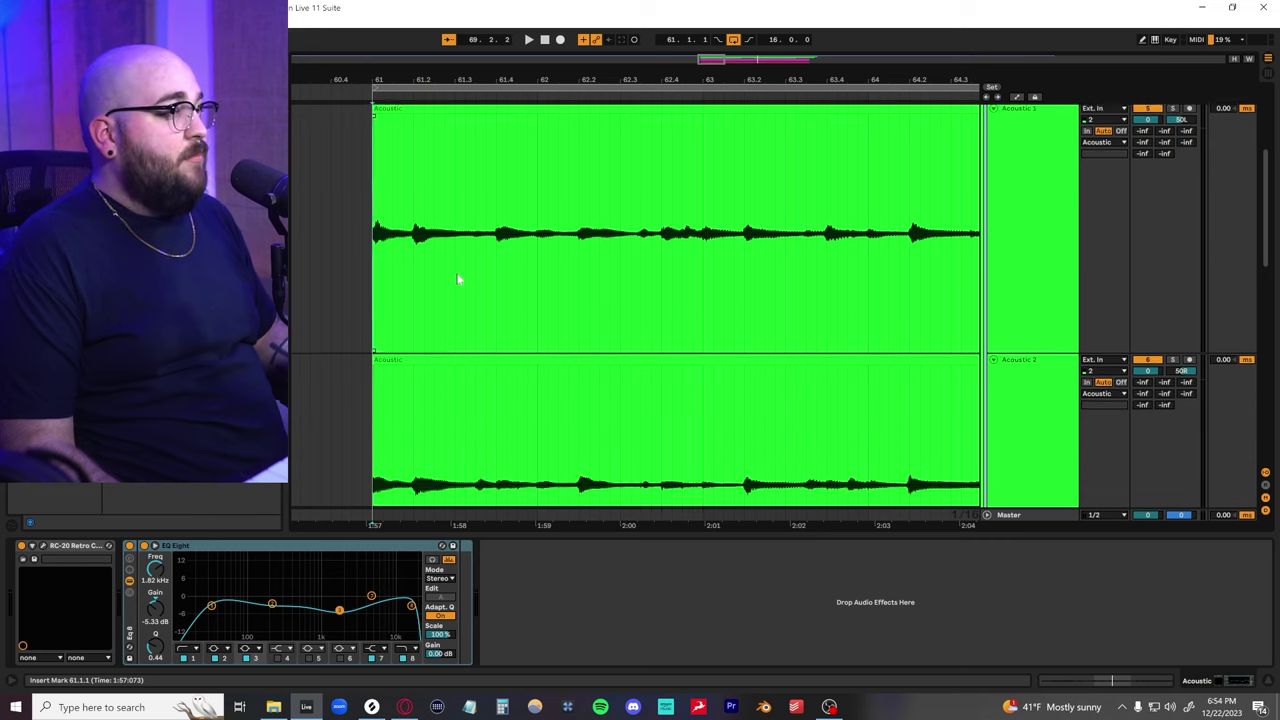
{"action": "scroll", "coordinate": [457, 279], "scroll_direction": "down", "scroll_amount": 1}
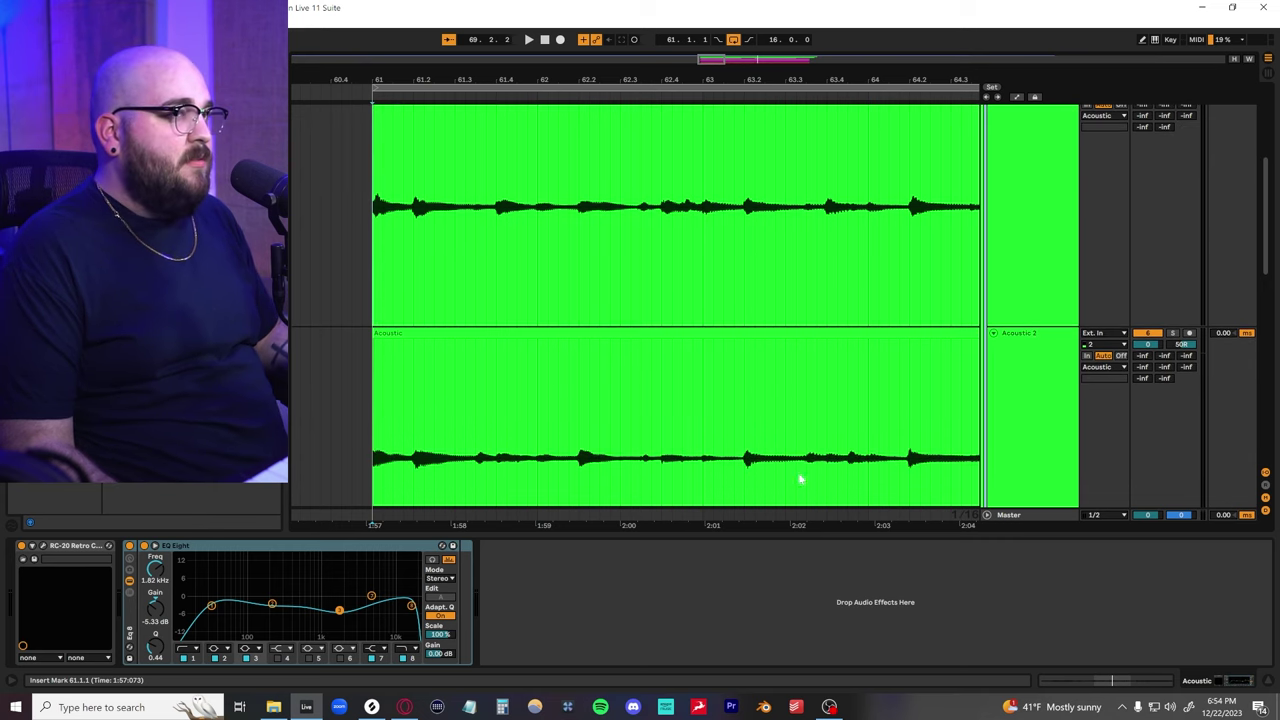
{"action": "scroll", "coordinate": [800, 479], "scroll_direction": "up", "scroll_amount": 5}
{"action": "left_click", "coordinate": [66, 550], "text": "shift"}
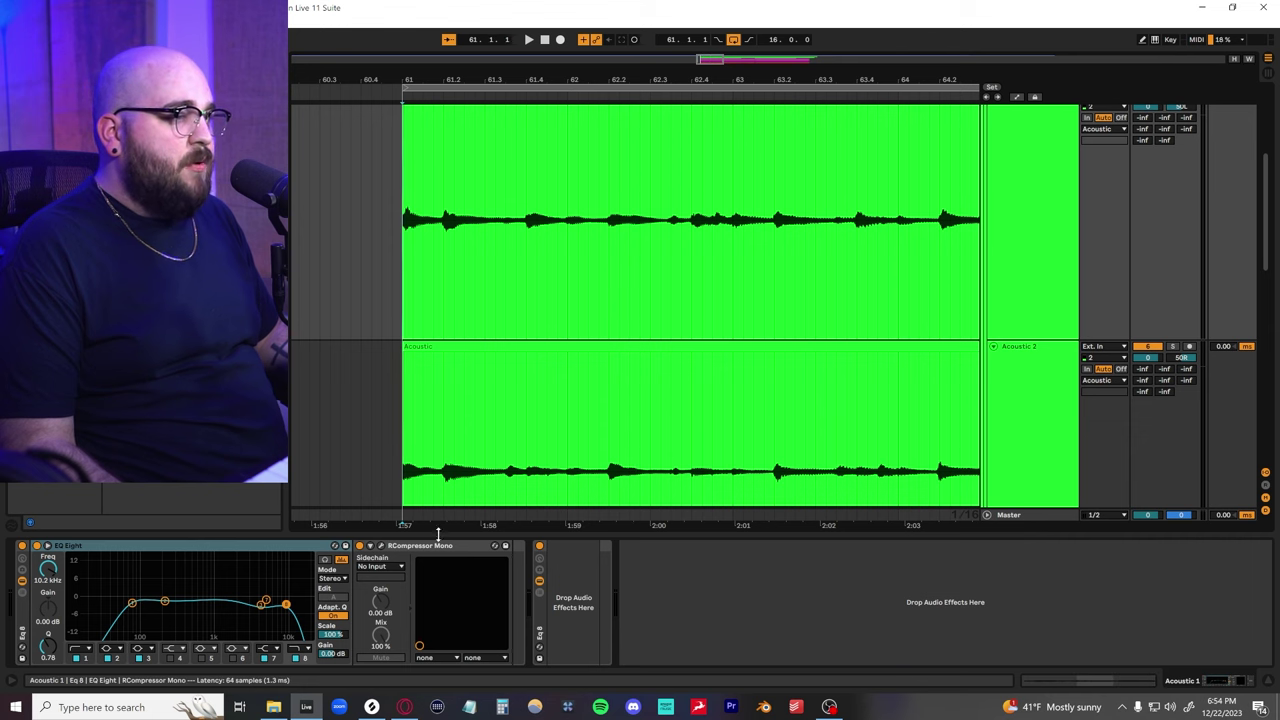
Listen to the acoustic guitars from 61.1.1 with the Acoustic 1 effects chain in view
{"action": "key", "text": "space"}
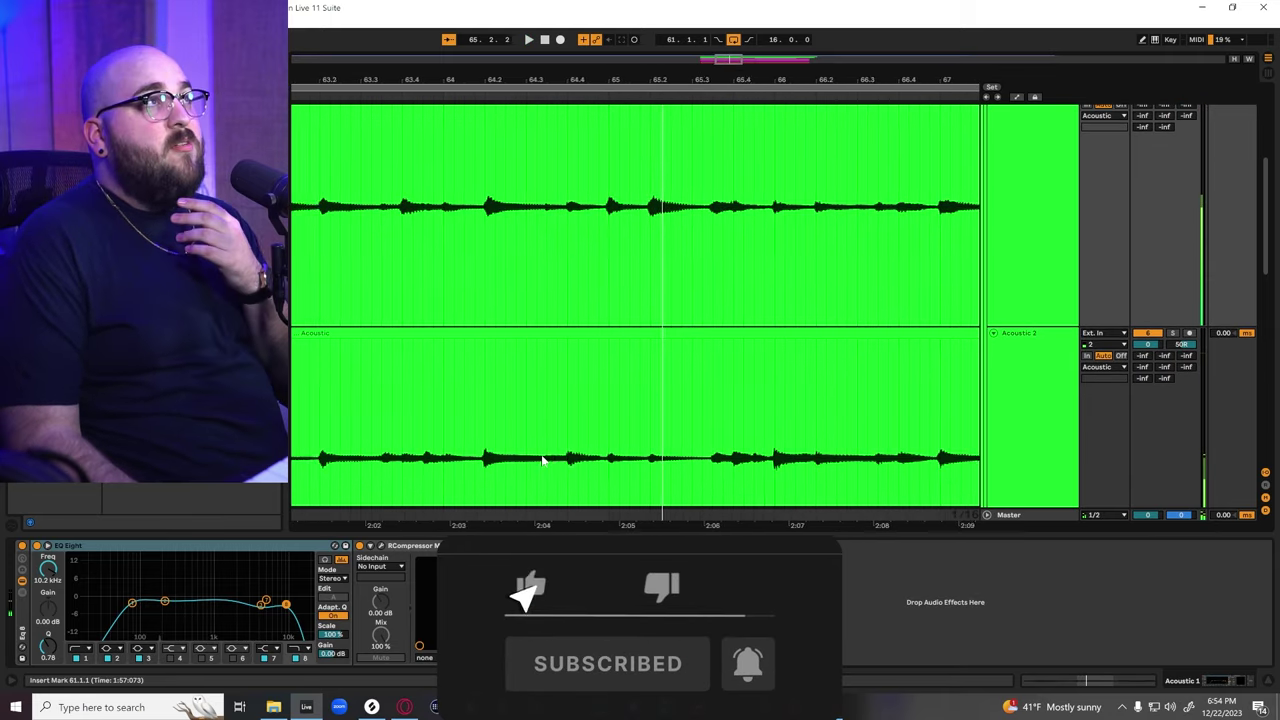
{"action": "key", "text": "space"}
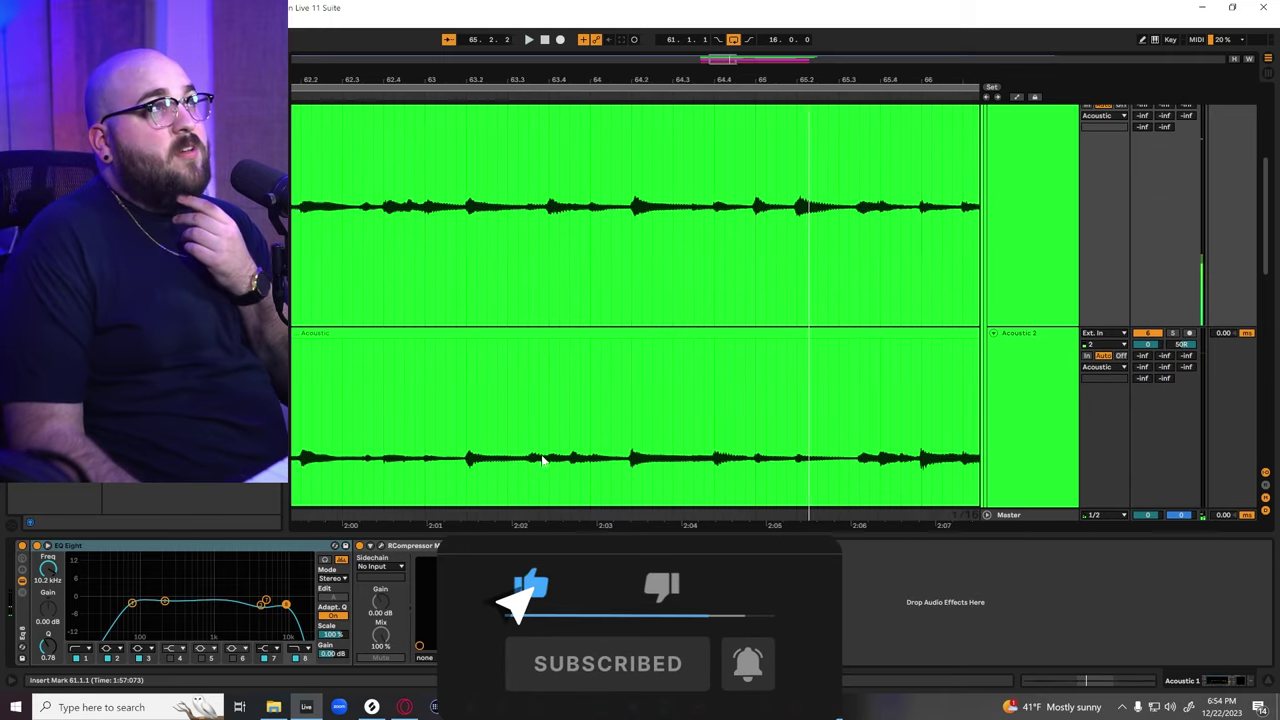
{"action": "key", "text": "space"}
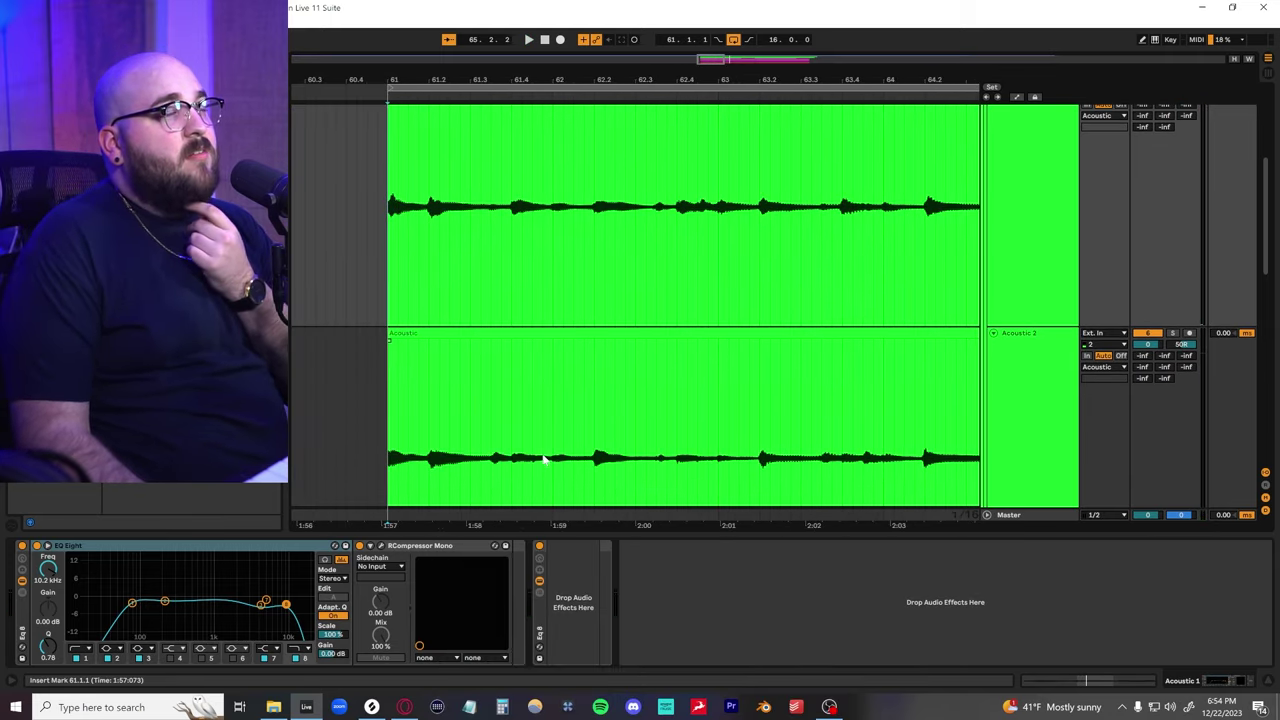
{"action": "scroll", "coordinate": [575, 445], "scroll_direction": "up", "scroll_amount": 3}
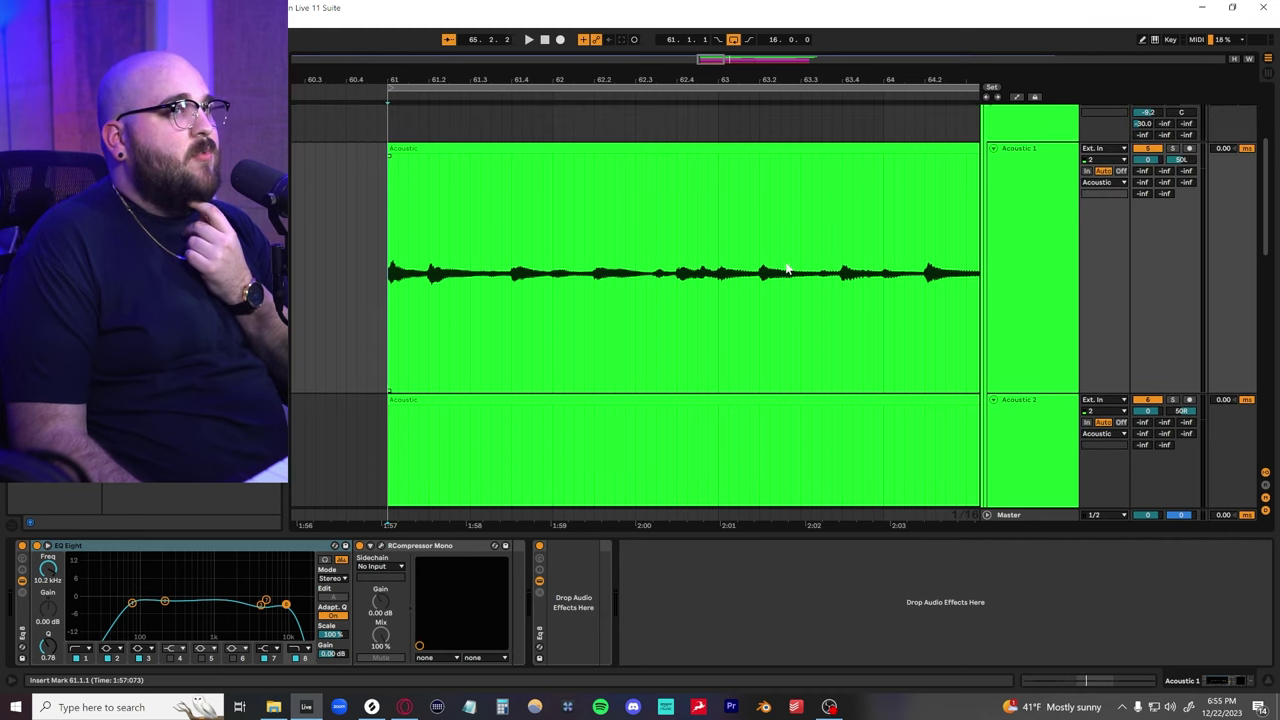
{"action": "scroll", "coordinate": [787, 270], "scroll_direction": "up", "scroll_amount": 2}
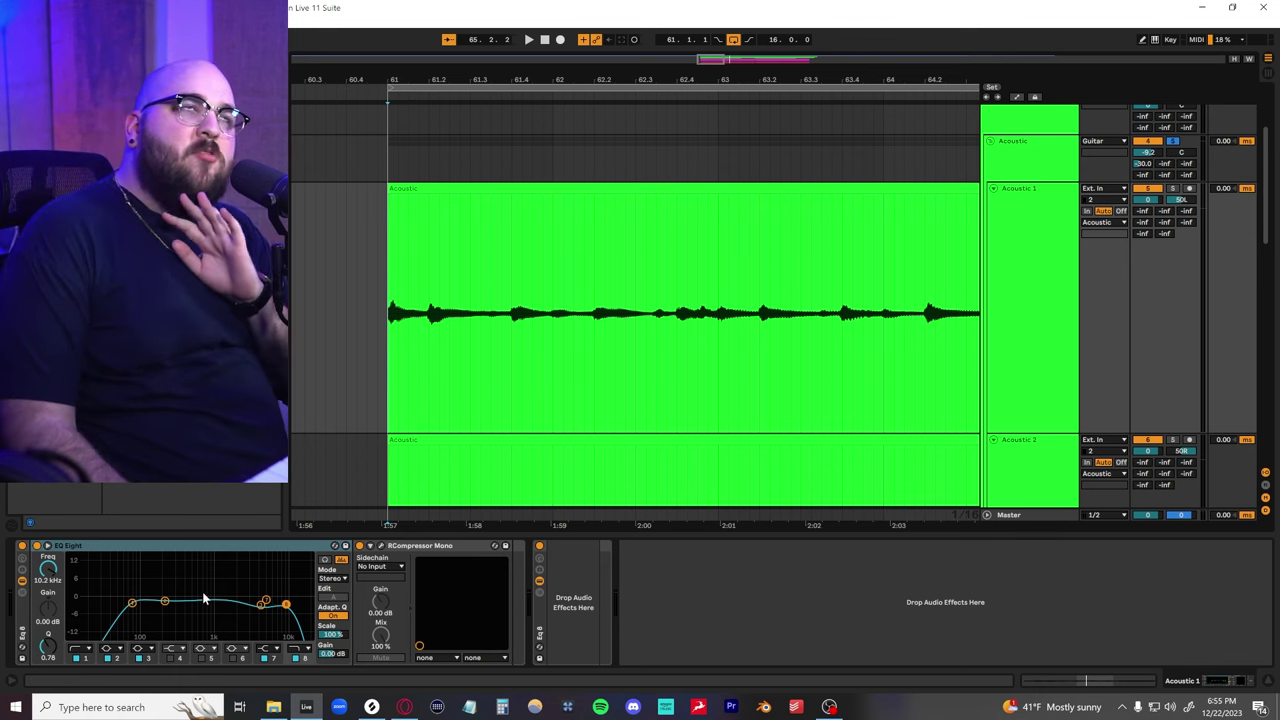
Audition the Acoustic group with its RC-20 Retro Color settings open and EQ Eight switched on, and hide the plug-in window
{"action": "left_click", "coordinate": [1063, 157]}
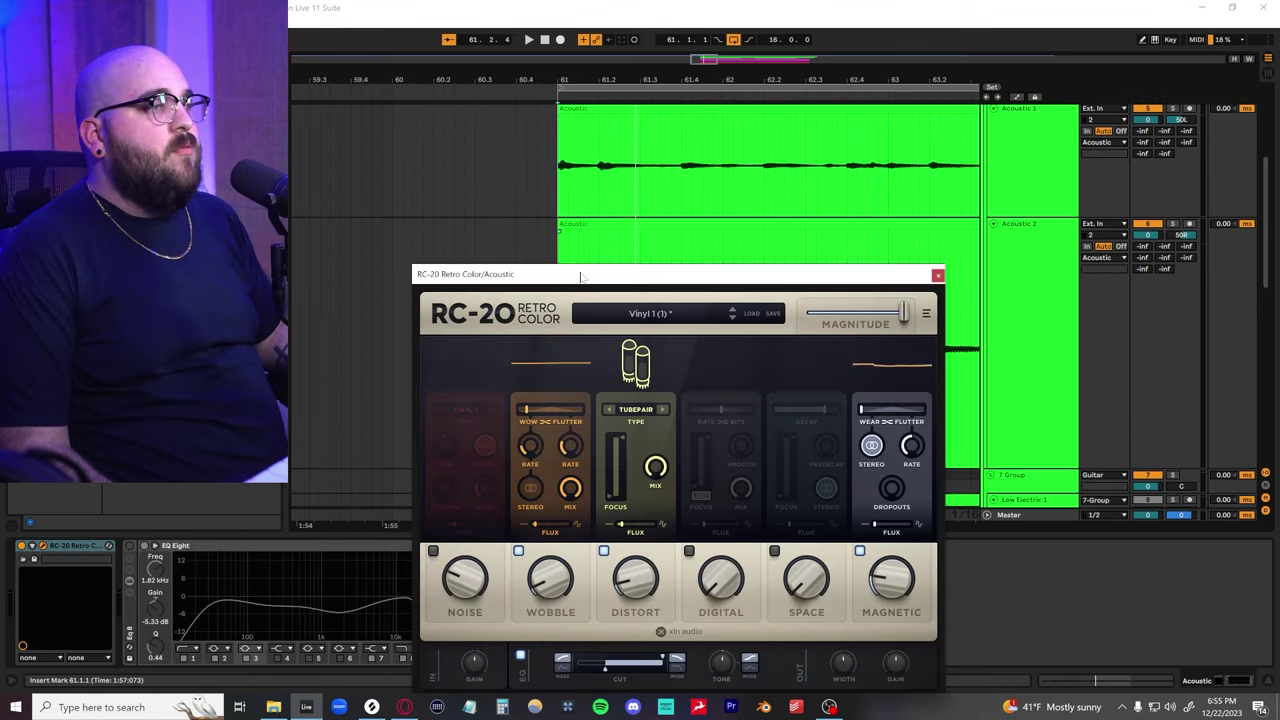
{"action": "left_click_drag", "start_coordinate": [580, 276], "coordinate": [619, 230]}
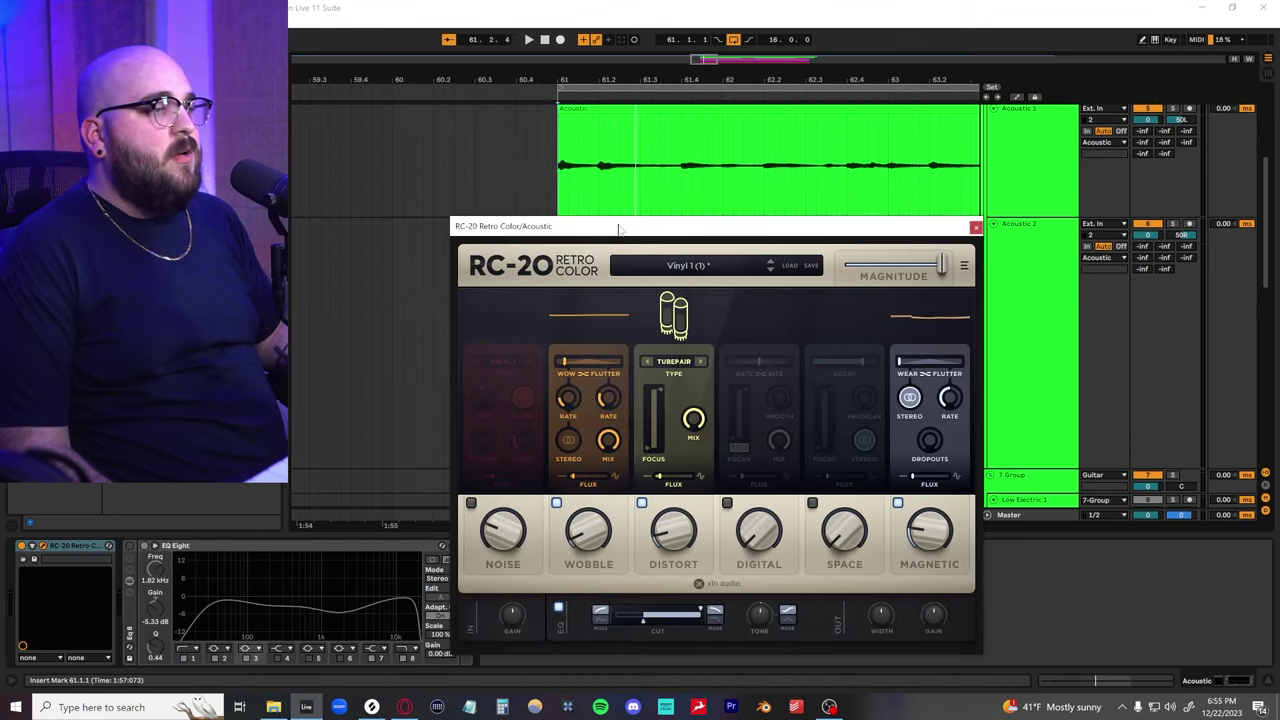
{"action": "key", "text": "space"}
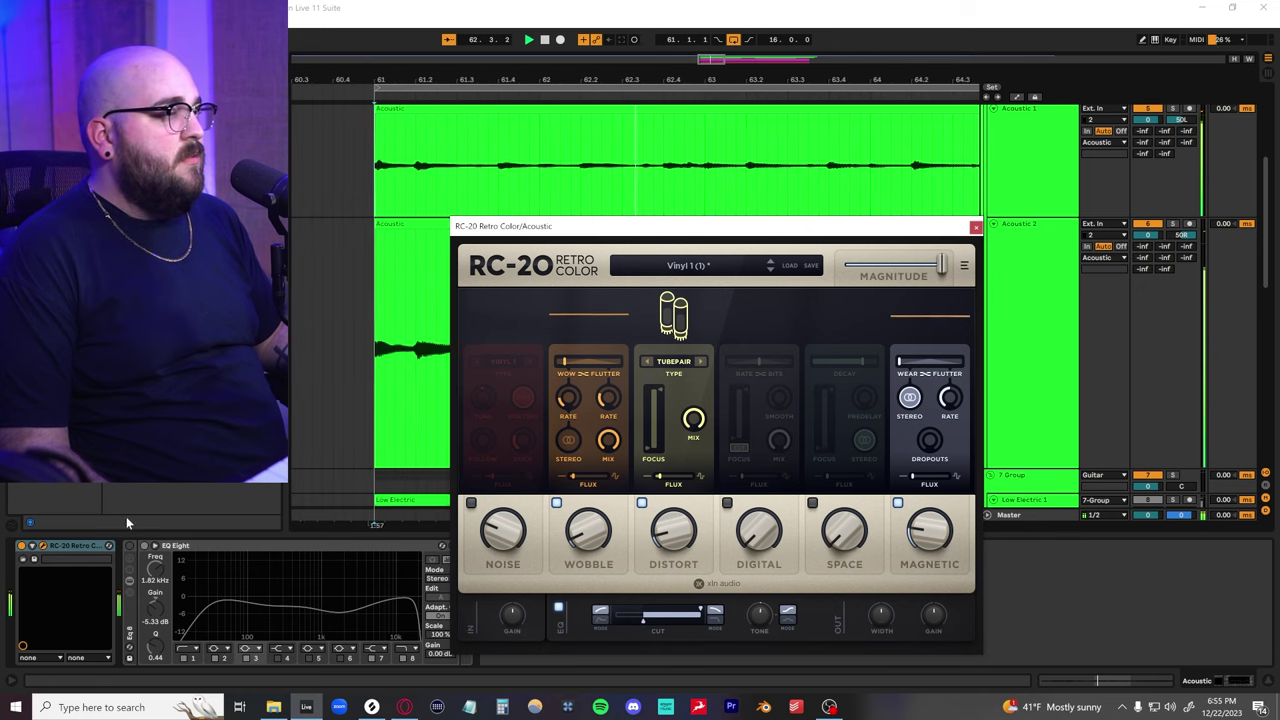
{"action": "left_click", "coordinate": [250, 577]}
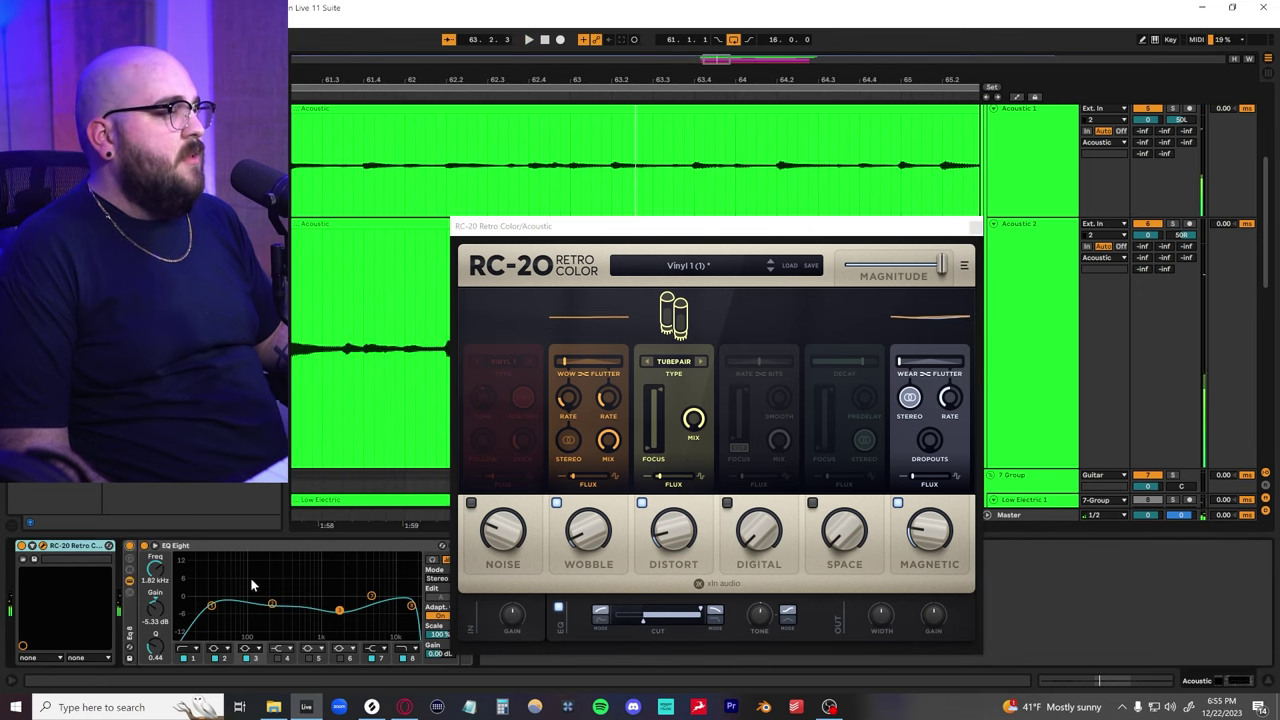
{"action": "key", "text": "space"}
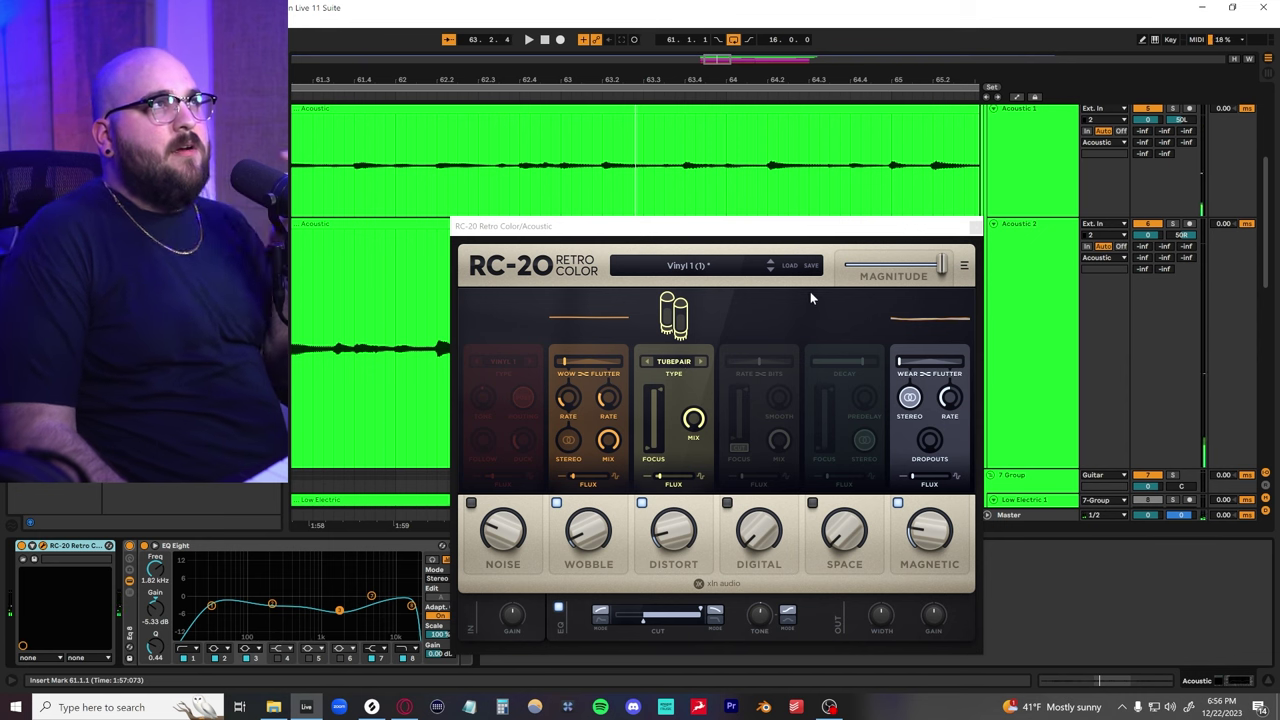
{"action": "key", "text": "ctrl+alt+p"}
Solo the 7 Group and play the Low Electric 1 and Low Electric 2 guitars from bar 61
{"action": "scroll", "coordinate": [519, 362], "scroll_direction": "left", "scroll_amount": 3}
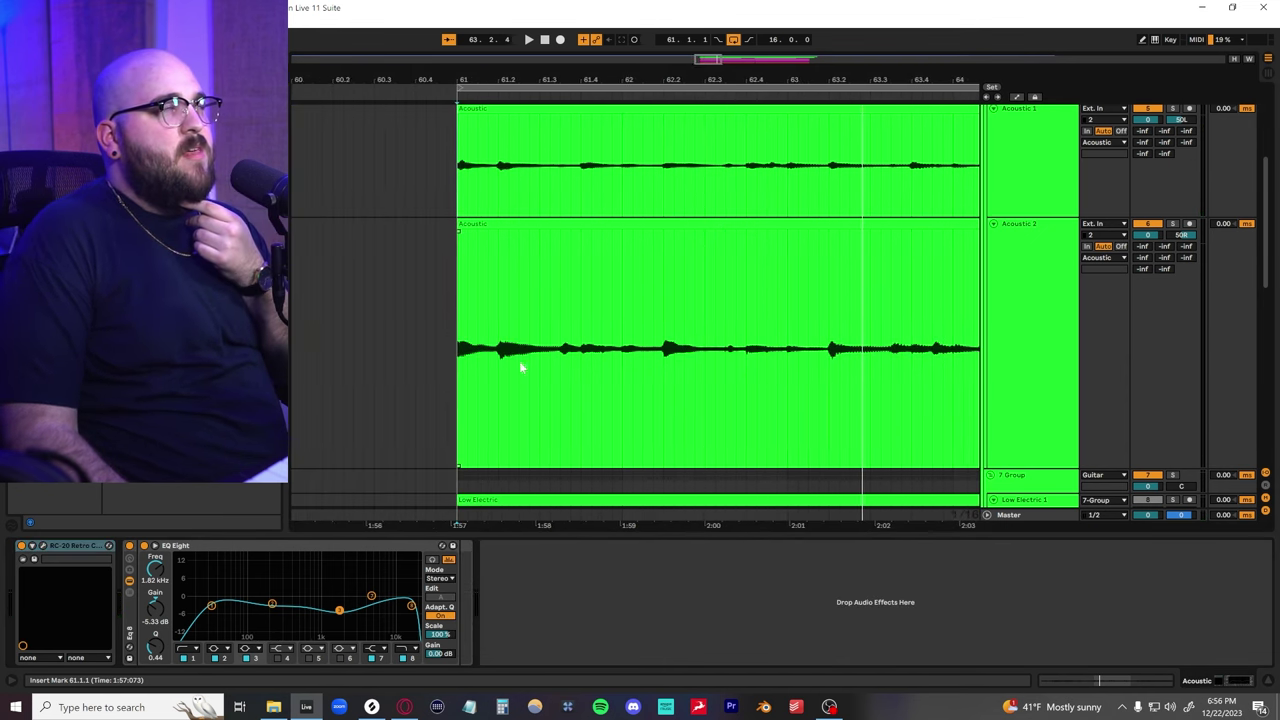
{"action": "scroll", "coordinate": [520, 367], "scroll_direction": "right", "scroll_amount": 3}
{"action": "scroll", "coordinate": [676, 326], "scroll_direction": "up", "scroll_amount": 2}
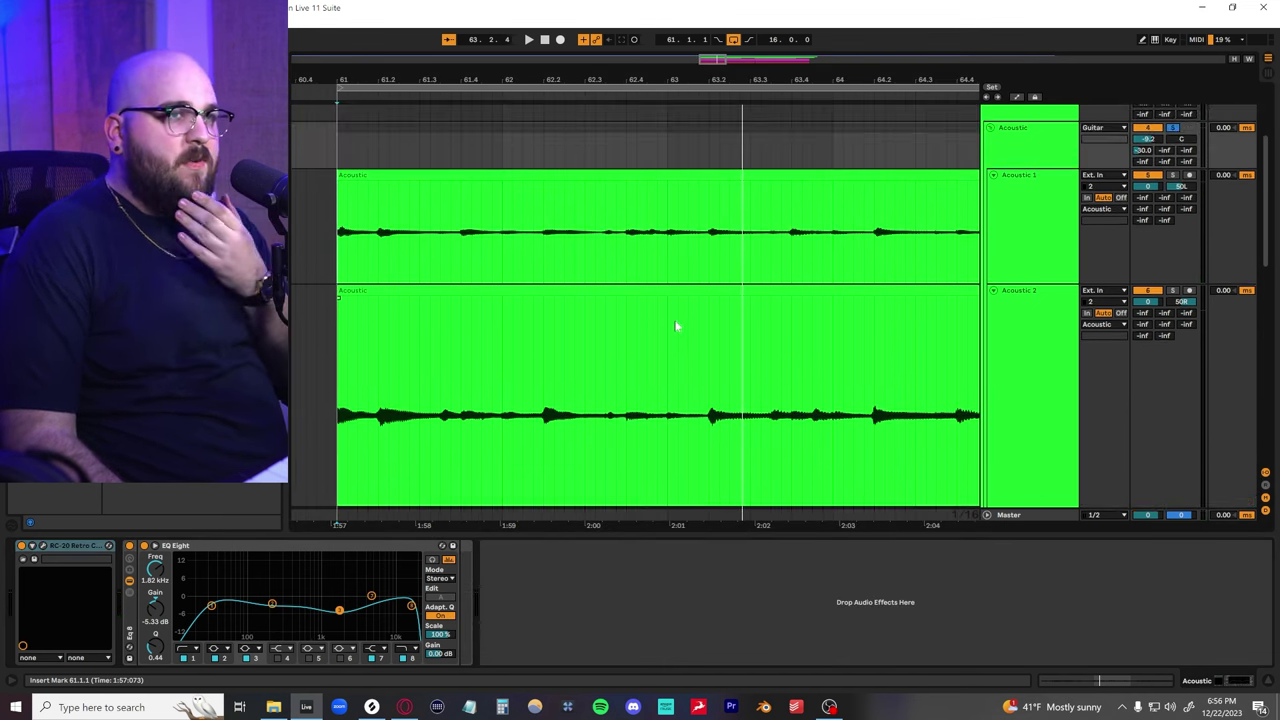
{"action": "scroll", "coordinate": [971, 177], "scroll_direction": "up", "scroll_amount": 1}
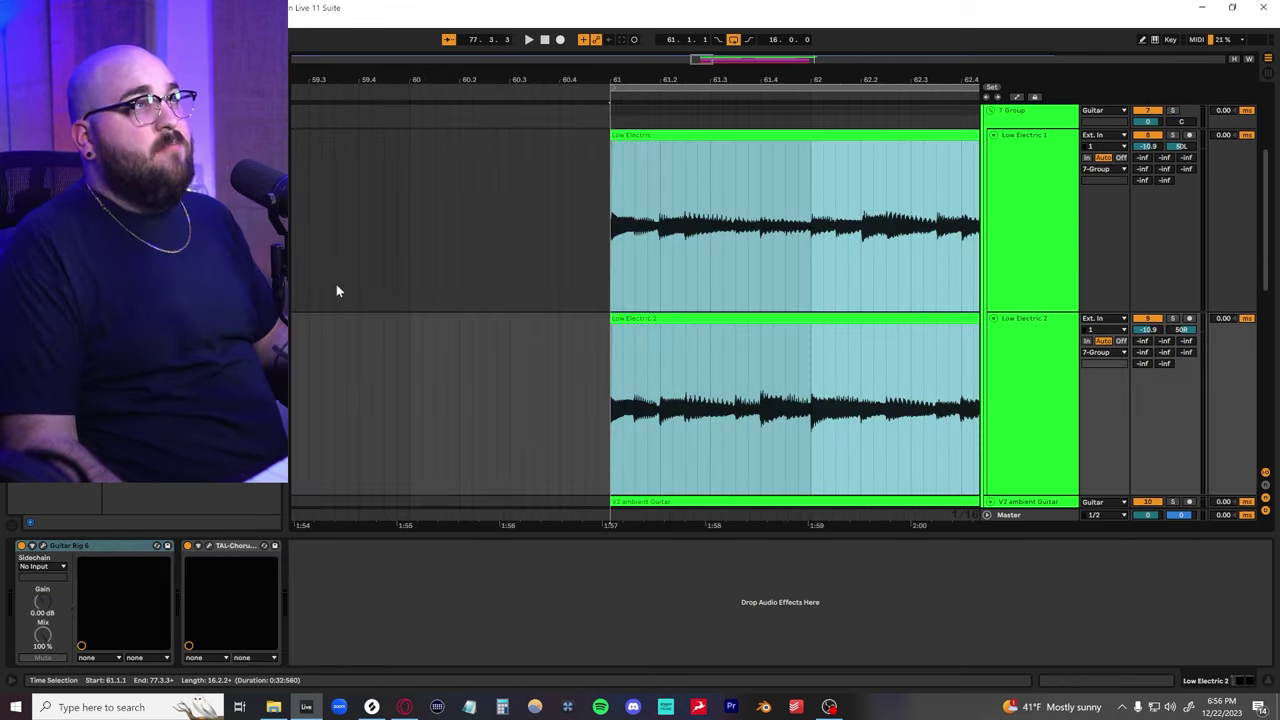
{"action": "scroll", "coordinate": [336, 285], "scroll_direction": "right", "scroll_amount": 1}
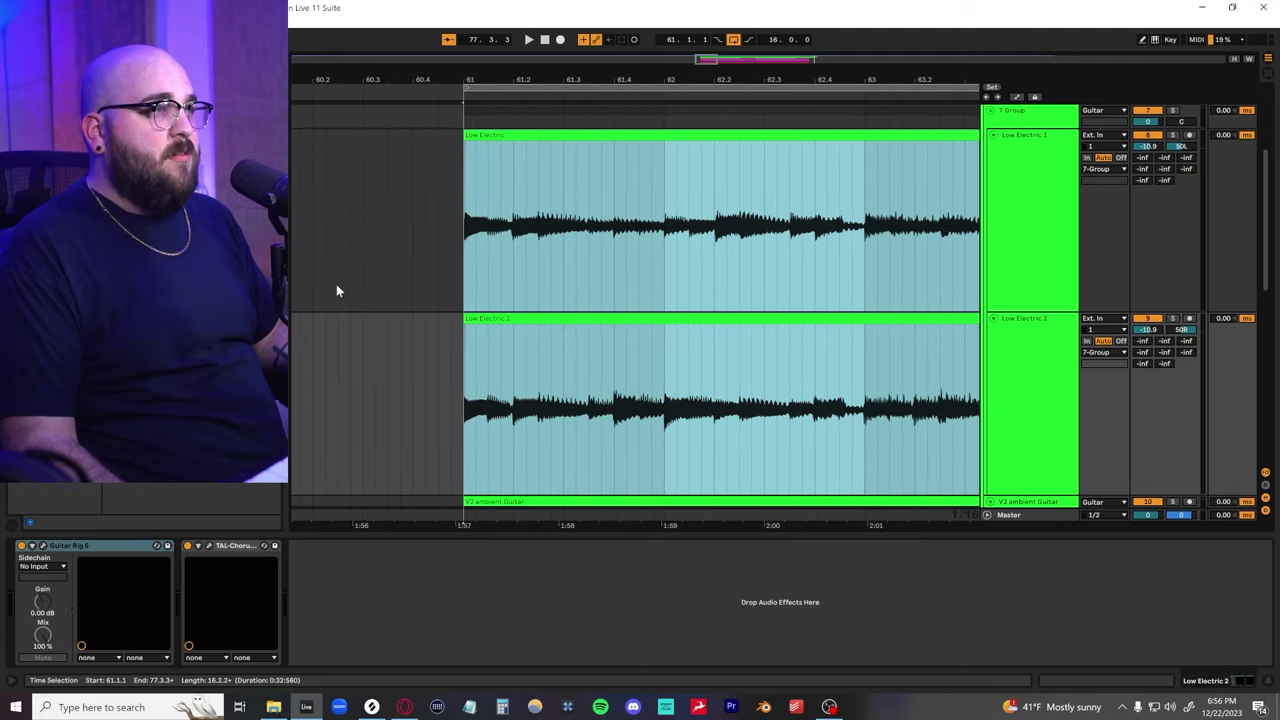
{"action": "scroll", "coordinate": [1126, 152], "scroll_direction": "up", "scroll_amount": 1}
{"action": "left_click", "coordinate": [1176, 125]}
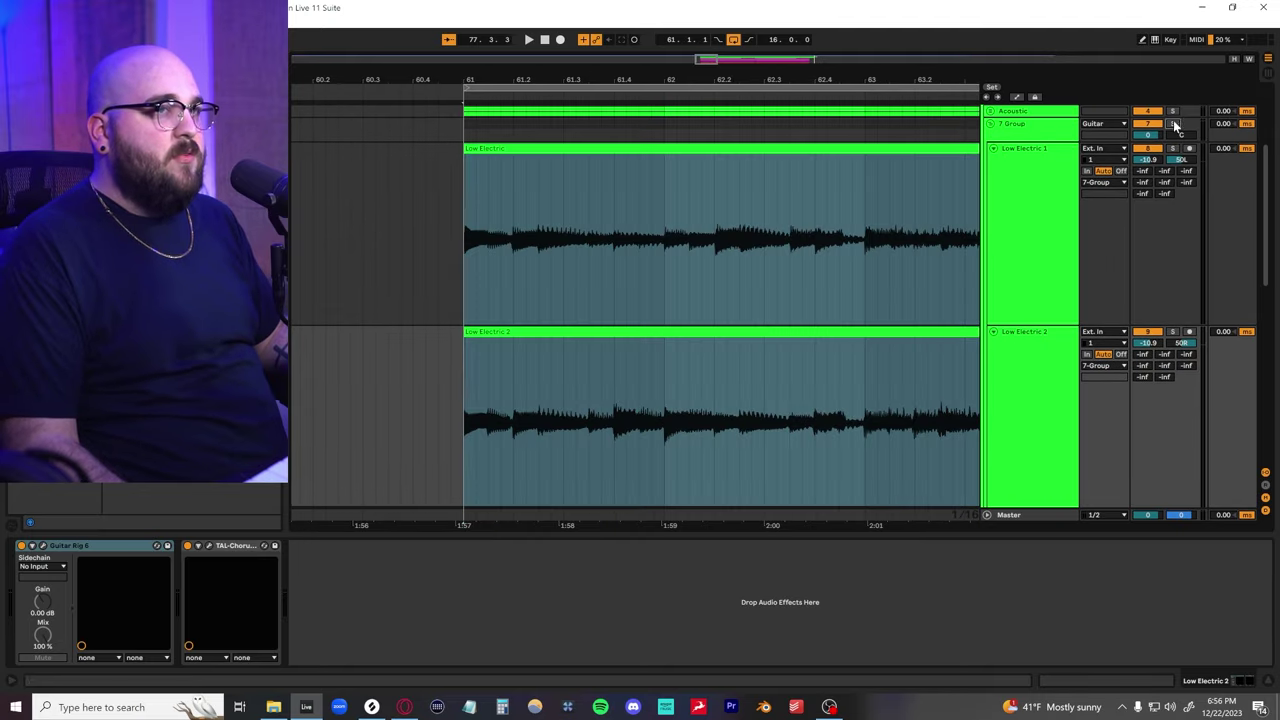
{"action": "left_click", "coordinate": [470, 240]}
{"action": "key", "text": "space"}
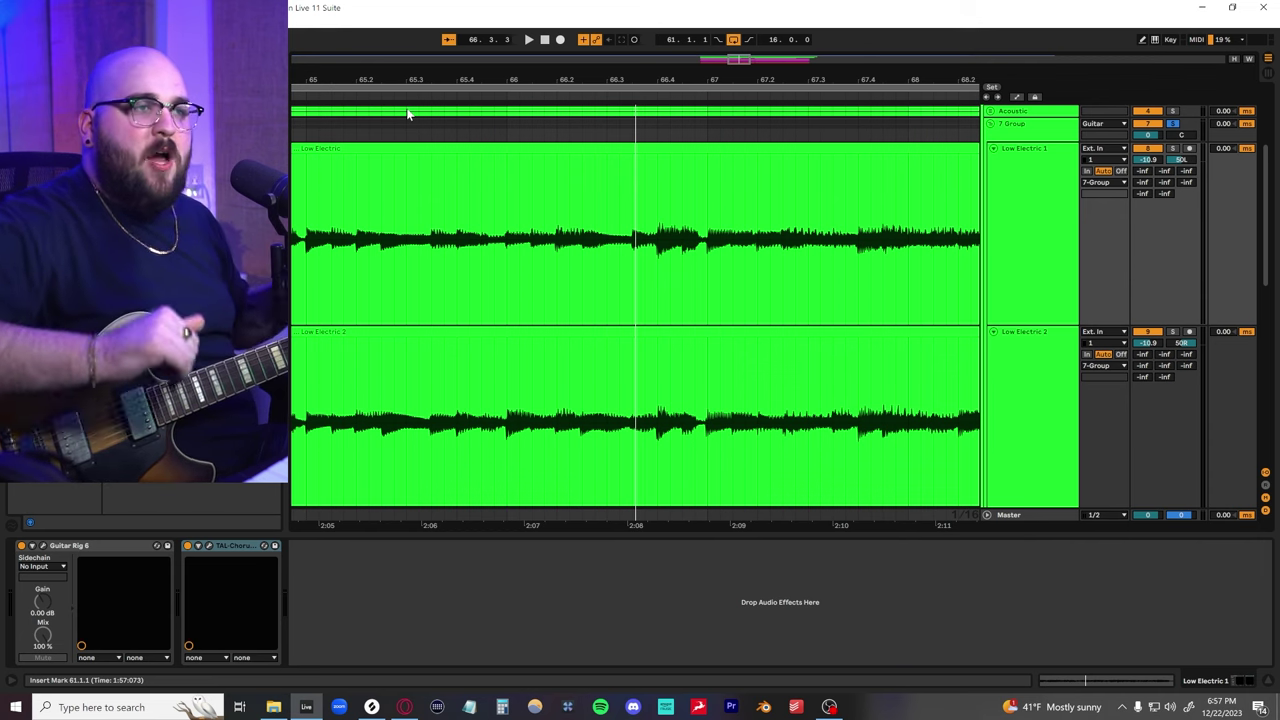
Replay the soloed Low Electric guitars from the start of bar 61
{"action": "scroll", "coordinate": [514, 276], "scroll_direction": "left", "scroll_amount": 5}
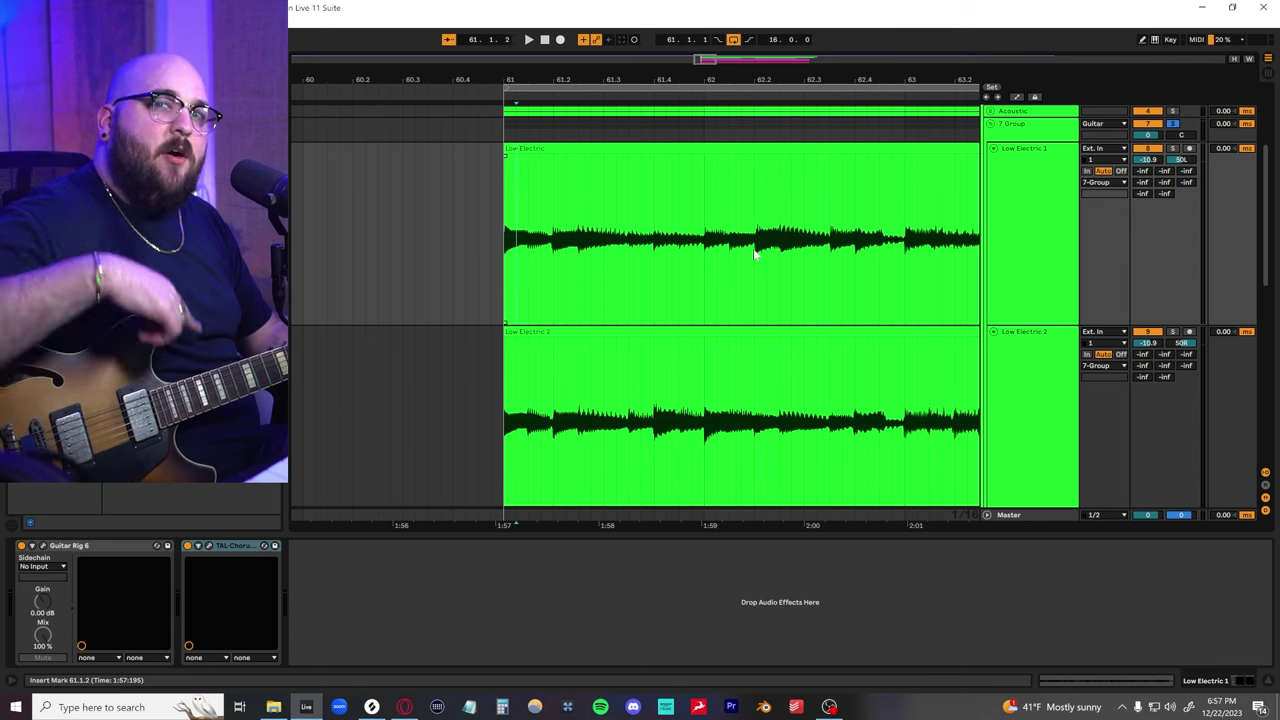
{"action": "key", "text": "space"}
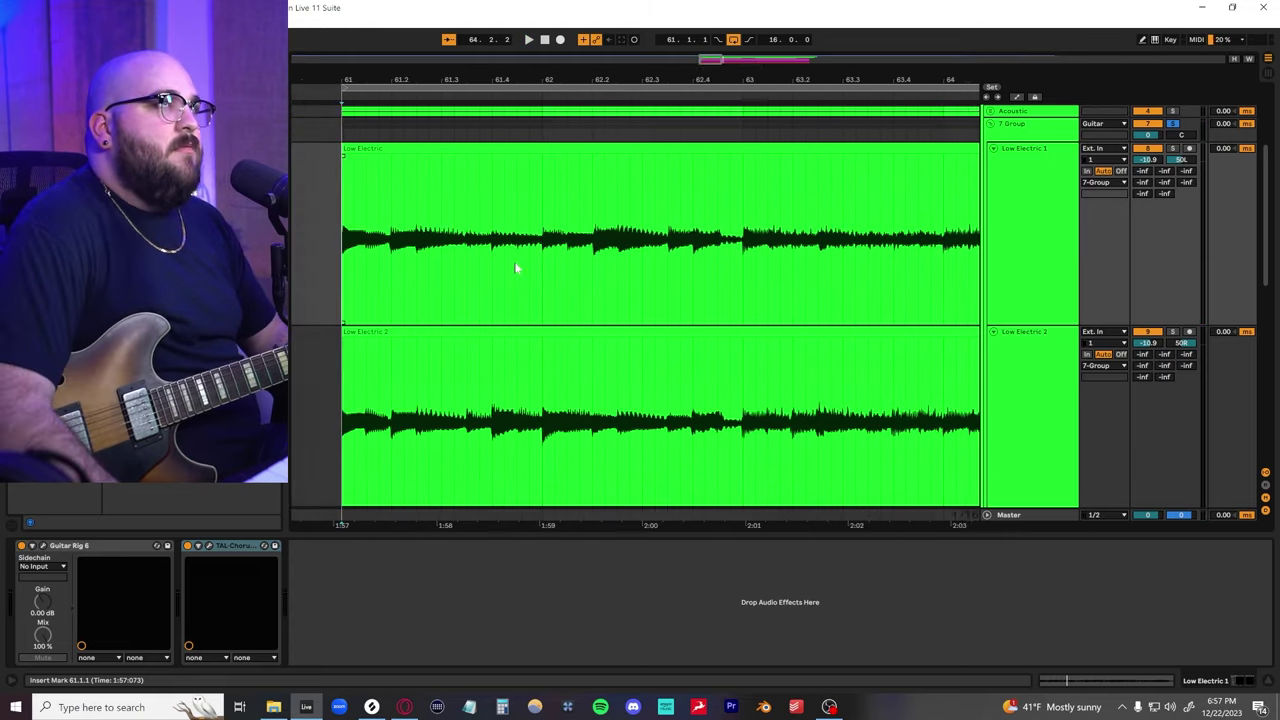
{"action": "scroll", "coordinate": [516, 267], "scroll_direction": "left", "scroll_amount": 2}
{"action": "scroll", "coordinate": [516, 267], "scroll_direction": "right", "scroll_amount": 3}
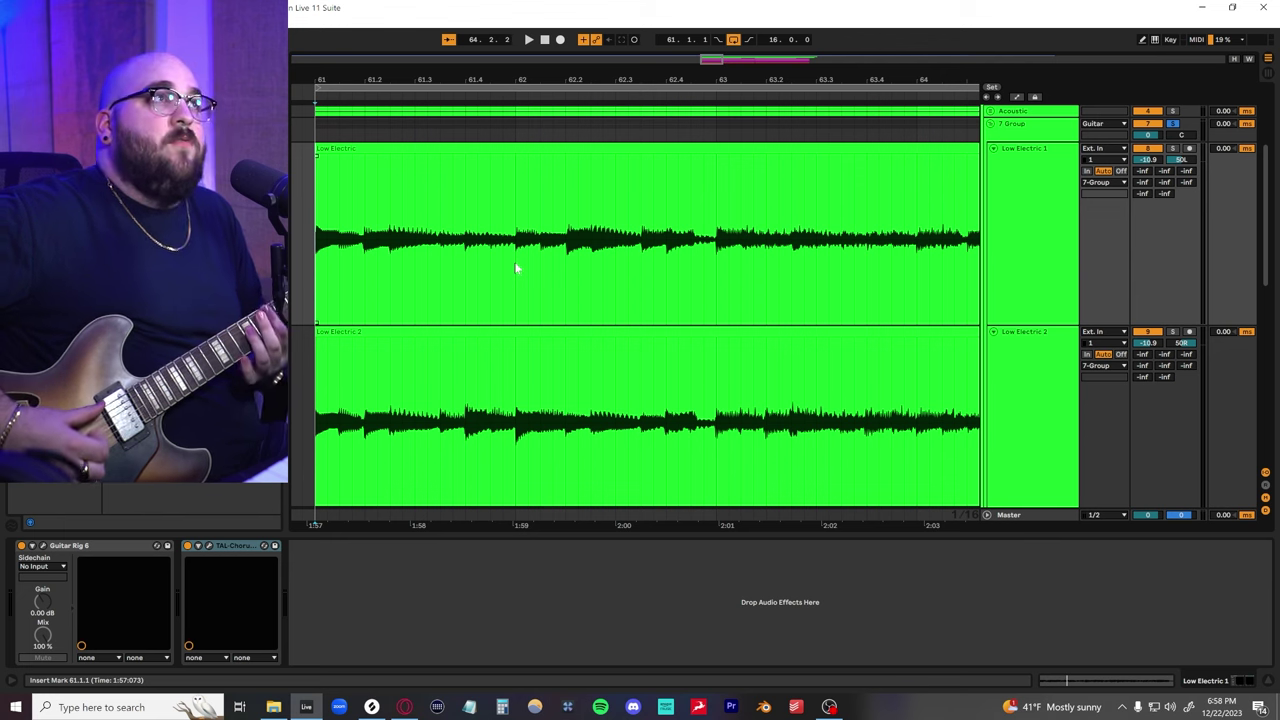
Place the playback start at 60.4.4 on the Low Electric 2 track and audition both low electric guitars
{"action": "left_click", "coordinate": [302, 427]}
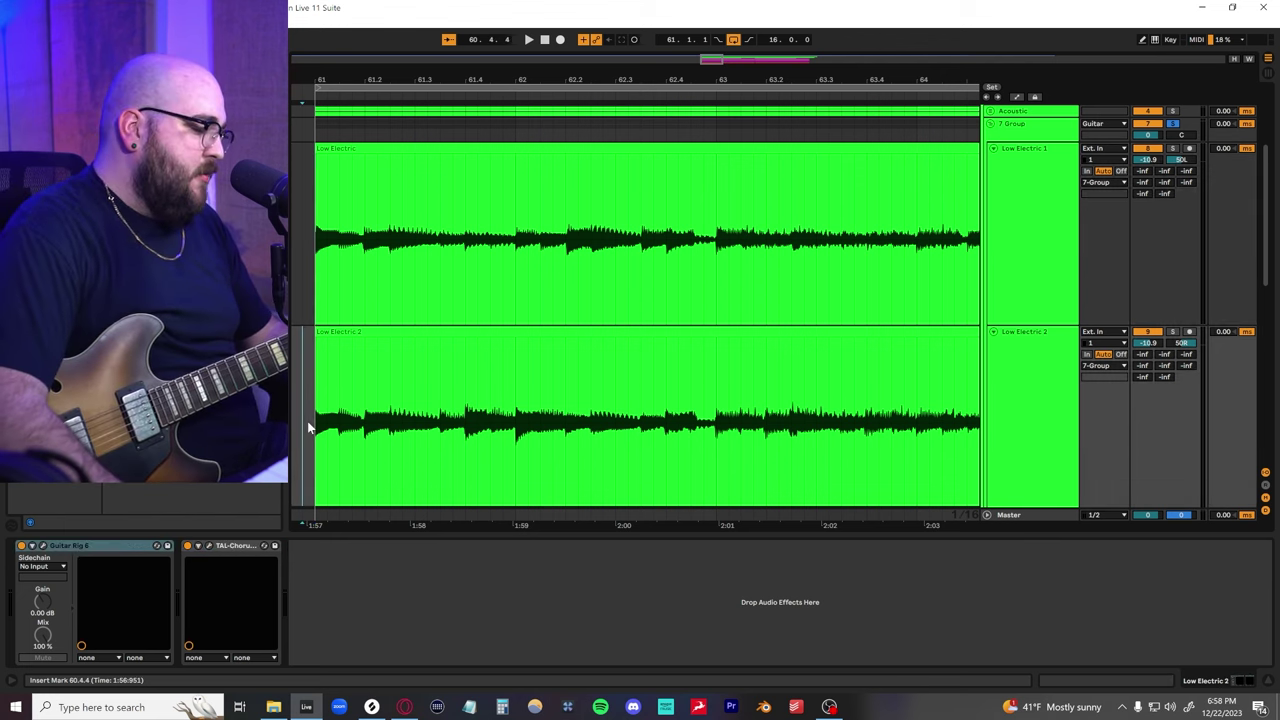
{"action": "key", "text": "space"}
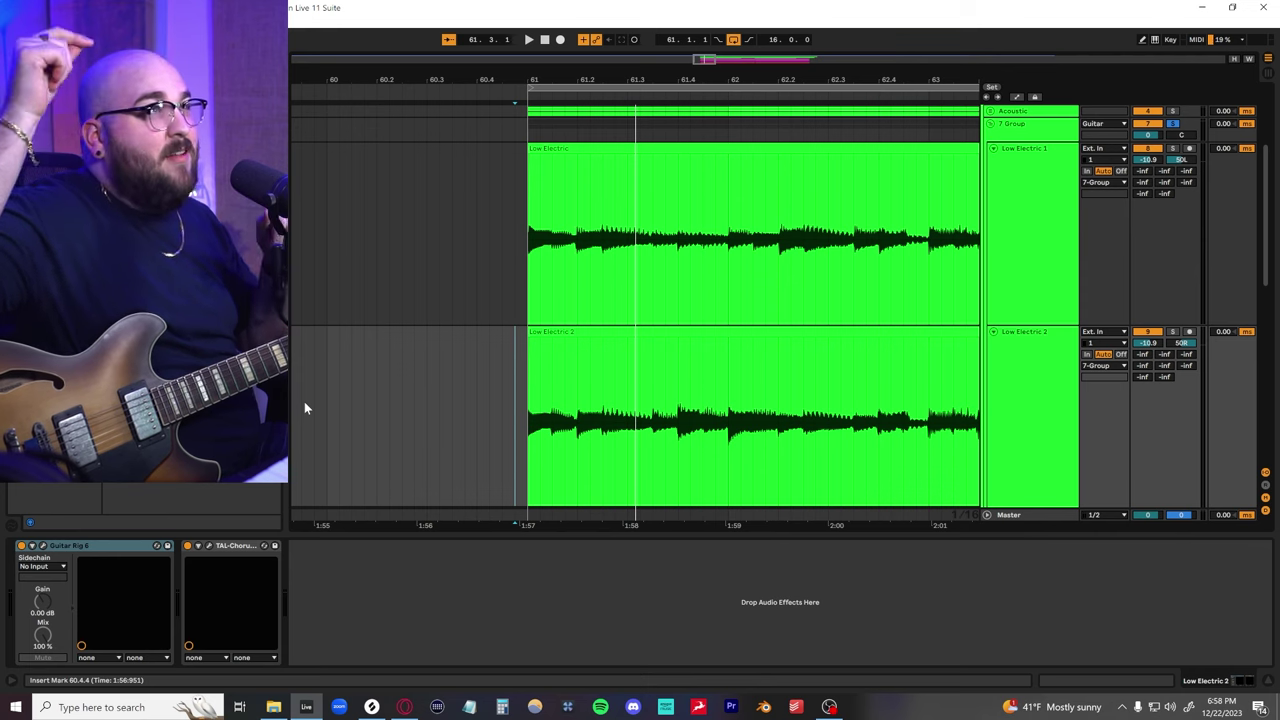
{"action": "key", "text": "space"}
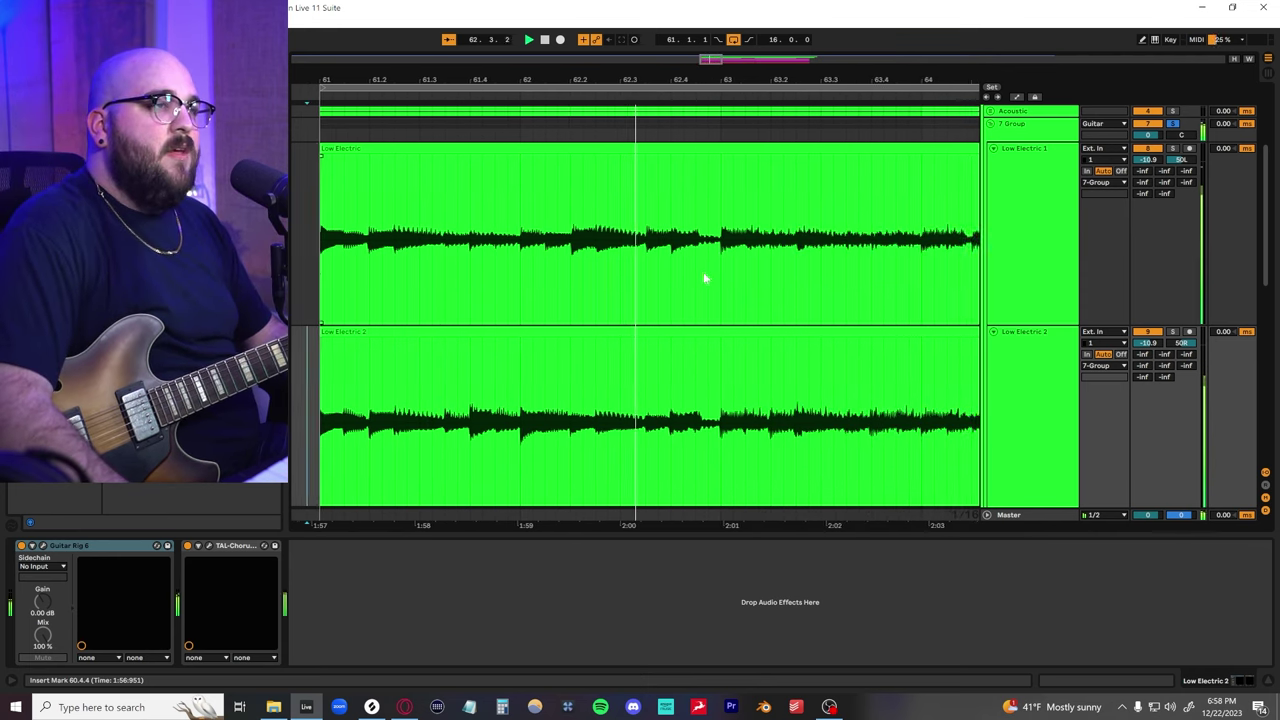
{"action": "key", "text": "space"}
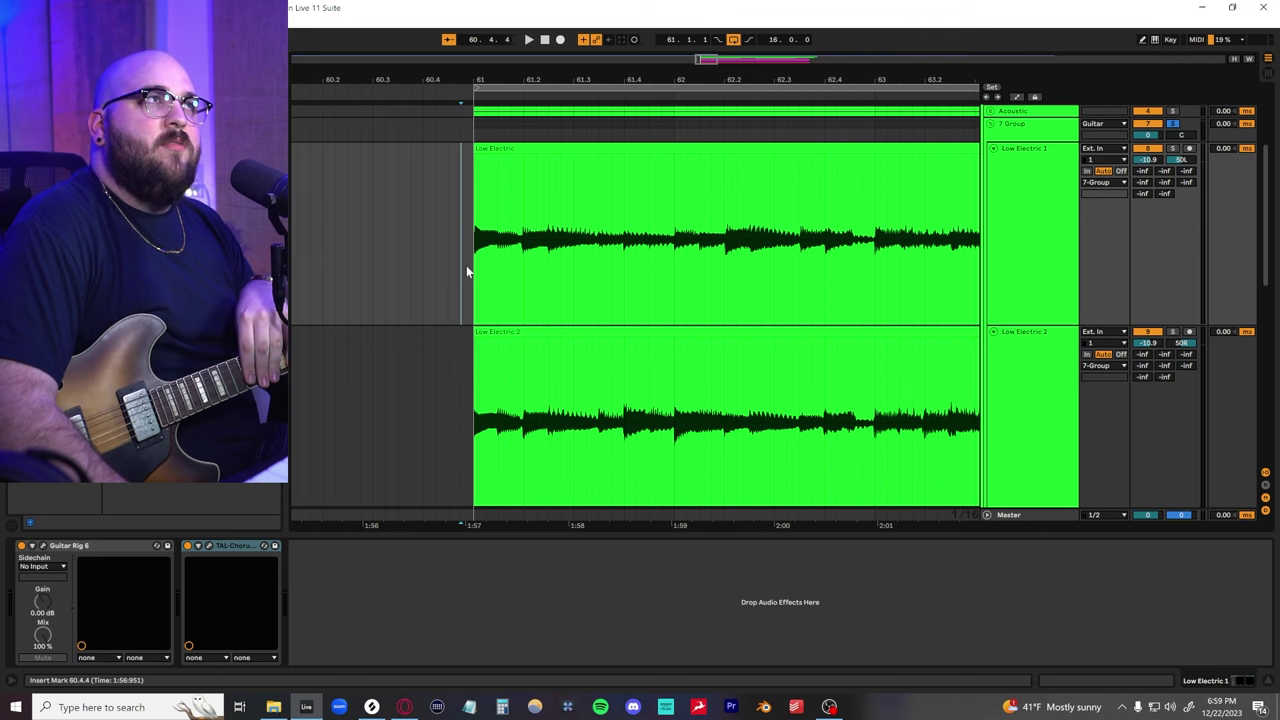
Examine the Guitar Rig 6 settings on Low Electric 1, using the Andy in a bottle preset, and close the plug-in window
{"action": "scroll", "coordinate": [464, 279], "scroll_direction": "down", "scroll_amount": 2}
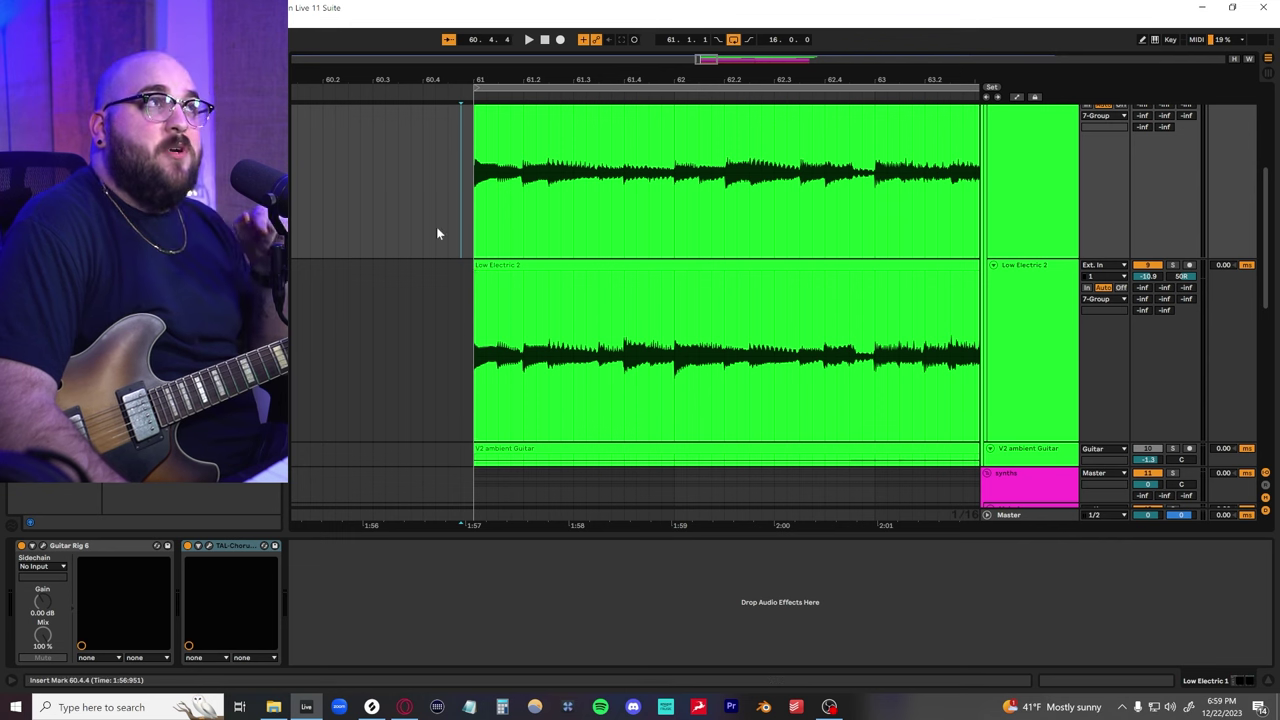
{"action": "left_click", "coordinate": [493, 200]}
{"action": "scroll", "coordinate": [486, 200], "scroll_direction": "up", "scroll_amount": 1}
{"action": "scroll", "coordinate": [452, 214], "scroll_direction": "up", "scroll_amount": 2}
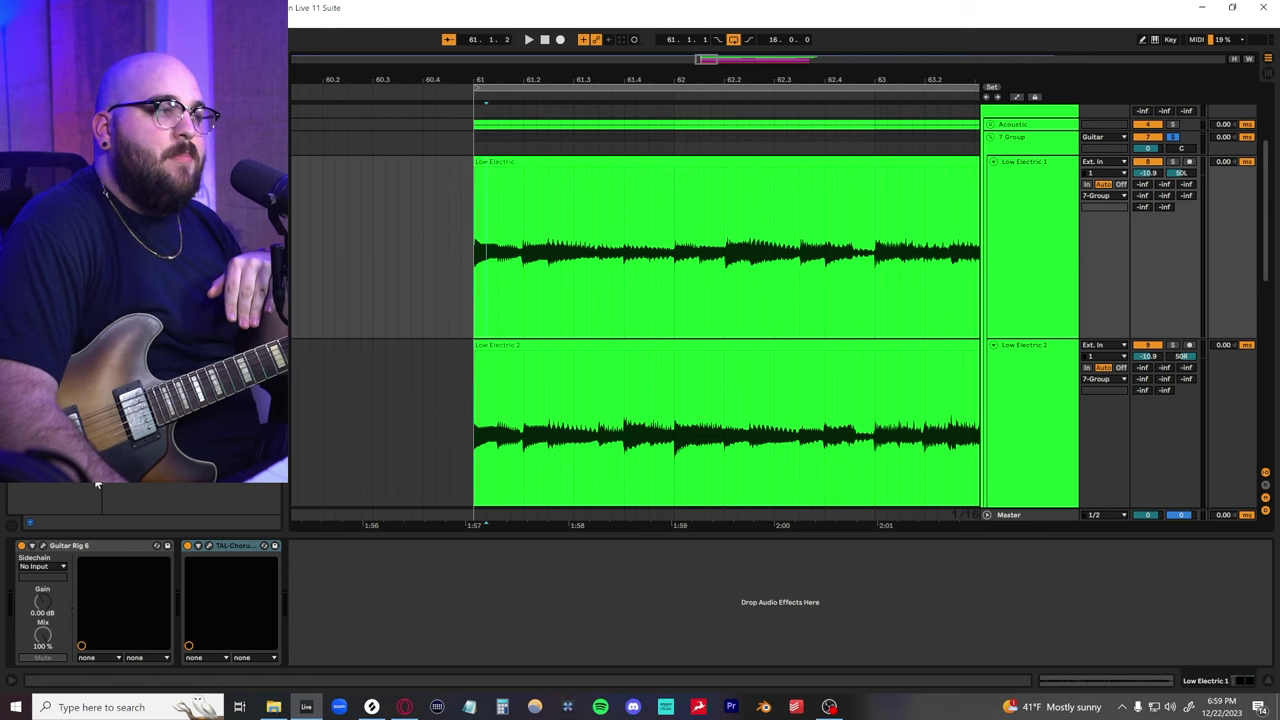
{"action": "key", "text": "ctrl+alt+p"}
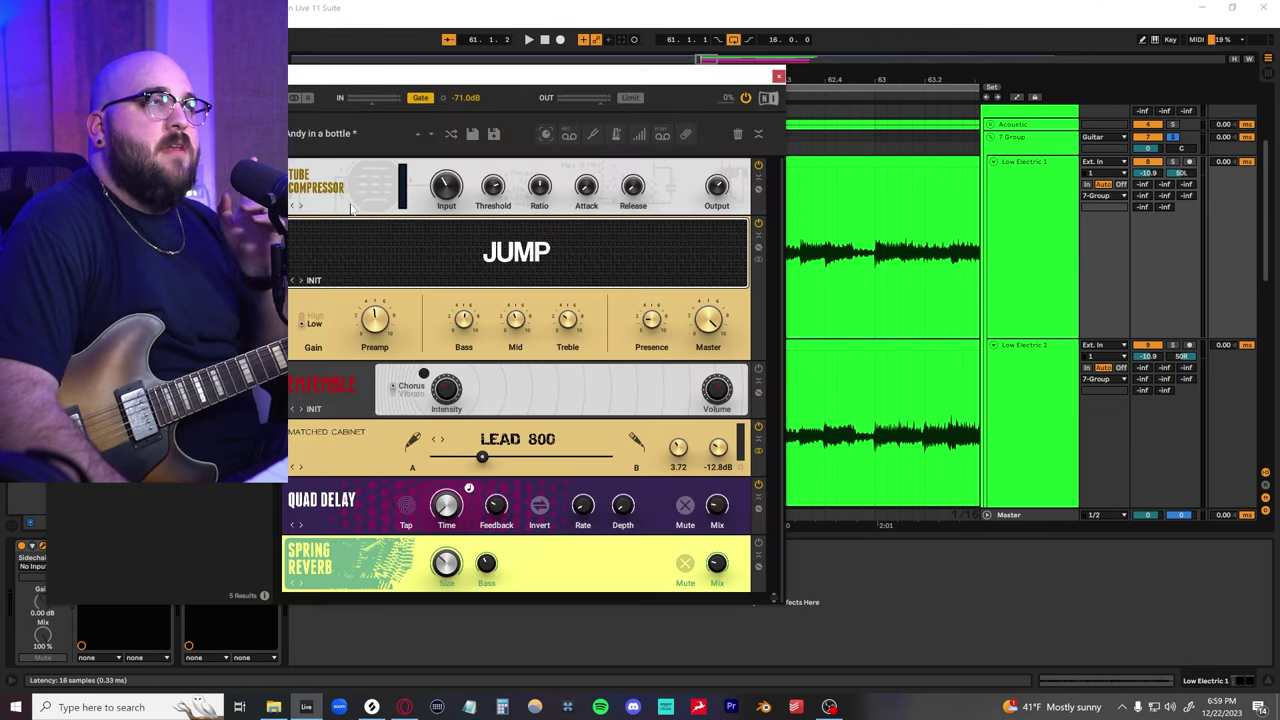
{"action": "left_click_drag", "start_coordinate": [305, 82], "coordinate": [589, 85]}
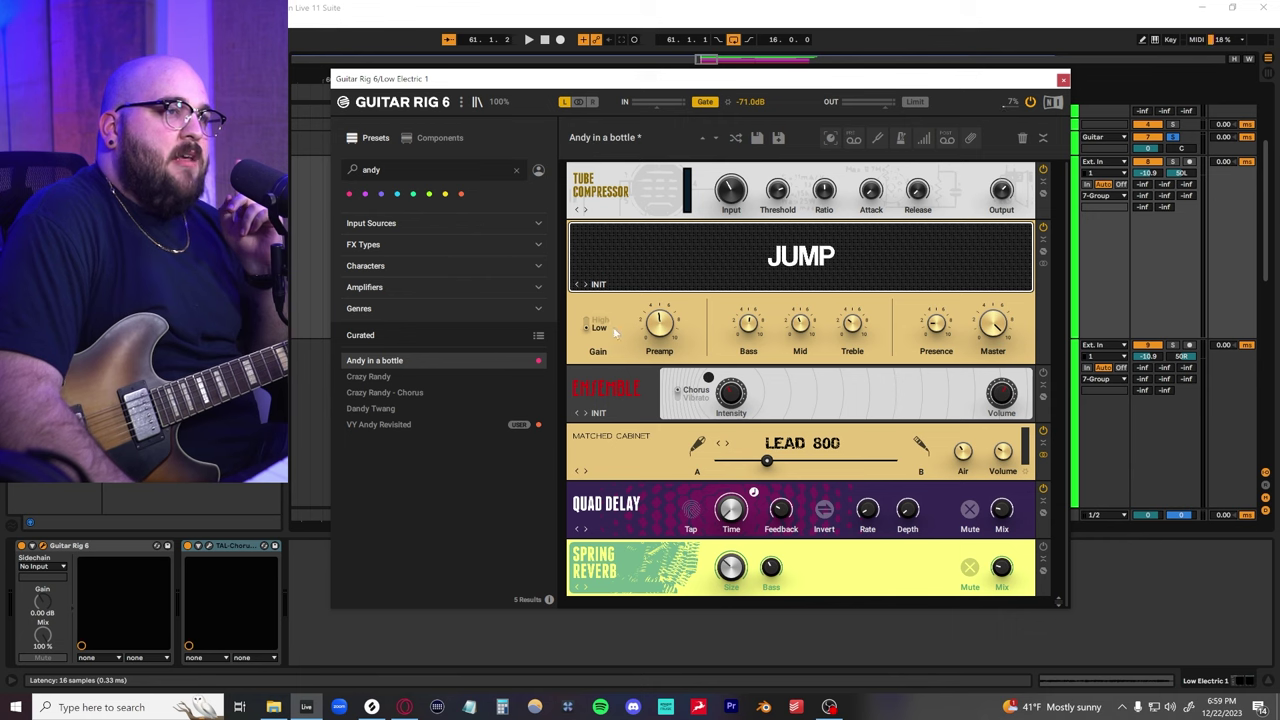
{"action": "mouse_move", "coordinate": [731, 197]}
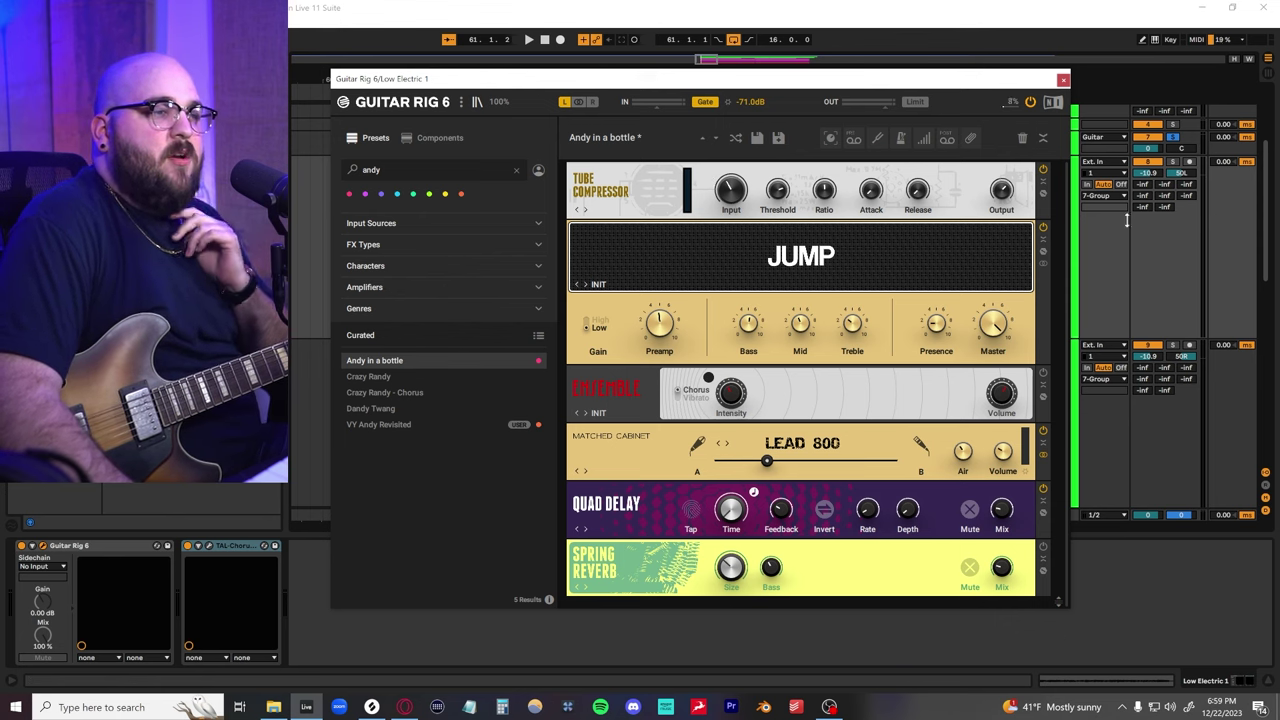
{"action": "left_click", "coordinate": [1063, 79]}
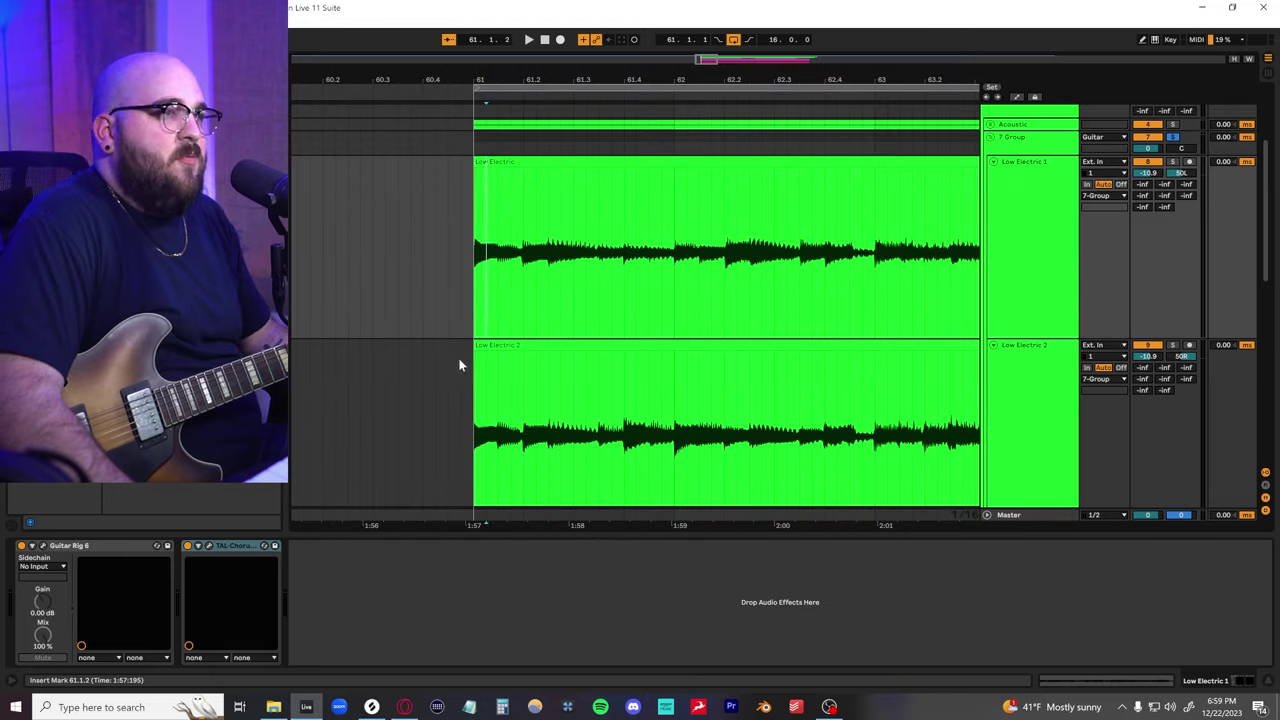
Examine the TAL-Chorus on Low Electric 1 and the Lindell 50 Channel on the 7 Group, and audition the guitars
{"action": "left_click_drag", "start_coordinate": [913, 253], "coordinate": [754, 280]}
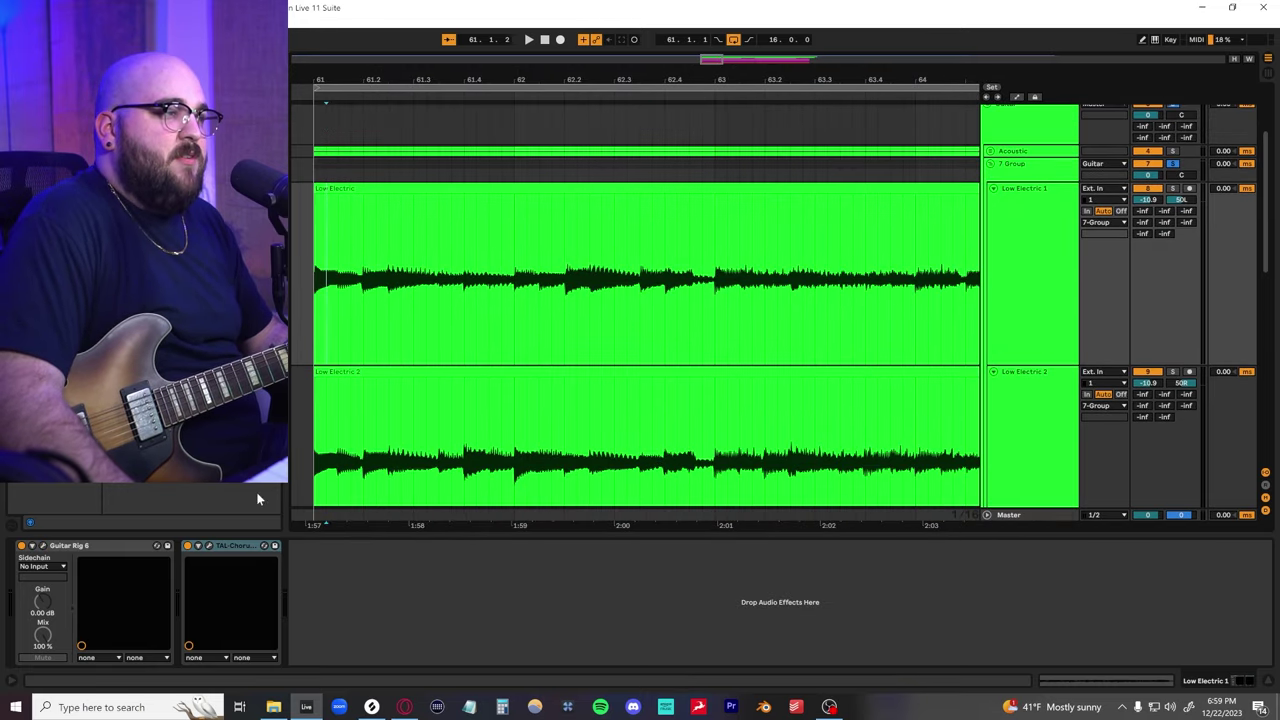
{"action": "left_click", "coordinate": [207, 546]}
{"action": "left_click_drag", "start_coordinate": [183, 85], "coordinate": [593, 267]}
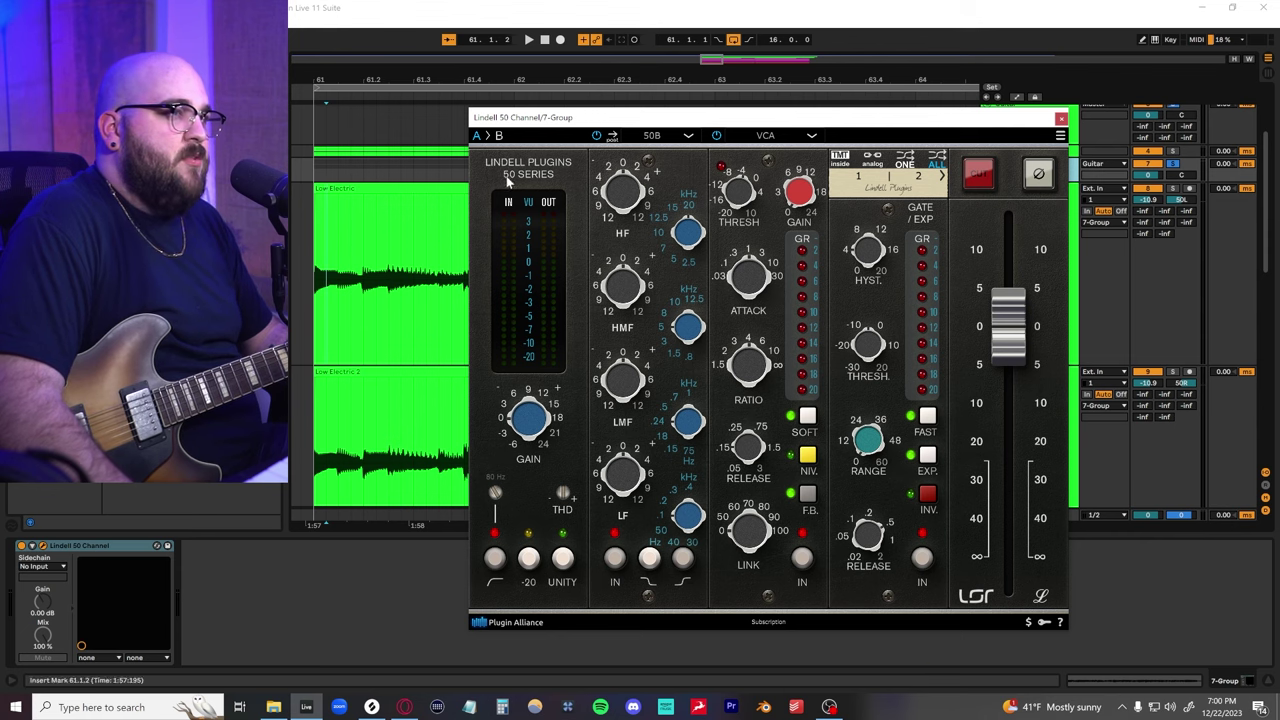
{"action": "left_click_drag", "start_coordinate": [618, 121], "coordinate": [803, 208]}
{"action": "left_click", "coordinate": [27, 550]}
{"action": "key", "text": "space"}
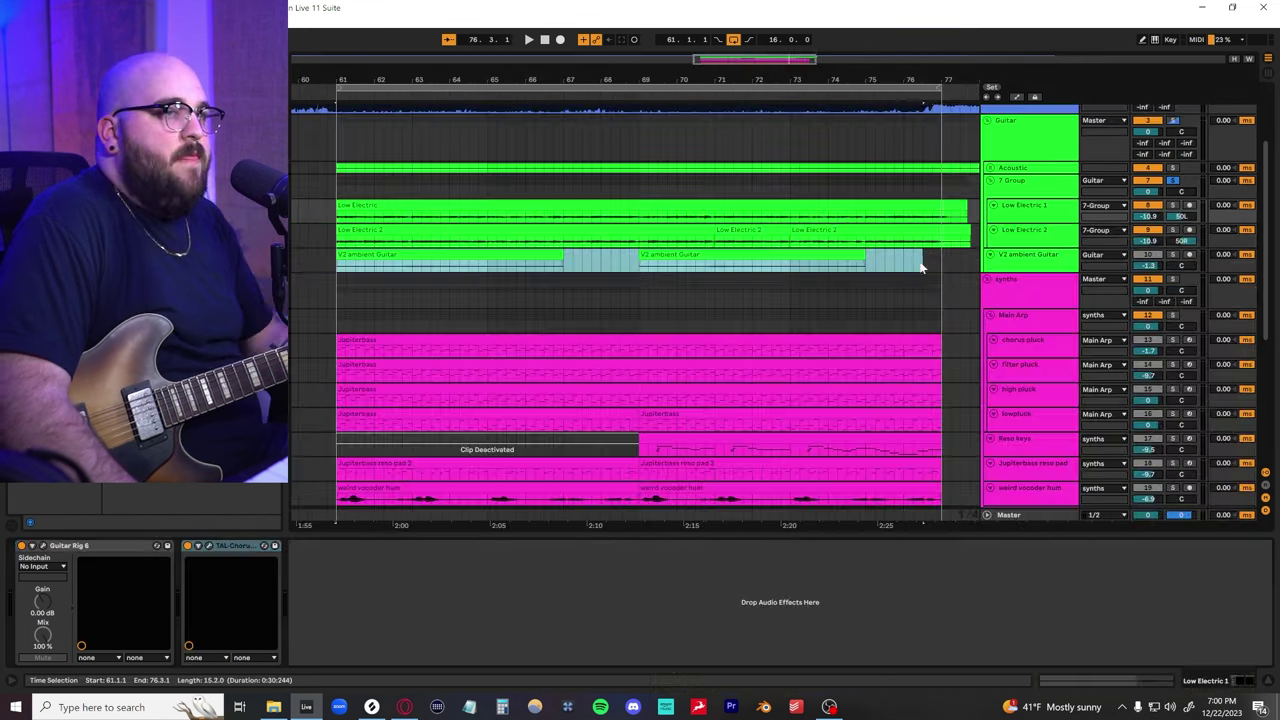
Audition the soloed V2 ambient Guitar and examine its Guitar Rig 6 Creamy Snowflakes preset and Scheps Omni Channel settings
{"action": "key", "text": "z"}
{"action": "left_click", "coordinate": [997, 287]}
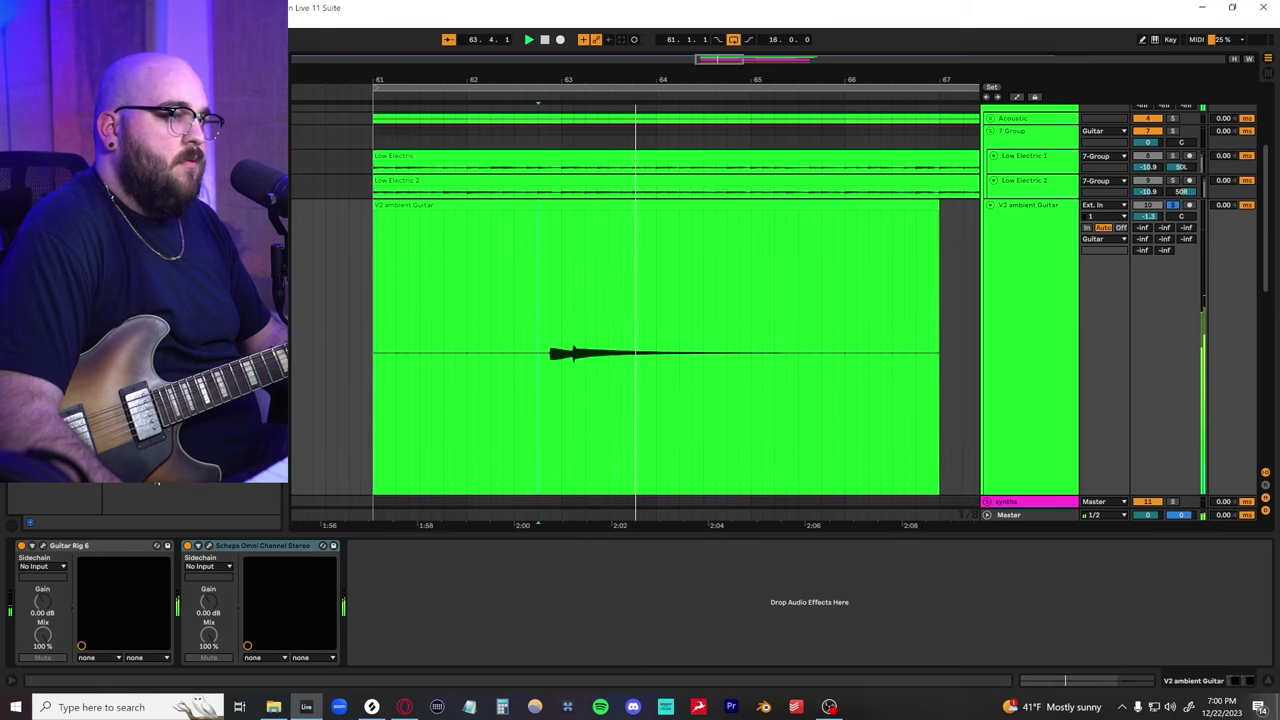
{"action": "left_click", "coordinate": [44, 547]}
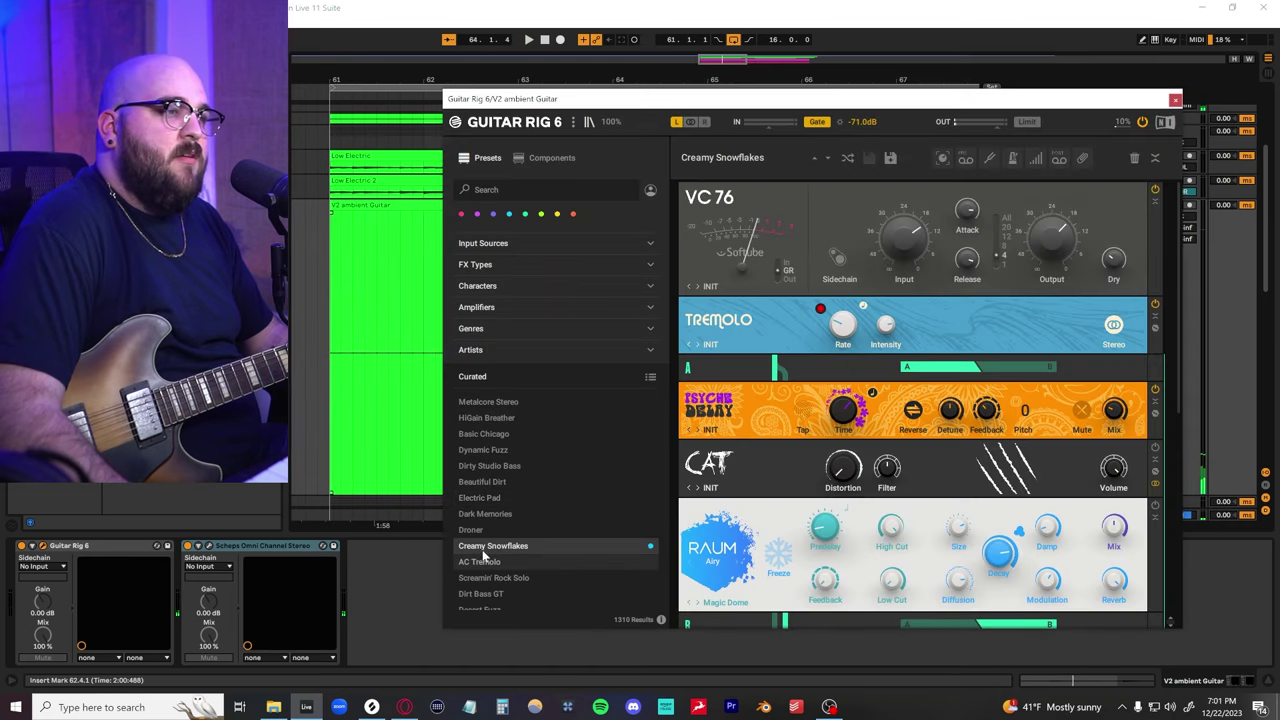
{"action": "left_click", "coordinate": [1175, 101]}
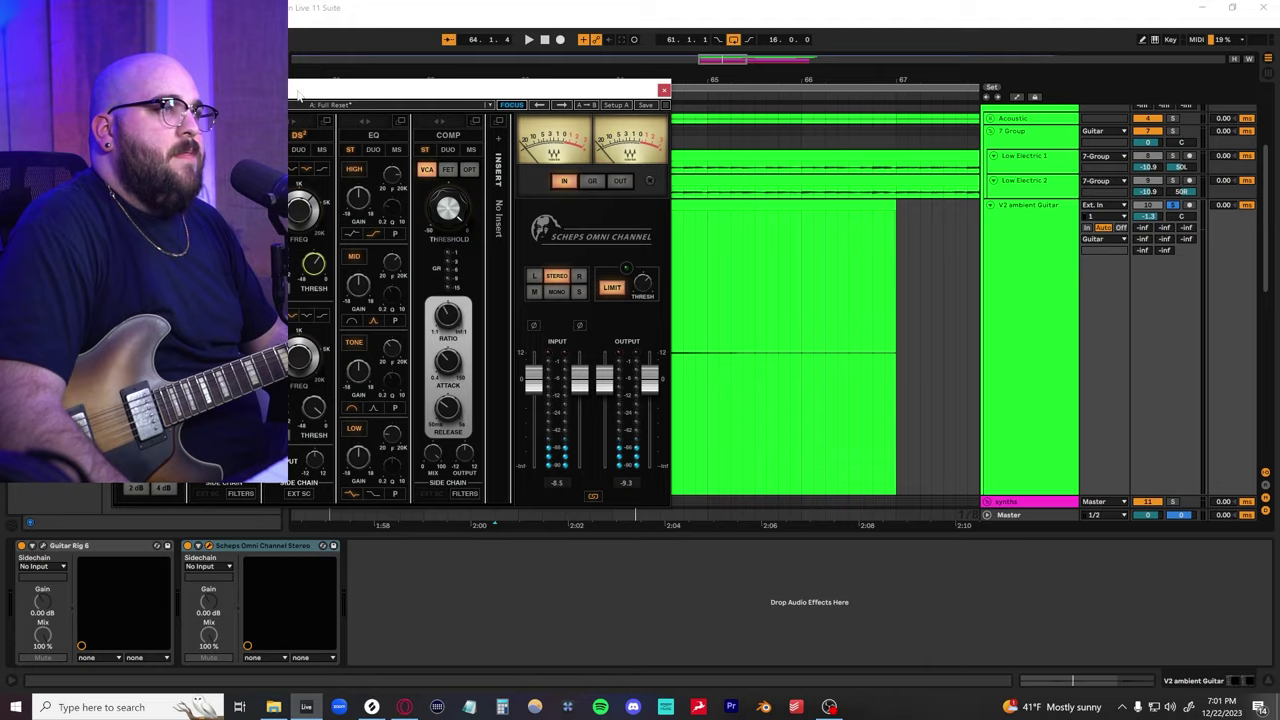
{"action": "left_click_drag", "start_coordinate": [300, 97], "coordinate": [598, 204]}
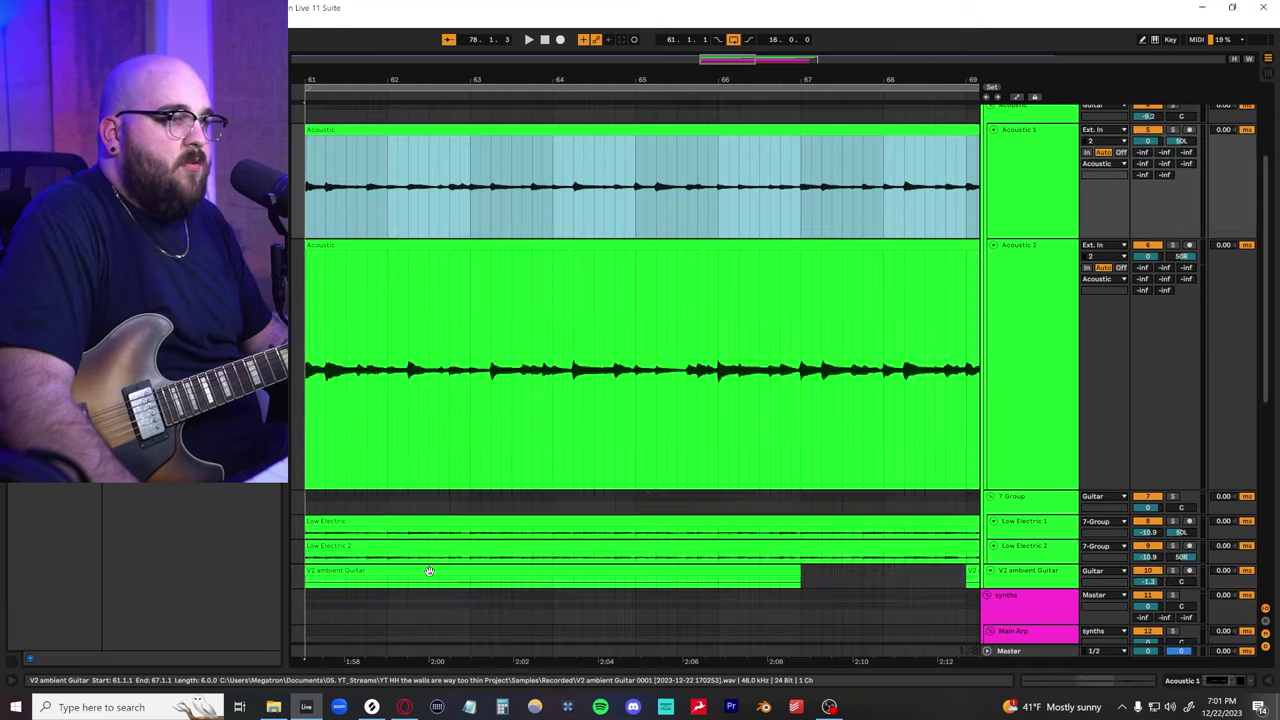
Enlarge the acoustic, low electric and V2 ambient guitar tracks together and play them from bar 61
{"action": "left_click", "coordinate": [427, 568], "text": "shift"}
{"action": "key", "text": "z"}
{"action": "left_click", "coordinate": [411, 556]}
{"action": "scroll", "coordinate": [418, 520], "scroll_direction": "left", "scroll_amount": 3}
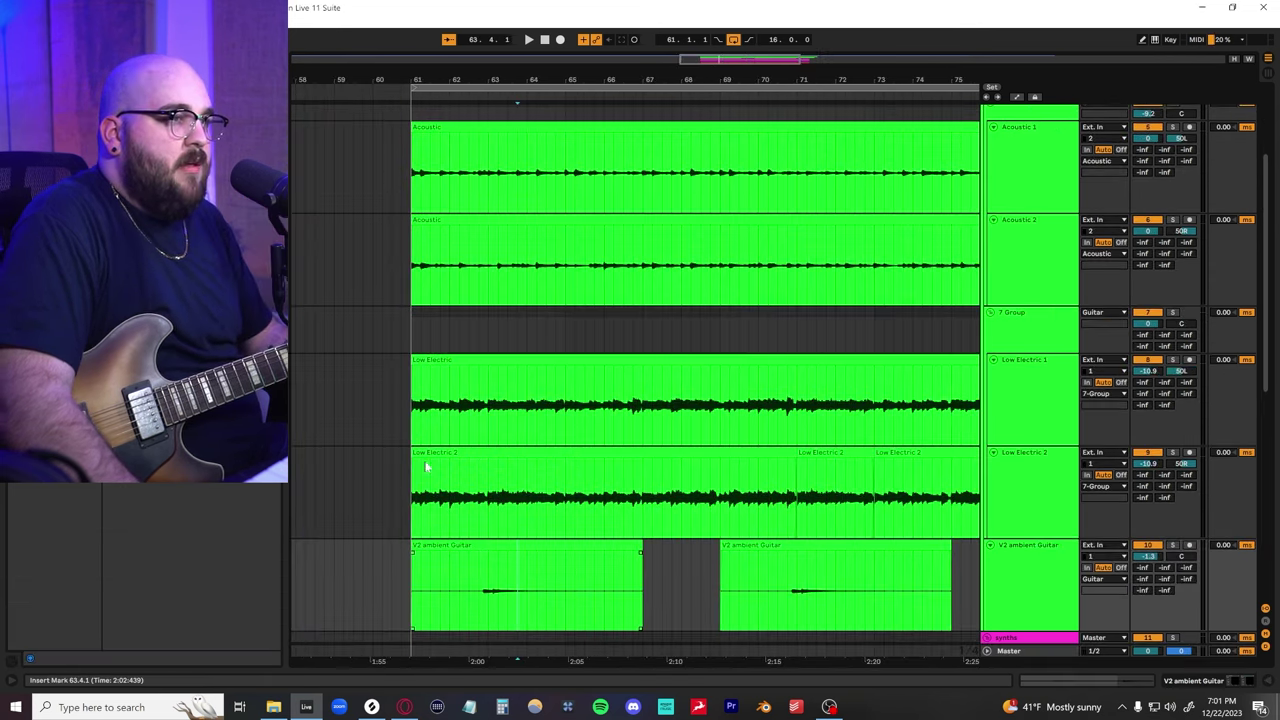
{"action": "left_click", "coordinate": [407, 430]}
{"action": "key", "text": "space"}
{"action": "scroll", "coordinate": [407, 430], "scroll_direction": "left", "scroll_amount": 6}
{"action": "scroll", "coordinate": [705, 465], "scroll_direction": "up", "scroll_amount": 5}
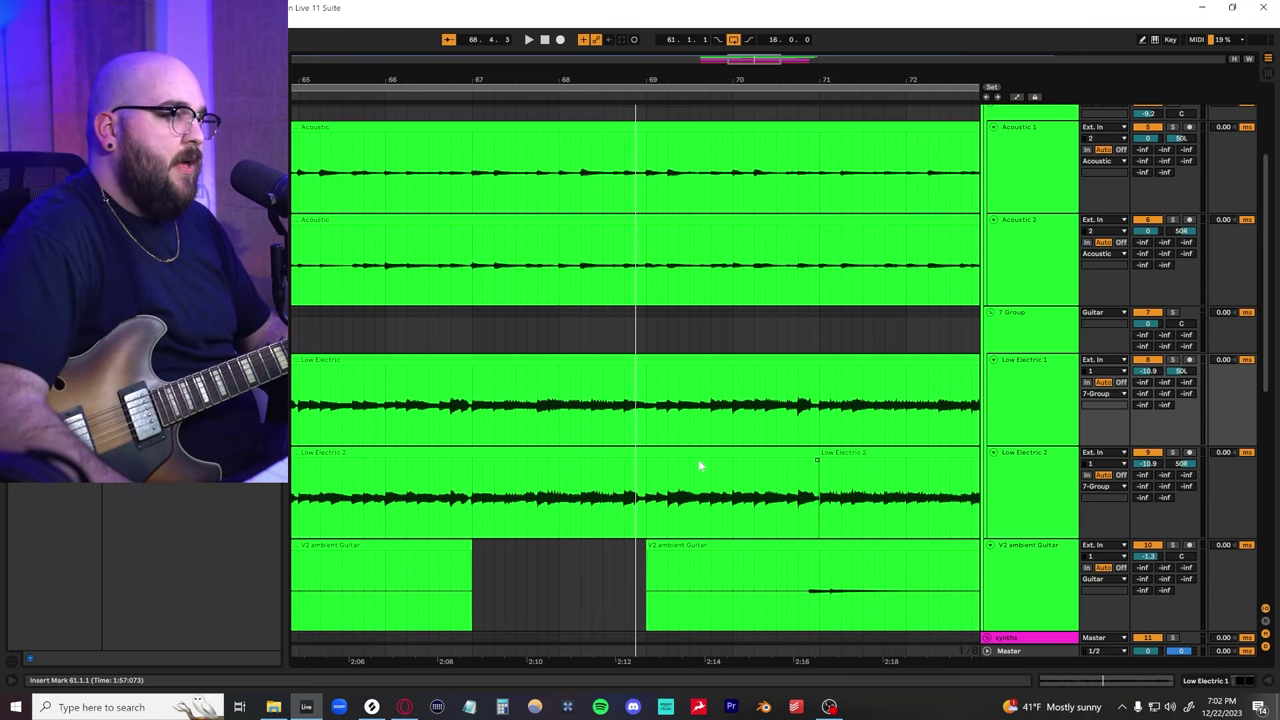
Select bars 61 to 69 across the chorus pluck, filter pluck, high pluck and lowpluck tracks and fit them to the view
{"action": "scroll", "coordinate": [559, 414], "scroll_direction": "left", "scroll_amount": 3}
{"action": "left_click", "coordinate": [557, 414]}
{"action": "scroll", "coordinate": [557, 414], "scroll_direction": "down", "scroll_amount": 3}
{"action": "key", "text": "x"}
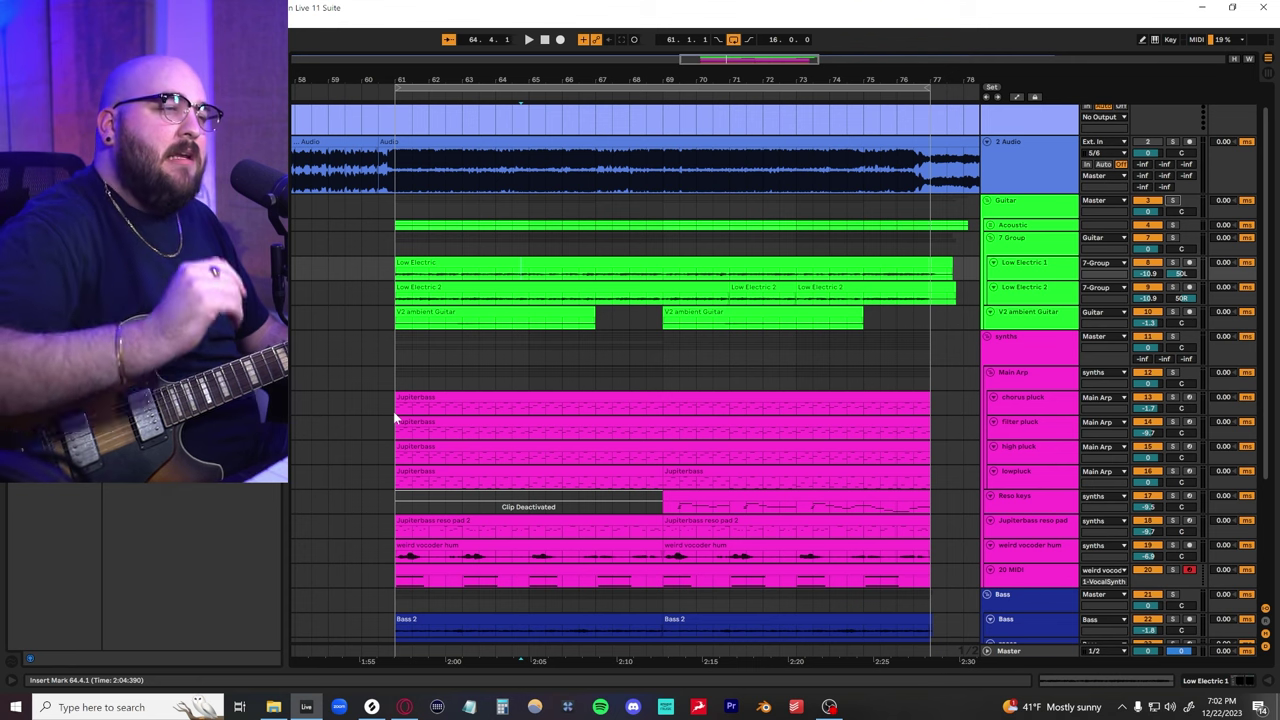
{"action": "scroll", "coordinate": [395, 400], "scroll_direction": "down", "scroll_amount": 2}
{"action": "left_click_drag", "start_coordinate": [394, 357], "coordinate": [663, 435]}
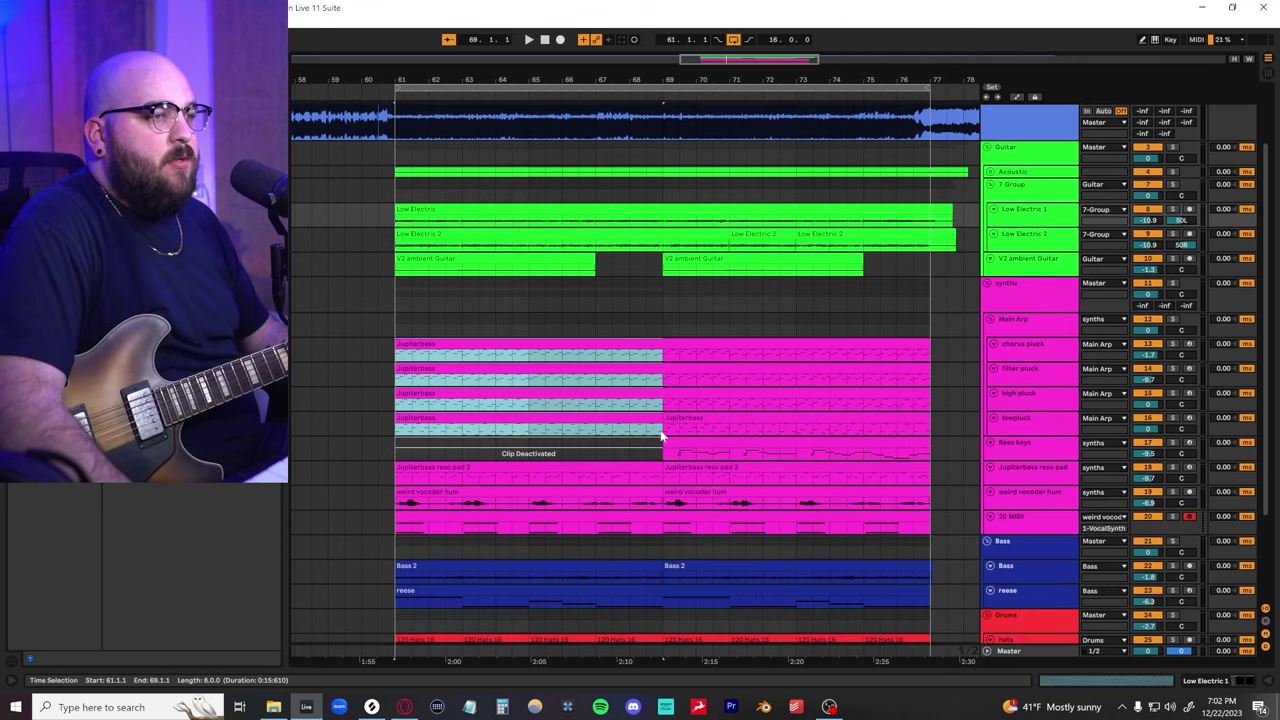
{"action": "key", "text": "z"}
Solo the Main Arp group and play its four pluck layers from bar 61
{"action": "scroll", "coordinate": [1039, 212], "scroll_direction": "up", "scroll_amount": 3}
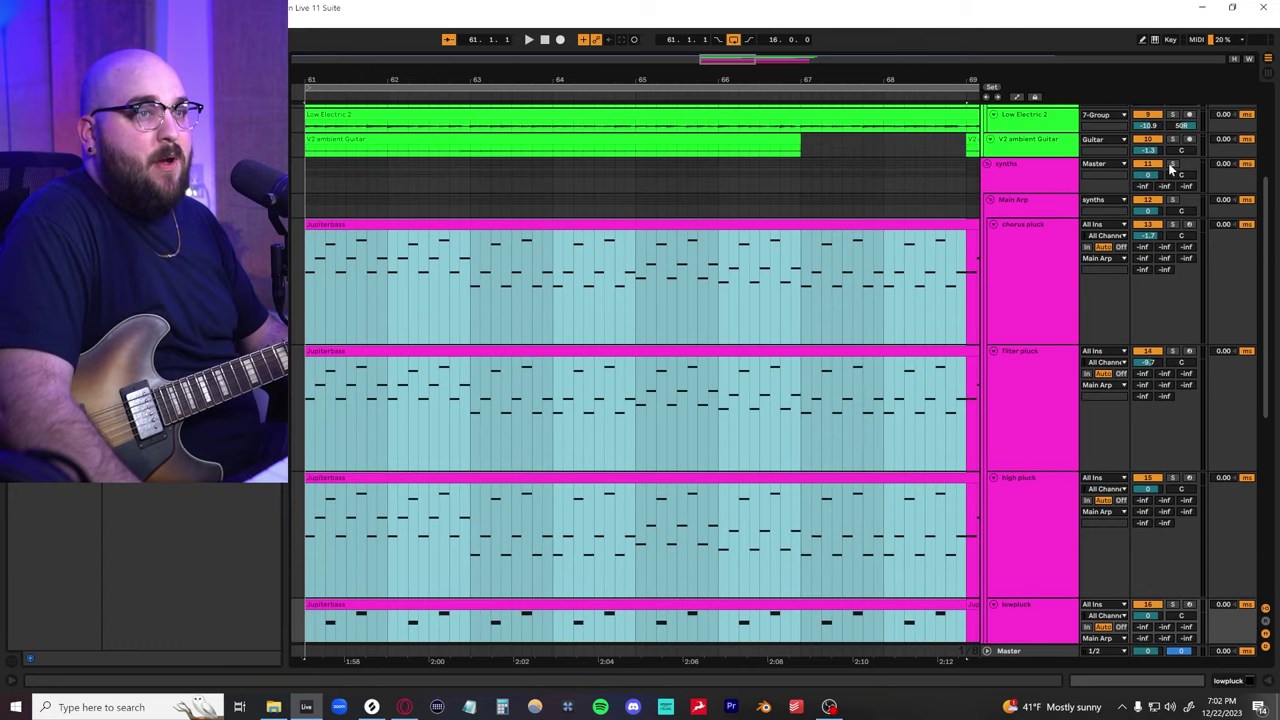
{"action": "left_click", "coordinate": [1172, 200]}
{"action": "scroll", "coordinate": [803, 386], "scroll_direction": "down", "scroll_amount": 2}
{"action": "left_click", "coordinate": [729, 377]}
{"action": "key", "text": "space"}
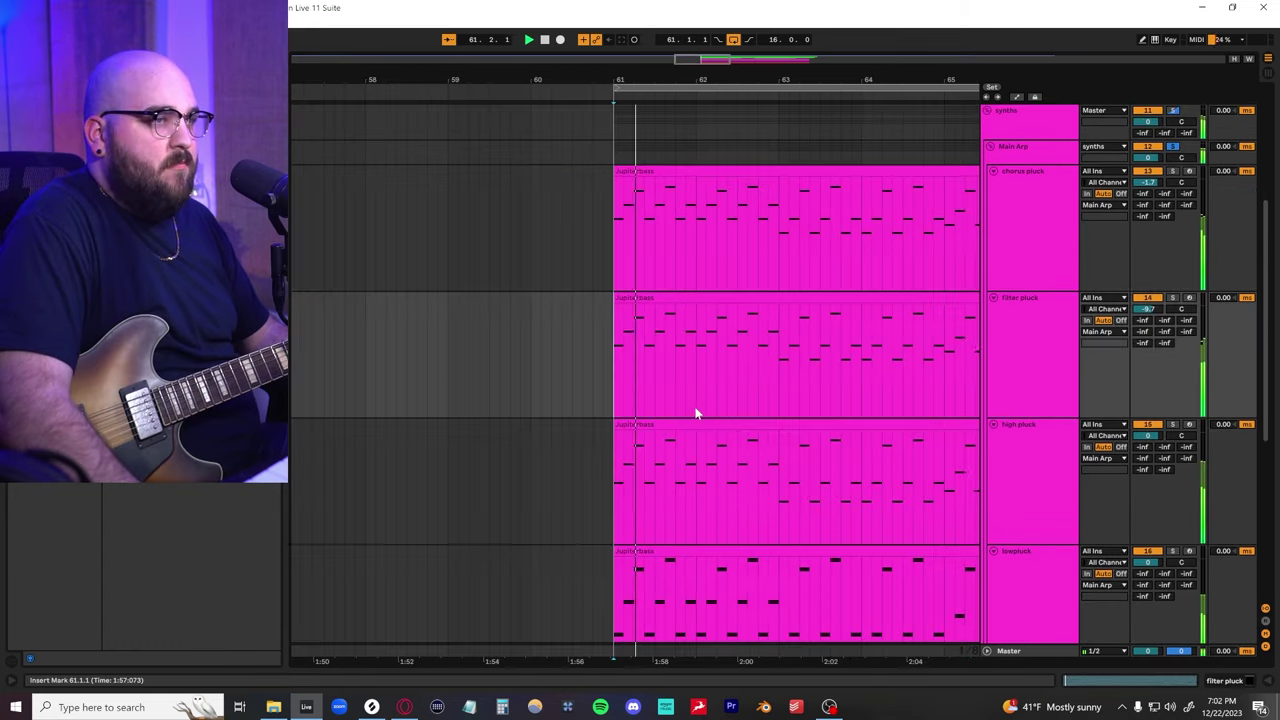
{"action": "scroll", "coordinate": [731, 406], "scroll_direction": "up", "scroll_amount": 2}
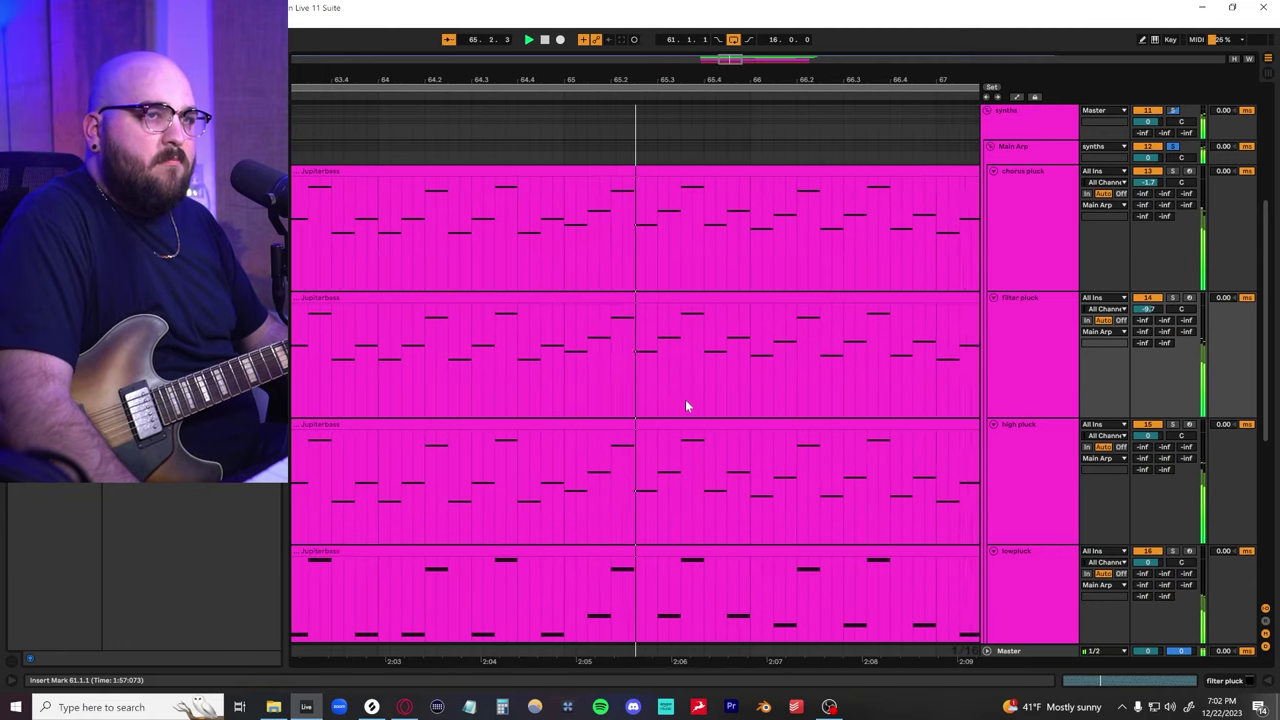
{"action": "scroll", "coordinate": [685, 405], "scroll_direction": "down", "scroll_amount": 1}
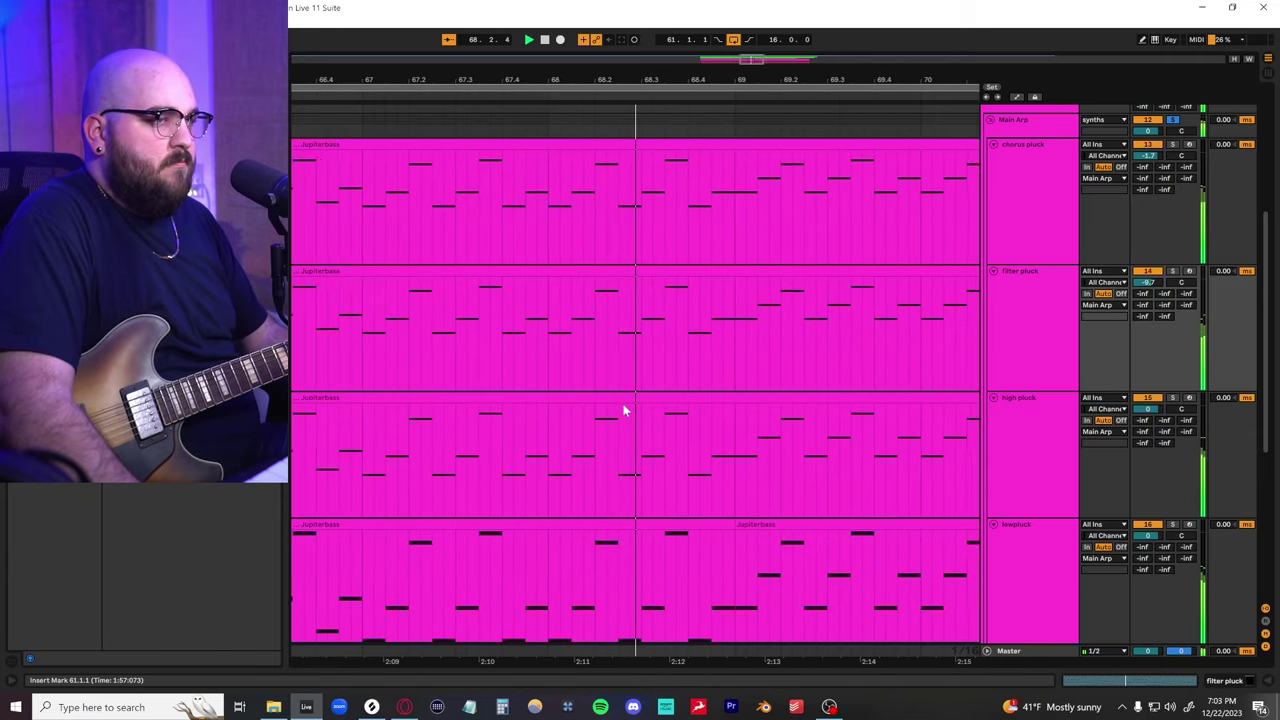
{"action": "key", "text": "space"}
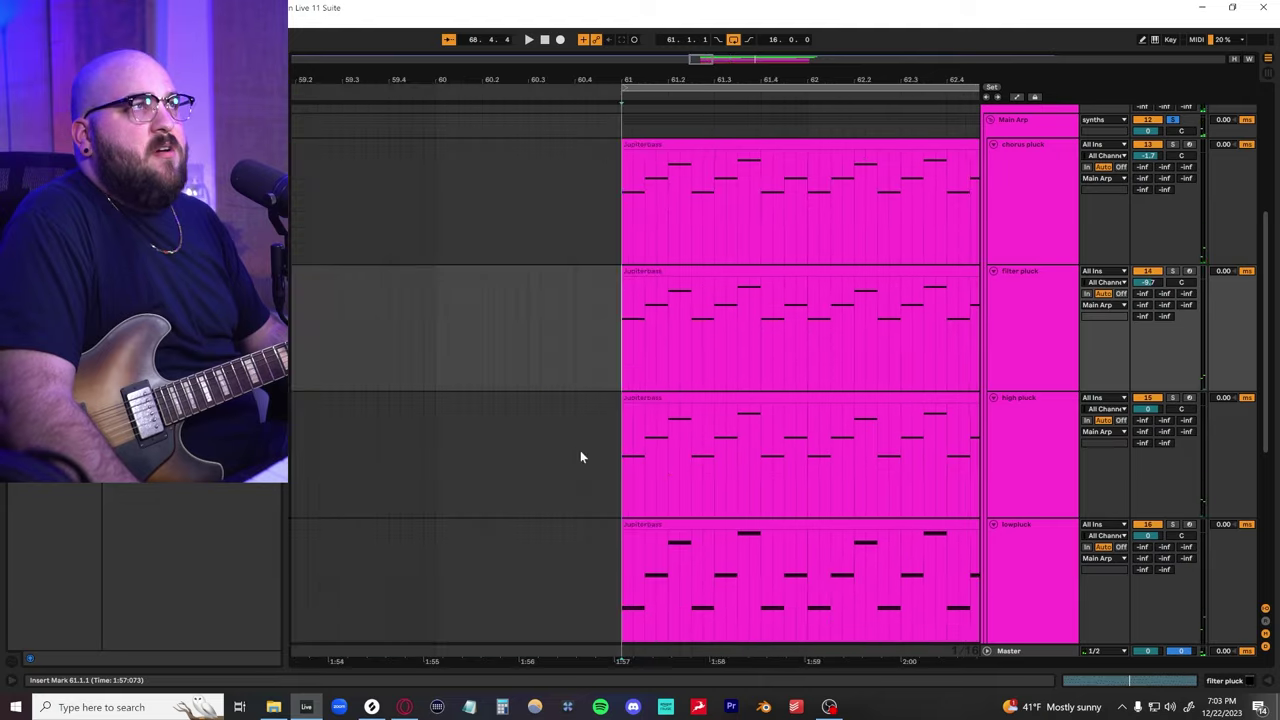
Open the Jupiterbass clip on the chorus pluck track and show its opening notes in detail
{"action": "scroll", "coordinate": [575, 450], "scroll_direction": "left", "scroll_amount": 5}
{"action": "double_click", "coordinate": [409, 140]}
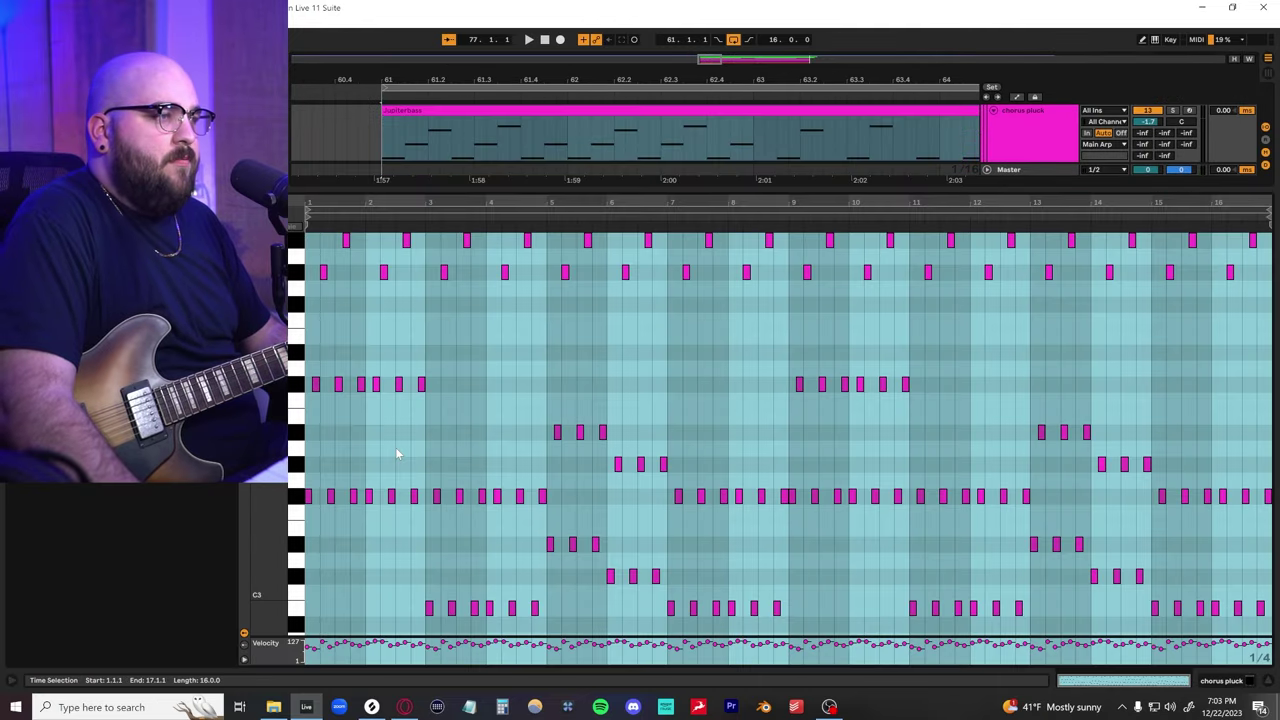
{"action": "left_click", "coordinate": [396, 454]}
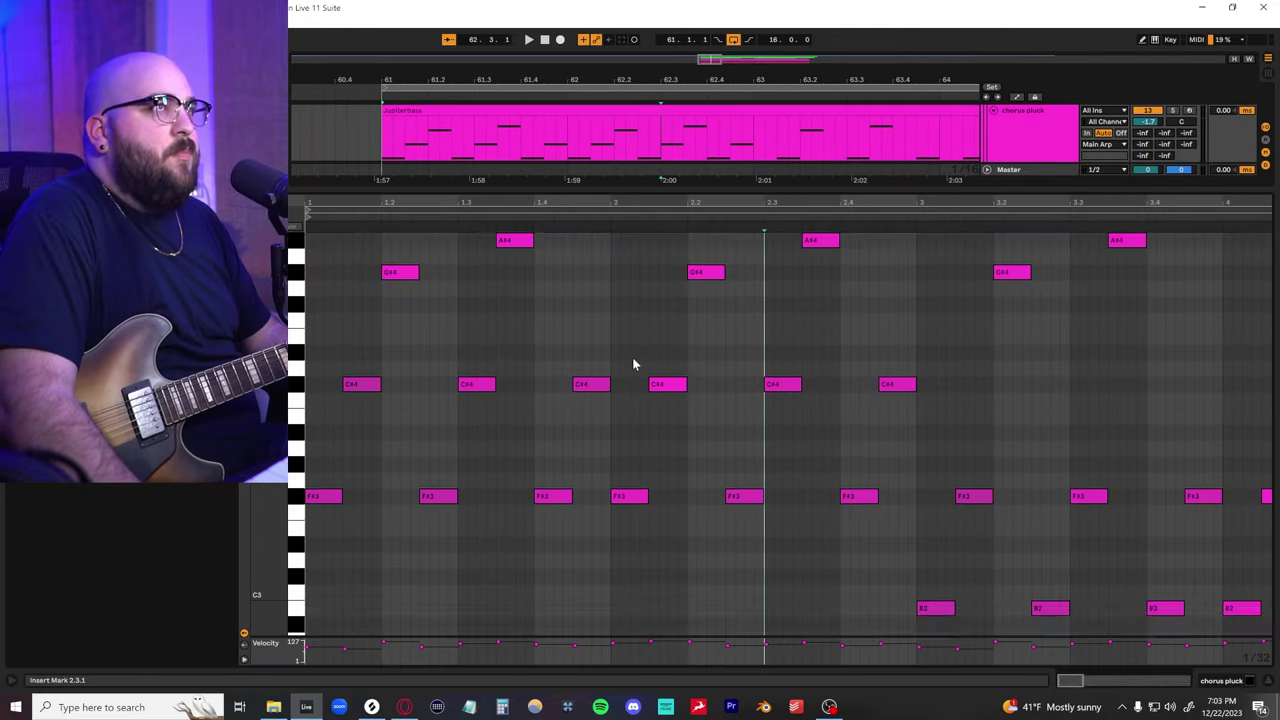
{"action": "scroll", "coordinate": [632, 360], "scroll_direction": "up", "scroll_amount": 3}
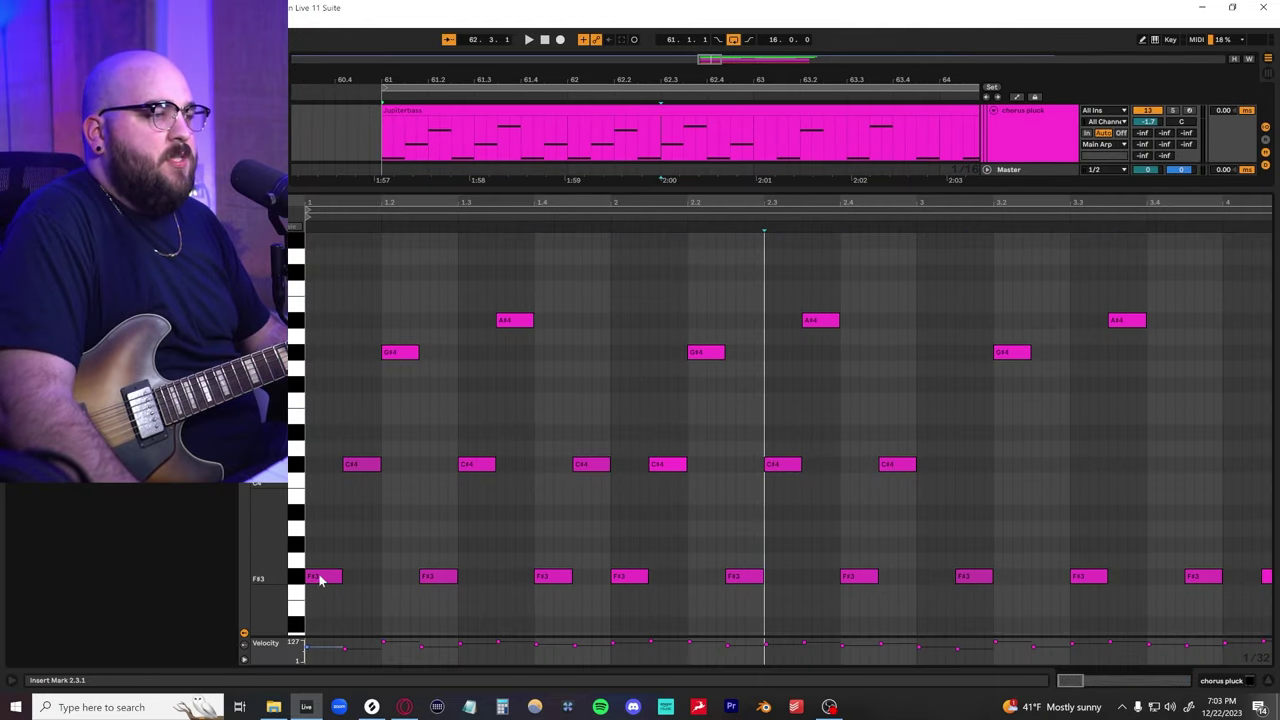
Audition the arp's opening F#3, C#4, G#4 and A#4 notes one at a time in the chorus pluck clip
{"action": "left_click", "coordinate": [369, 466]}
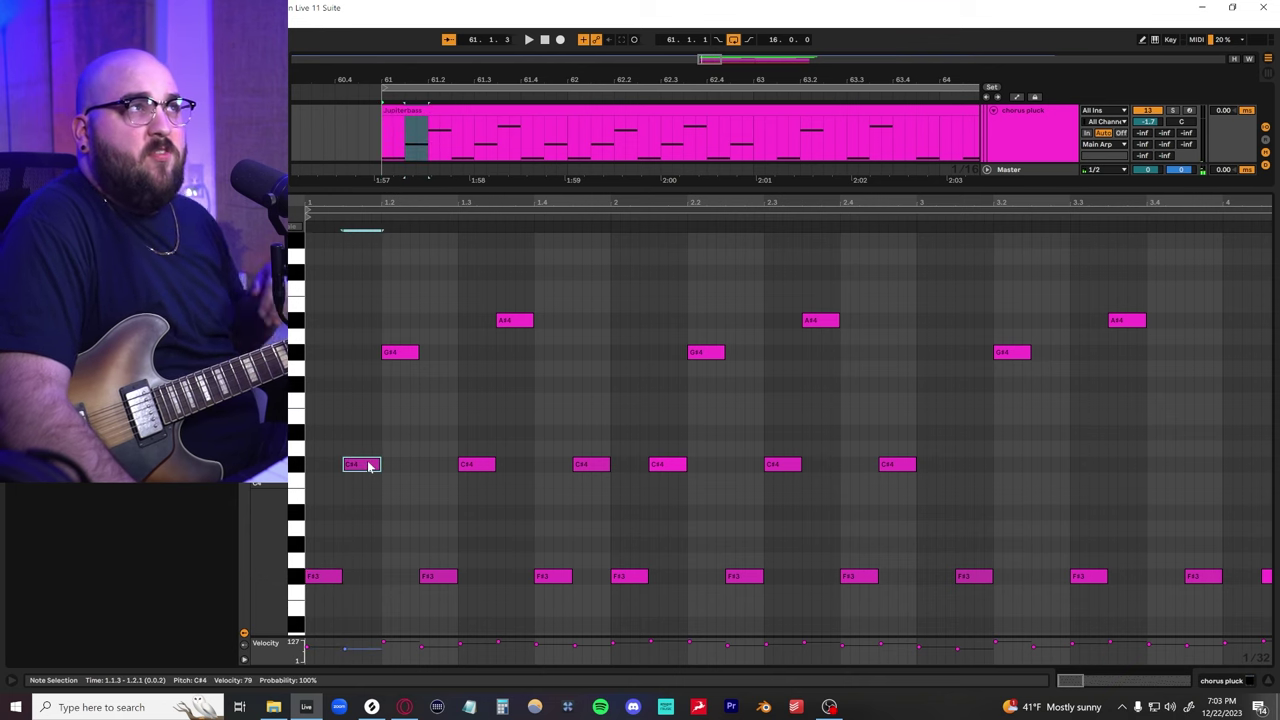
{"action": "left_click", "coordinate": [371, 533]}
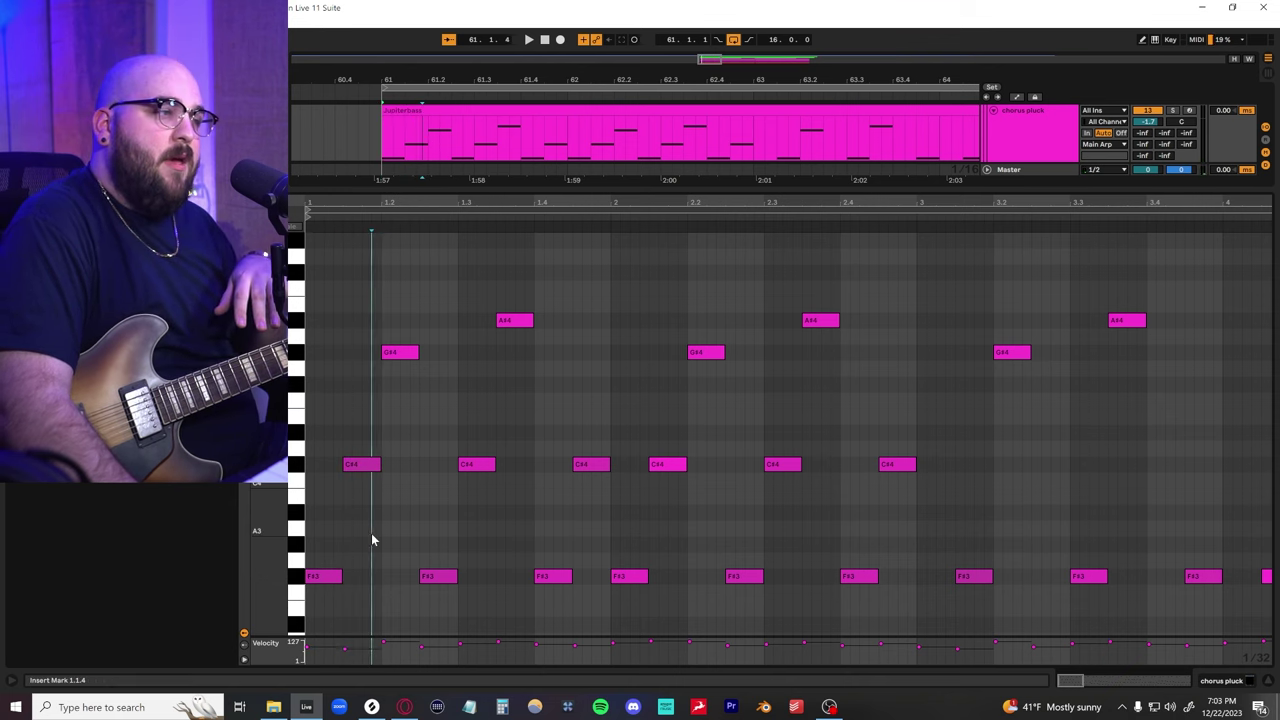
{"action": "left_click", "coordinate": [312, 580]}
{"action": "left_click", "coordinate": [369, 466]}
{"action": "left_click", "coordinate": [400, 500]}
{"action": "scroll", "coordinate": [344, 549], "scroll_direction": "up", "scroll_amount": 1}
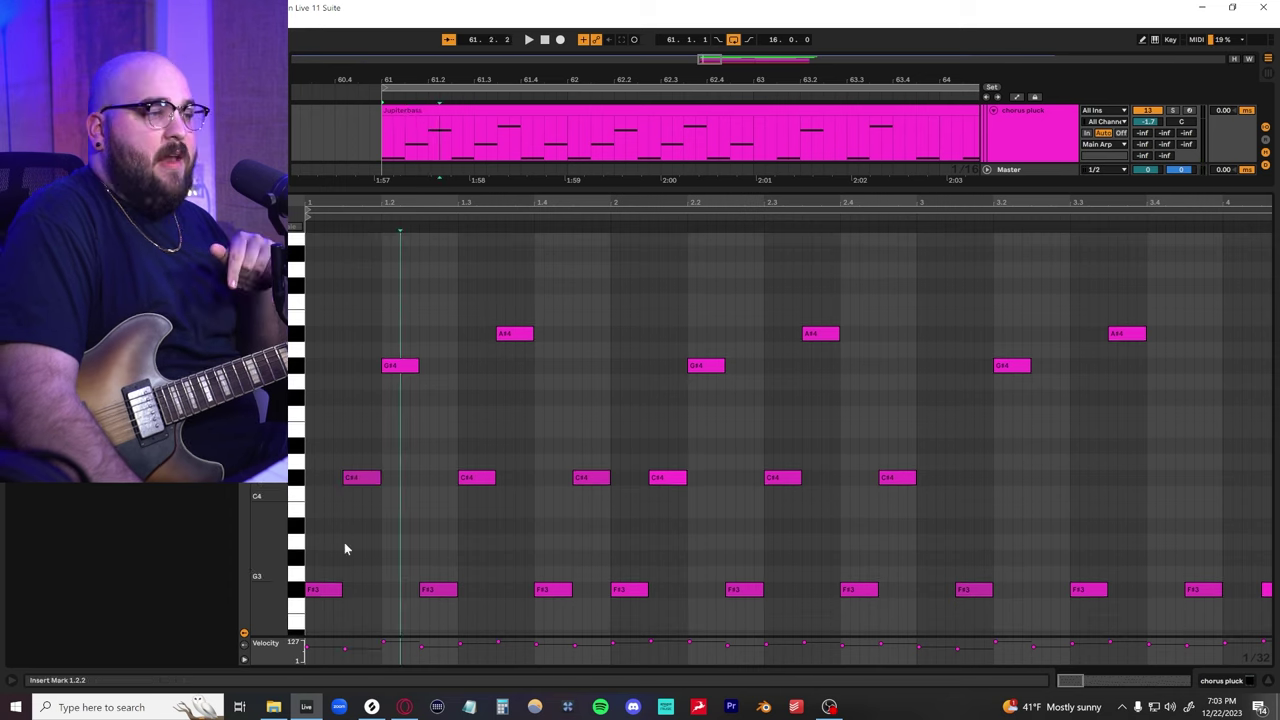
{"action": "left_click", "coordinate": [399, 370]}
{"action": "left_click", "coordinate": [510, 336]}
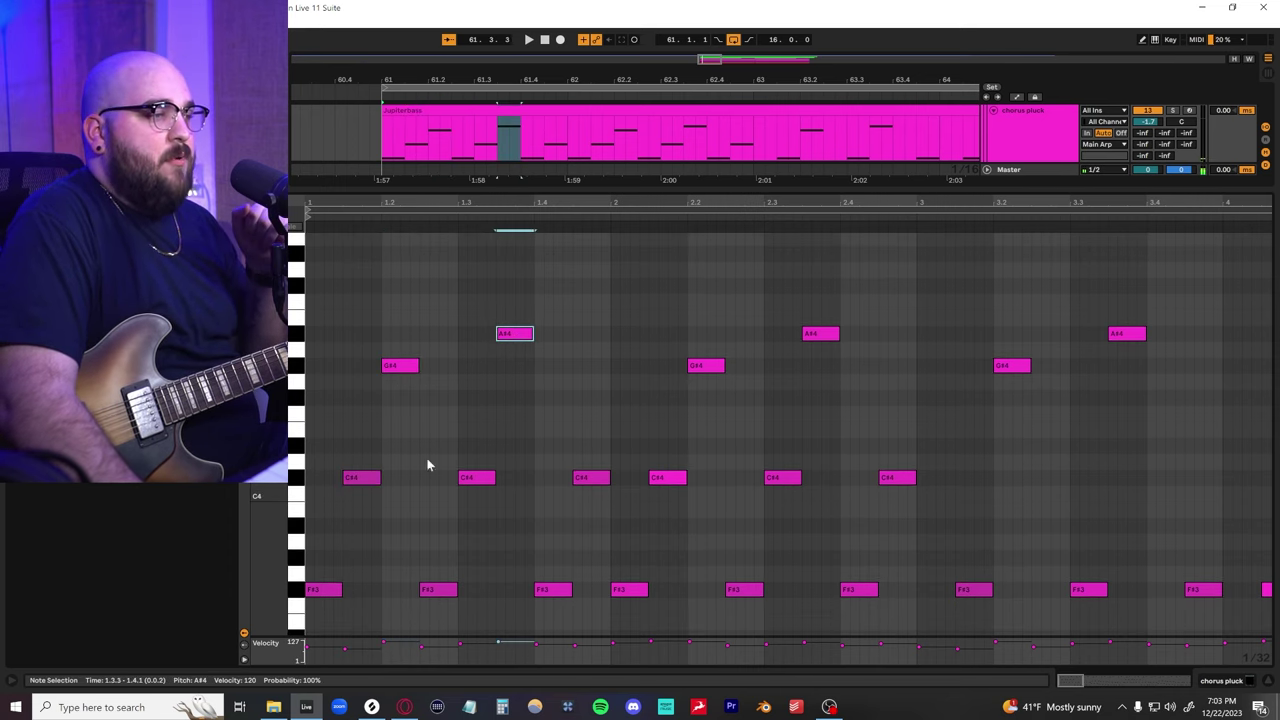
Step through the arp again from the first F#3 note, auditioning up to the A#4 at 1.3.3
{"action": "left_click", "coordinate": [323, 589]}
{"action": "key", "text": "alt+Right"}
{"action": "key", "text": "alt+Right"}
{"action": "left_click", "coordinate": [438, 590]}
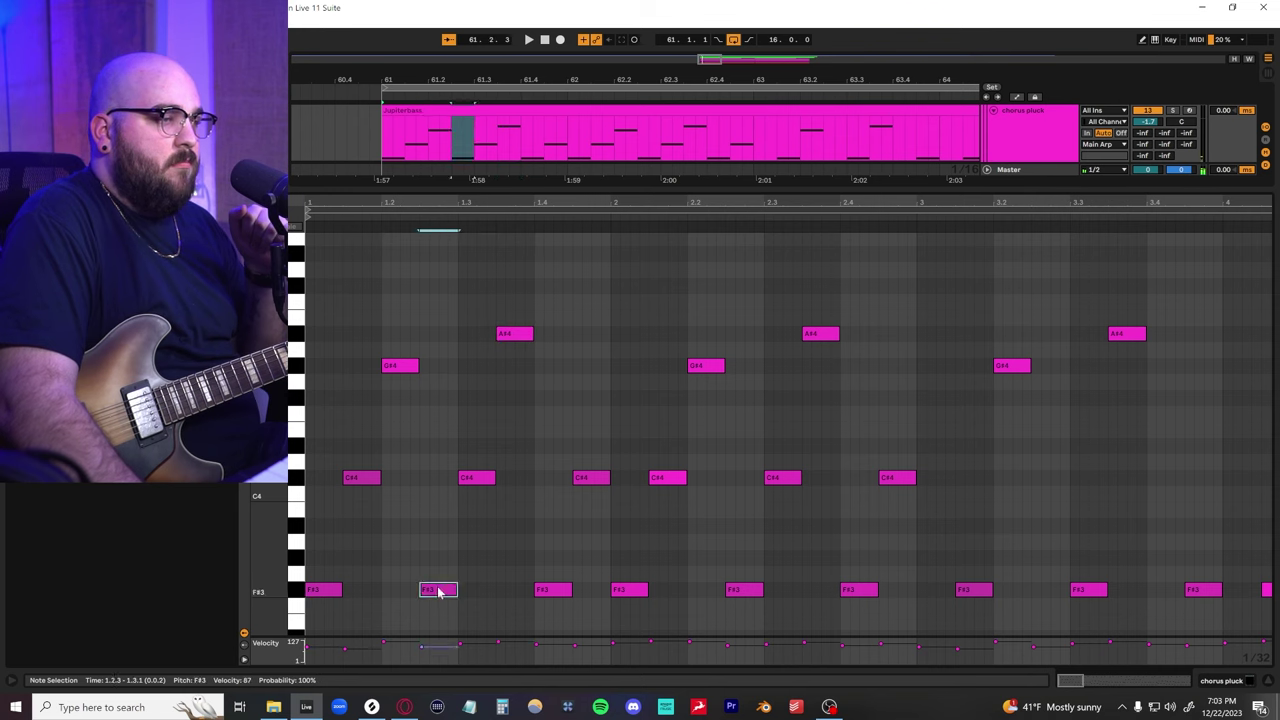
{"action": "left_click", "coordinate": [485, 480]}
{"action": "left_click", "coordinate": [521, 336]}
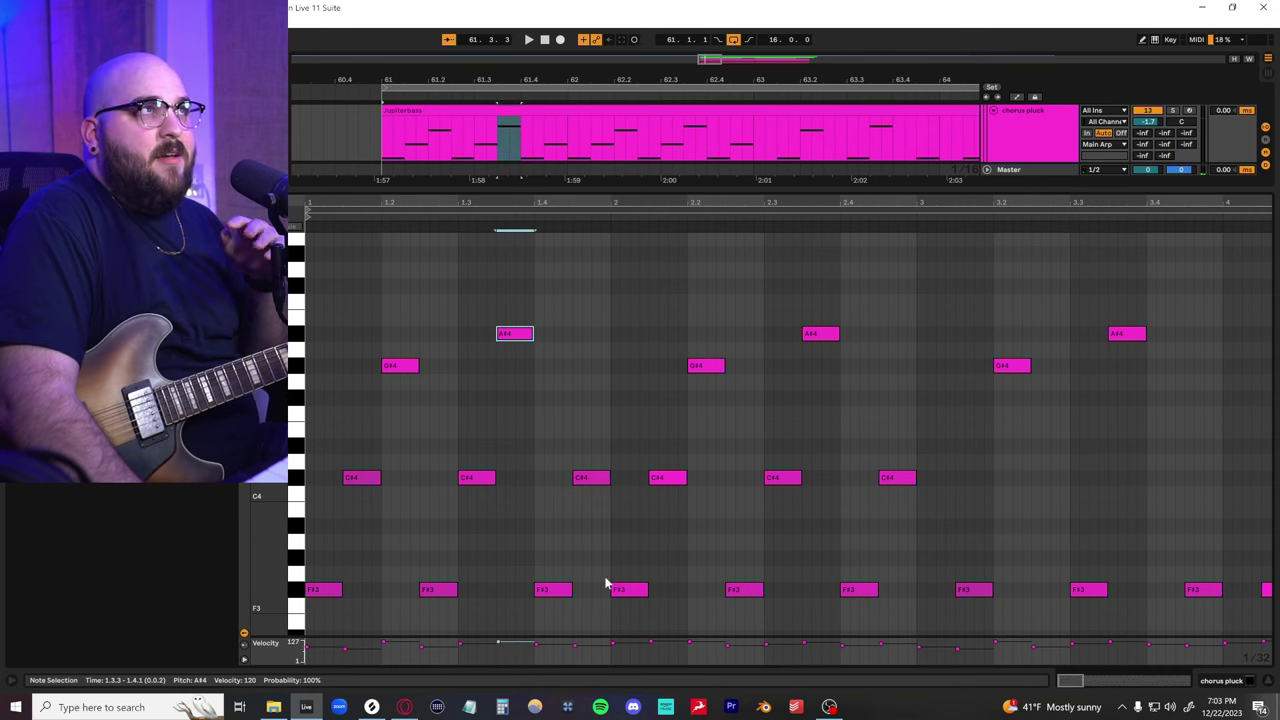
Audition the alternating F#3 and C#4 notes from 1.4 through 2.1.3 and inspect the lower notes of the clip
{"action": "left_click", "coordinate": [553, 590]}
{"action": "left_click", "coordinate": [588, 478]}
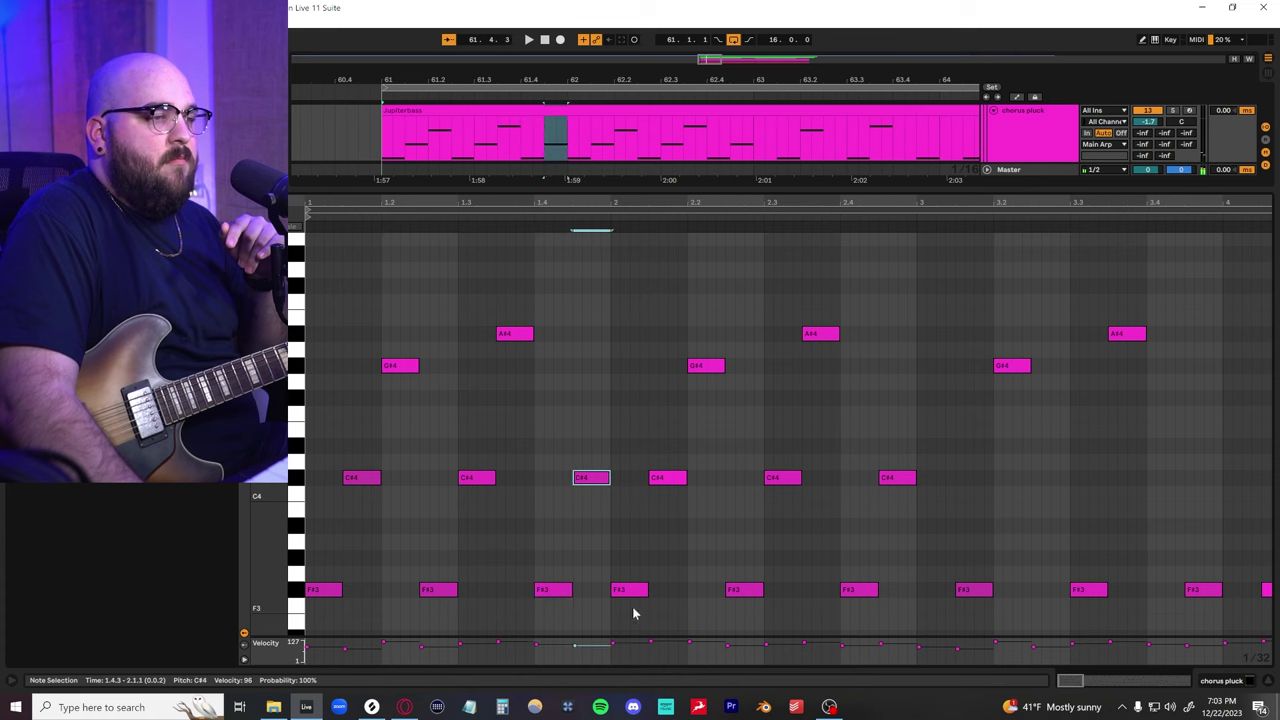
{"action": "left_click", "coordinate": [630, 590]}
{"action": "left_click", "coordinate": [672, 479]}
{"action": "scroll", "coordinate": [458, 524], "scroll_direction": "down", "scroll_amount": 3}
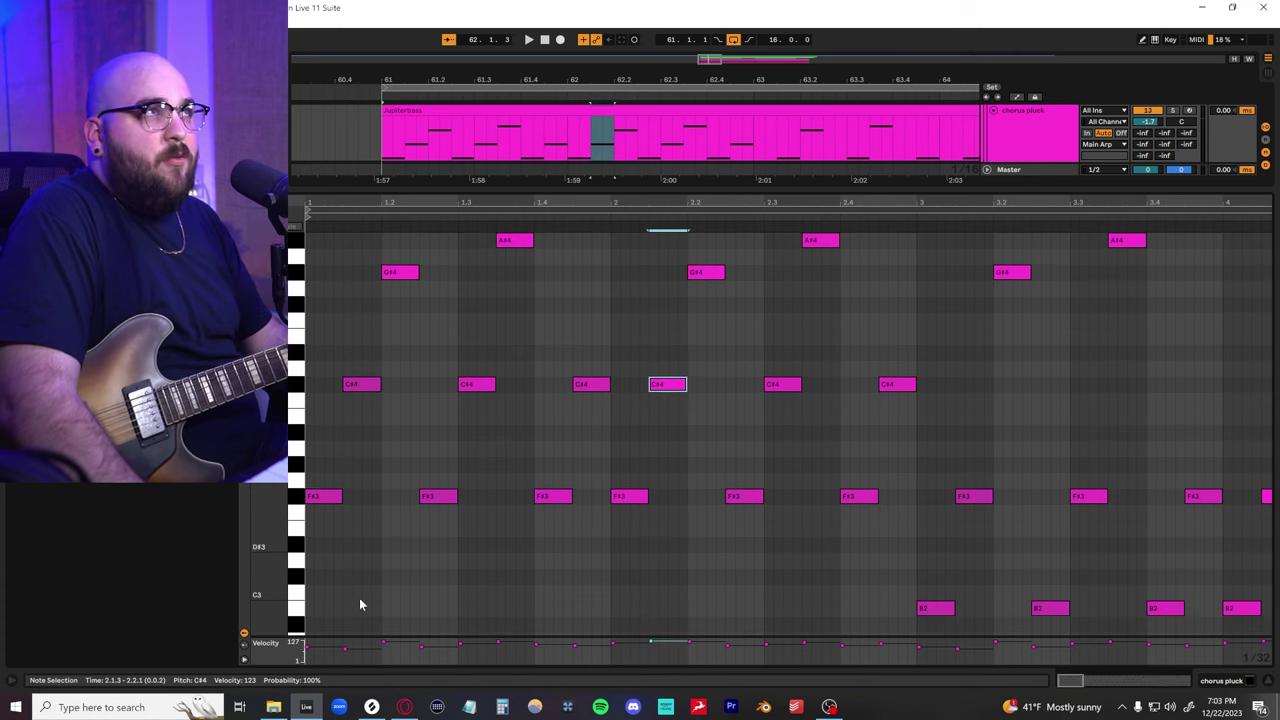
{"action": "scroll", "coordinate": [420, 605], "scroll_direction": "down", "scroll_amount": 1}
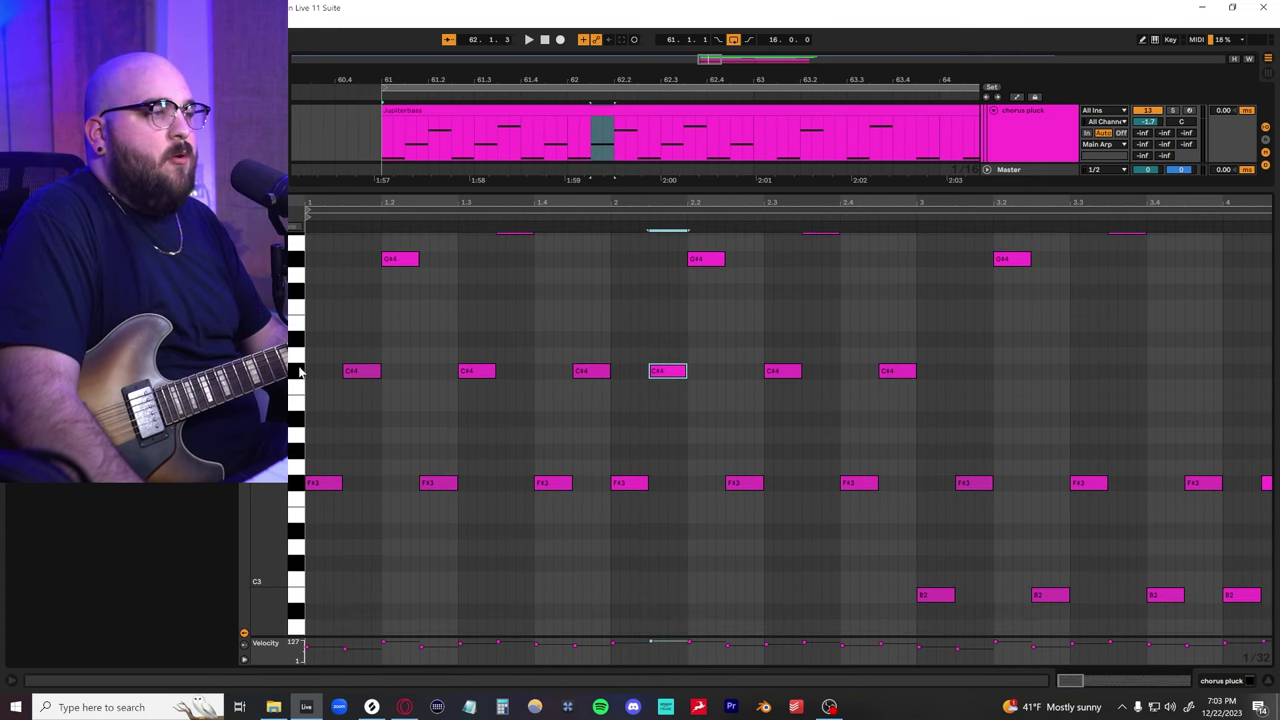
{"action": "scroll", "coordinate": [923, 495], "scroll_direction": "down", "scroll_amount": 3}
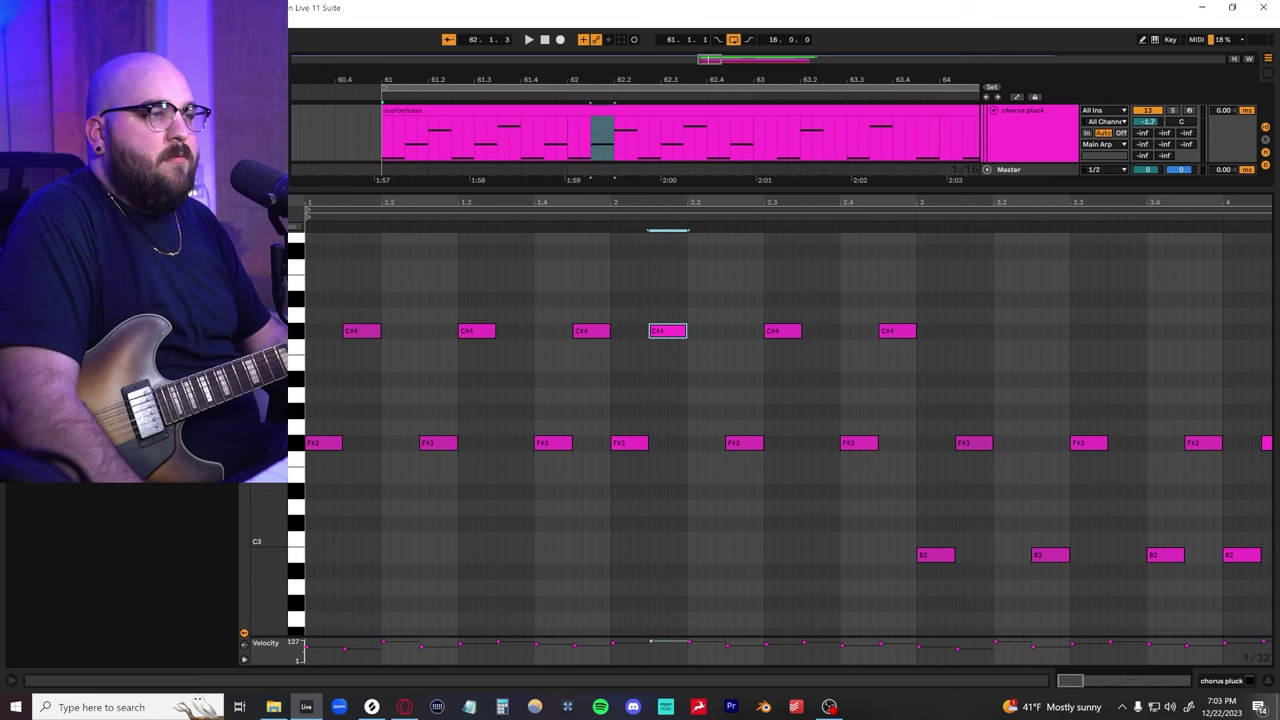
Play the chorus pluck clip, and highlight note groups around bars 6 and 7 in the full 16-bar overview
{"action": "scroll", "coordinate": [306, 302], "scroll_direction": "up", "scroll_amount": 3}
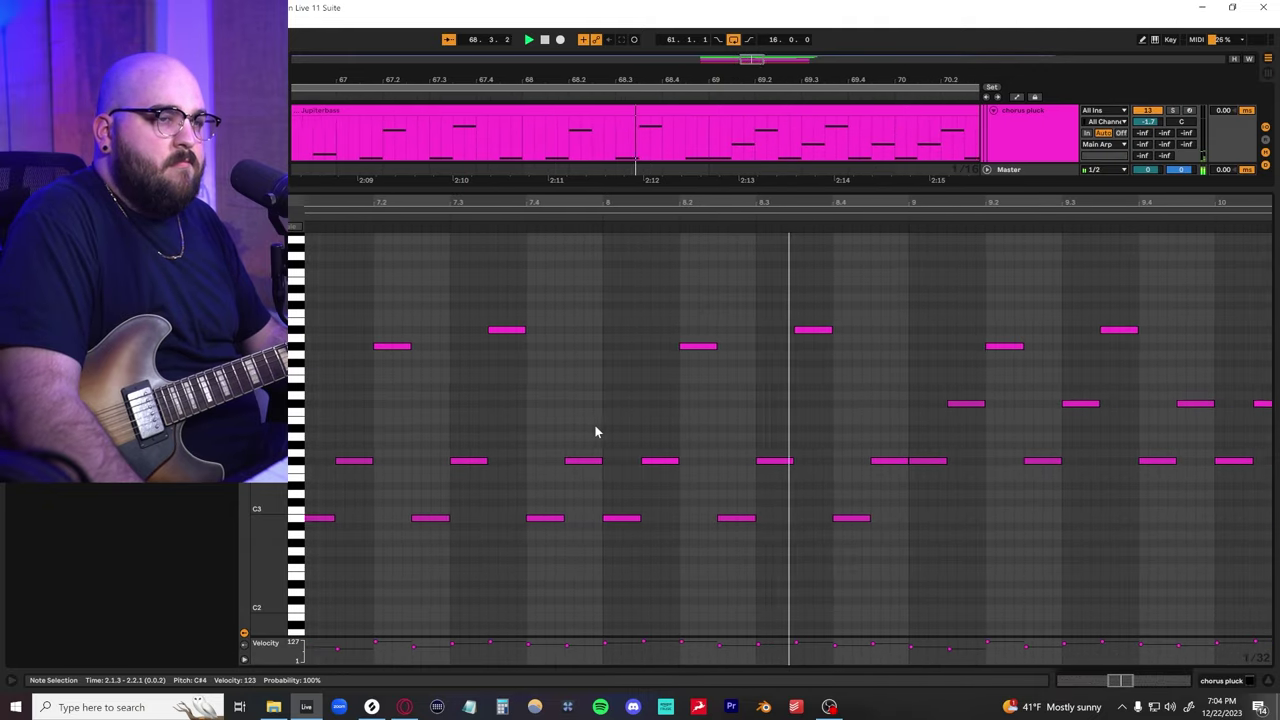
{"action": "key", "text": "space"}
{"action": "scroll", "coordinate": [544, 412], "scroll_direction": "down", "scroll_amount": 5}
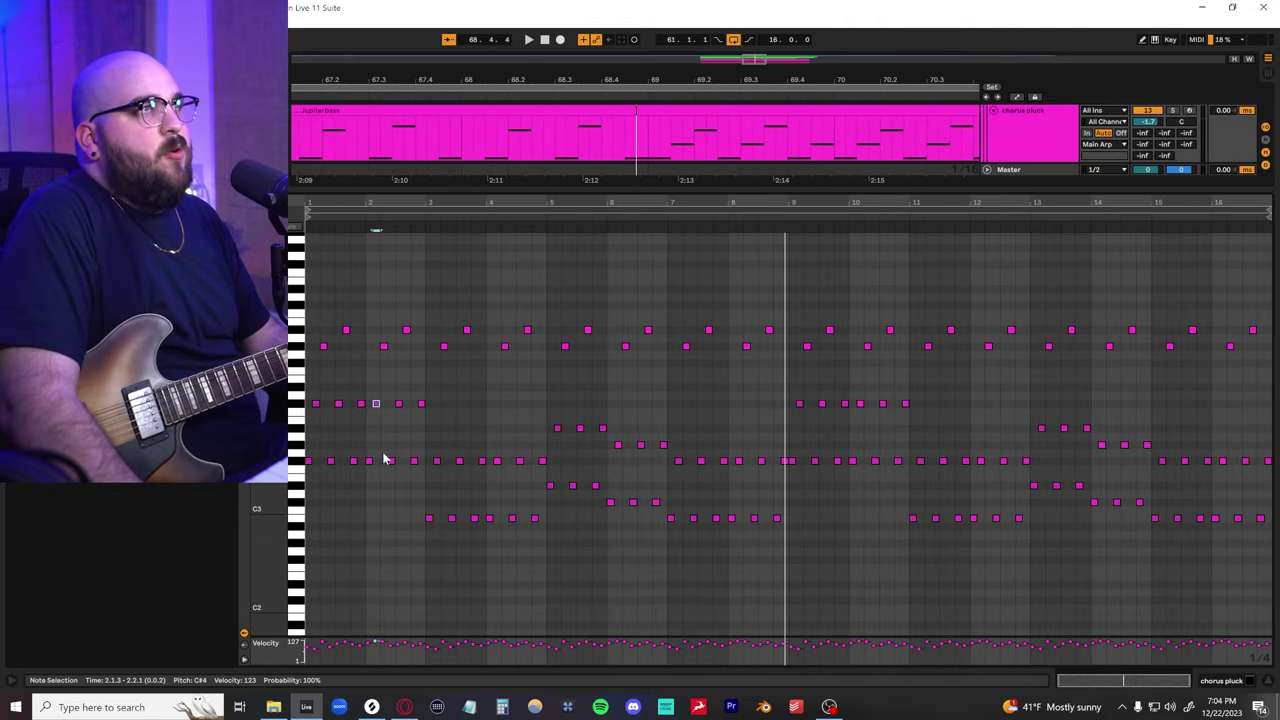
{"action": "left_click", "coordinate": [366, 392]}
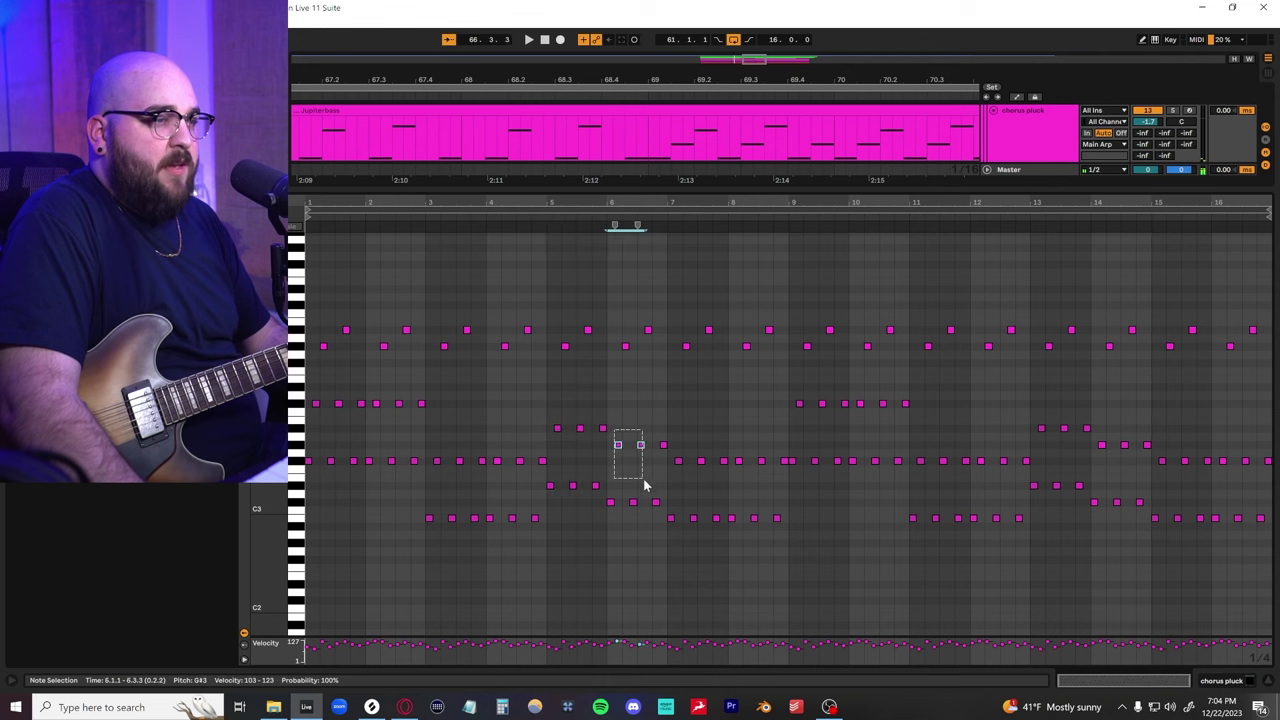
{"action": "left_click_drag", "start_coordinate": [678, 449], "coordinate": [749, 535]}
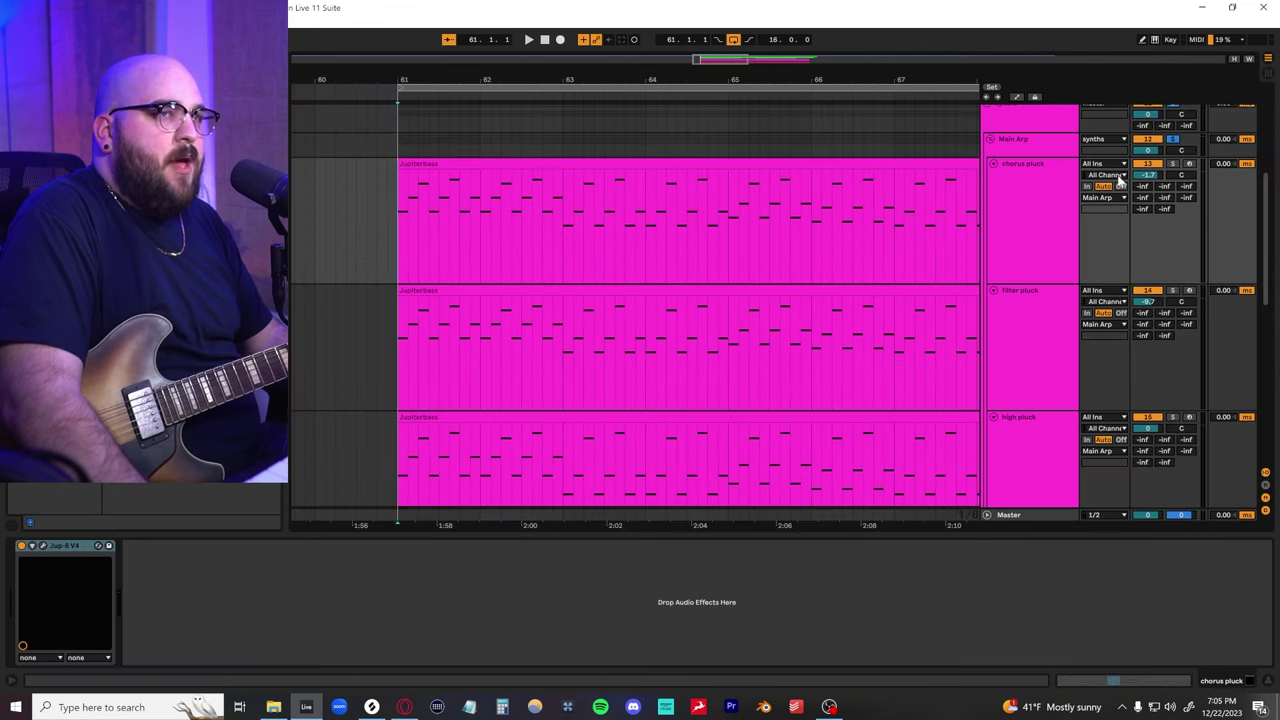
Check the Main Arp group's effects, and open the Jup-8 V4 instrument on the lowpluck track
{"action": "left_click", "coordinate": [966, 153]}
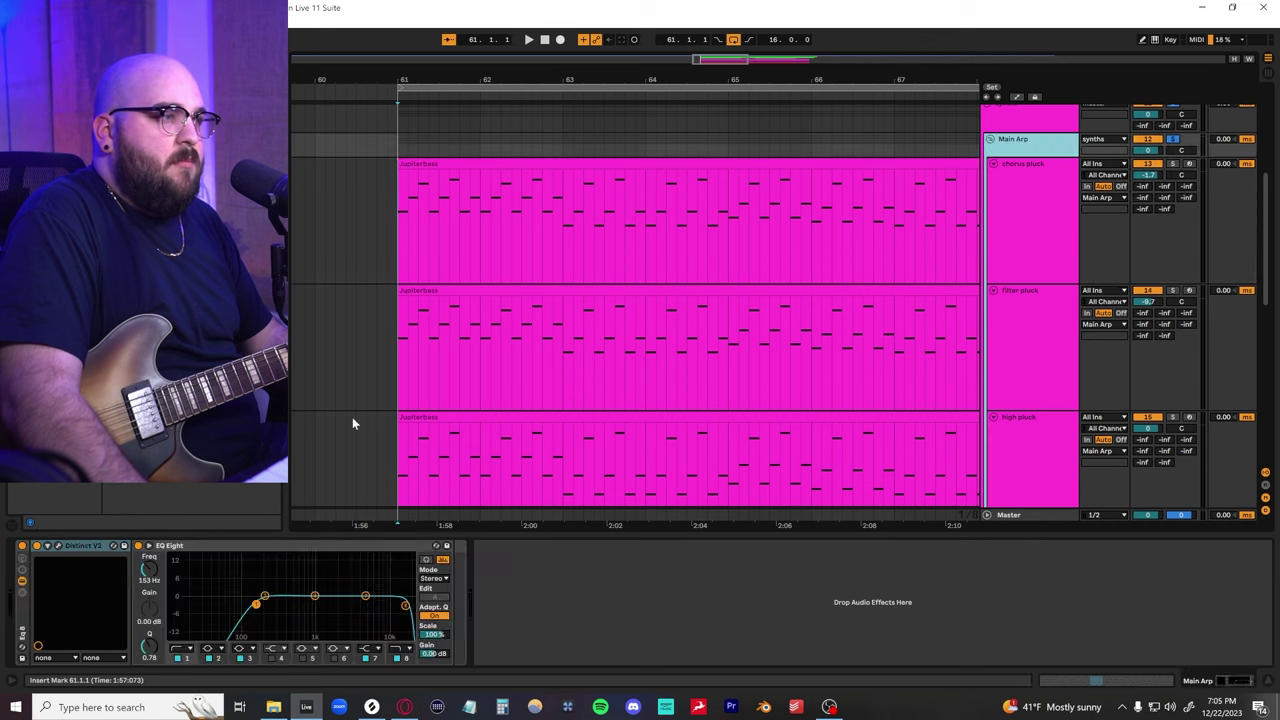
{"action": "left_click", "coordinate": [22, 547]}
{"action": "scroll", "coordinate": [409, 362], "scroll_direction": "down", "scroll_amount": 3}
{"action": "left_click", "coordinate": [408, 362]}
{"action": "left_click", "coordinate": [43, 546]}
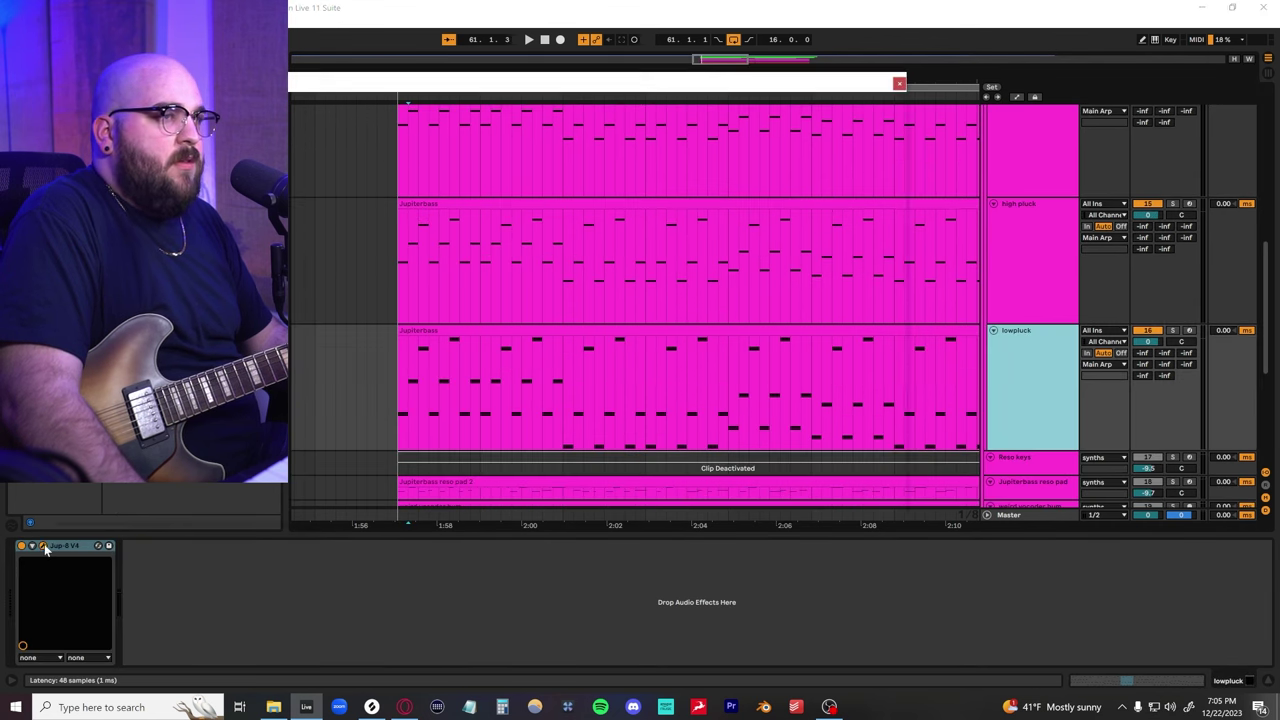
{"action": "left_click_drag", "start_coordinate": [495, 88], "coordinate": [590, 253]}
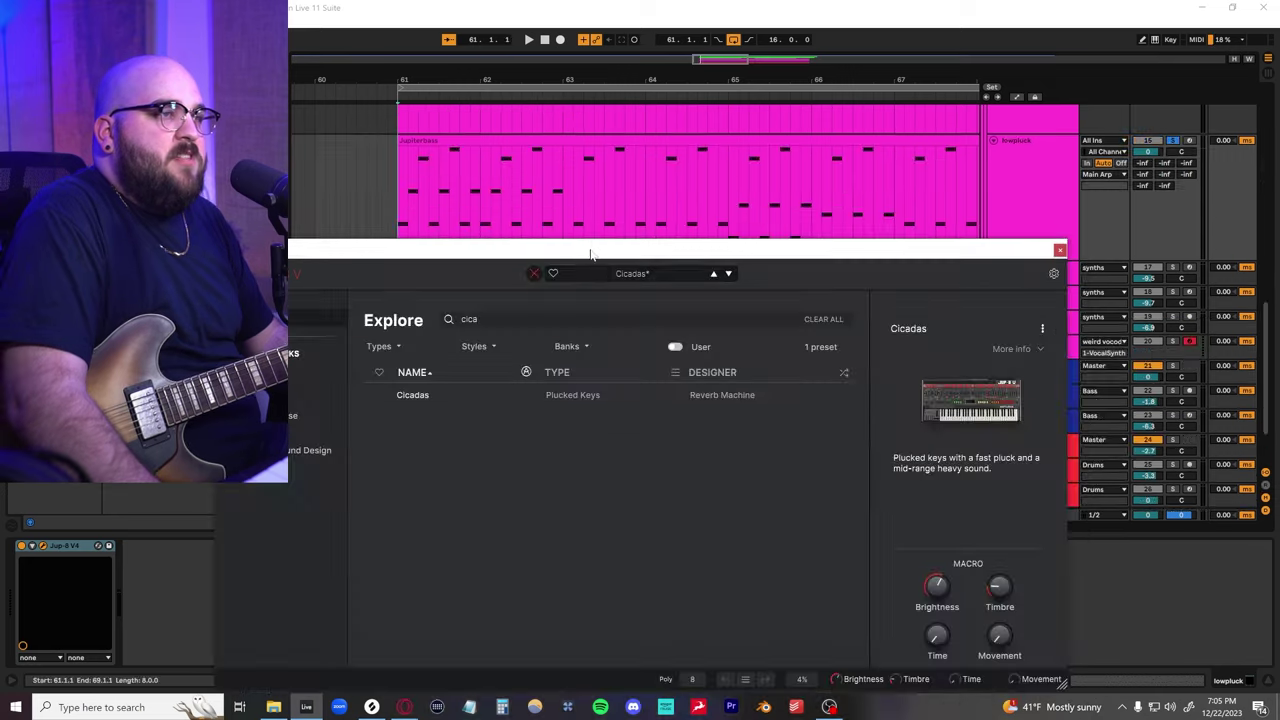
Show the Cicadas preset's synth panel instead of the preset browser, play the soloed lowpluck track and close the synth
{"action": "left_click", "coordinate": [532, 275]}
{"action": "key", "text": "space"}
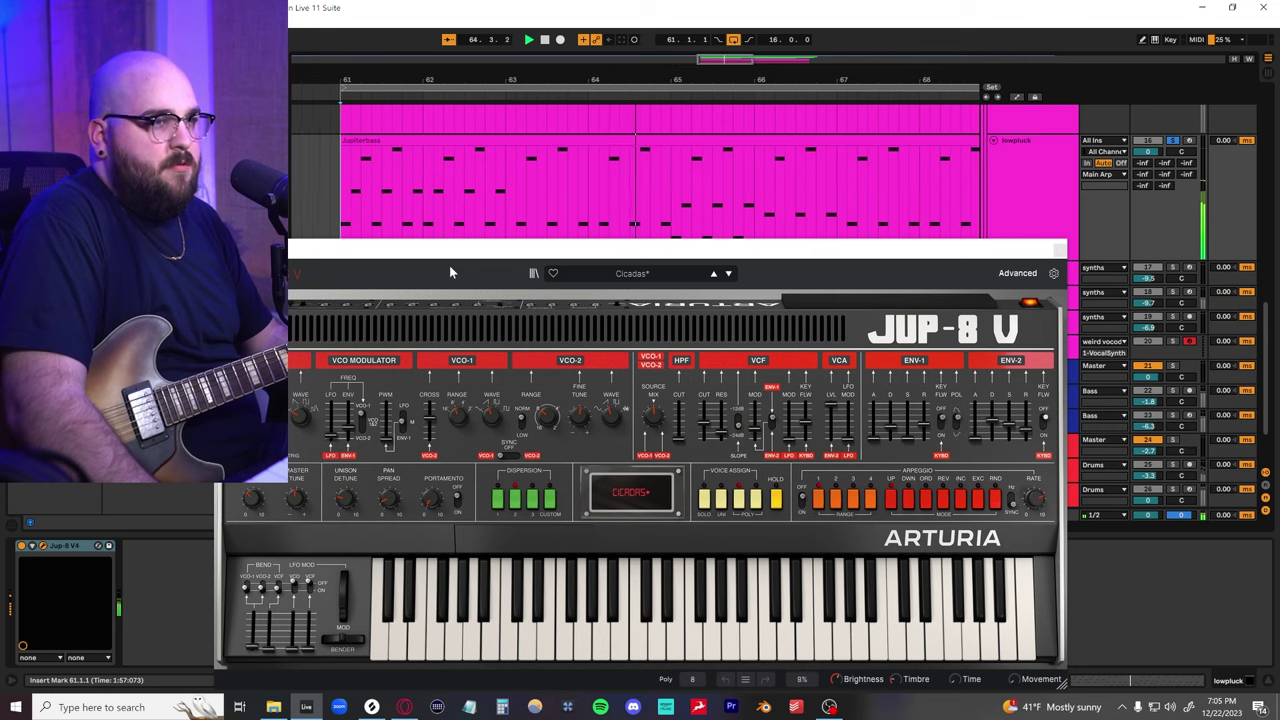
{"action": "left_click", "coordinate": [1060, 250]}
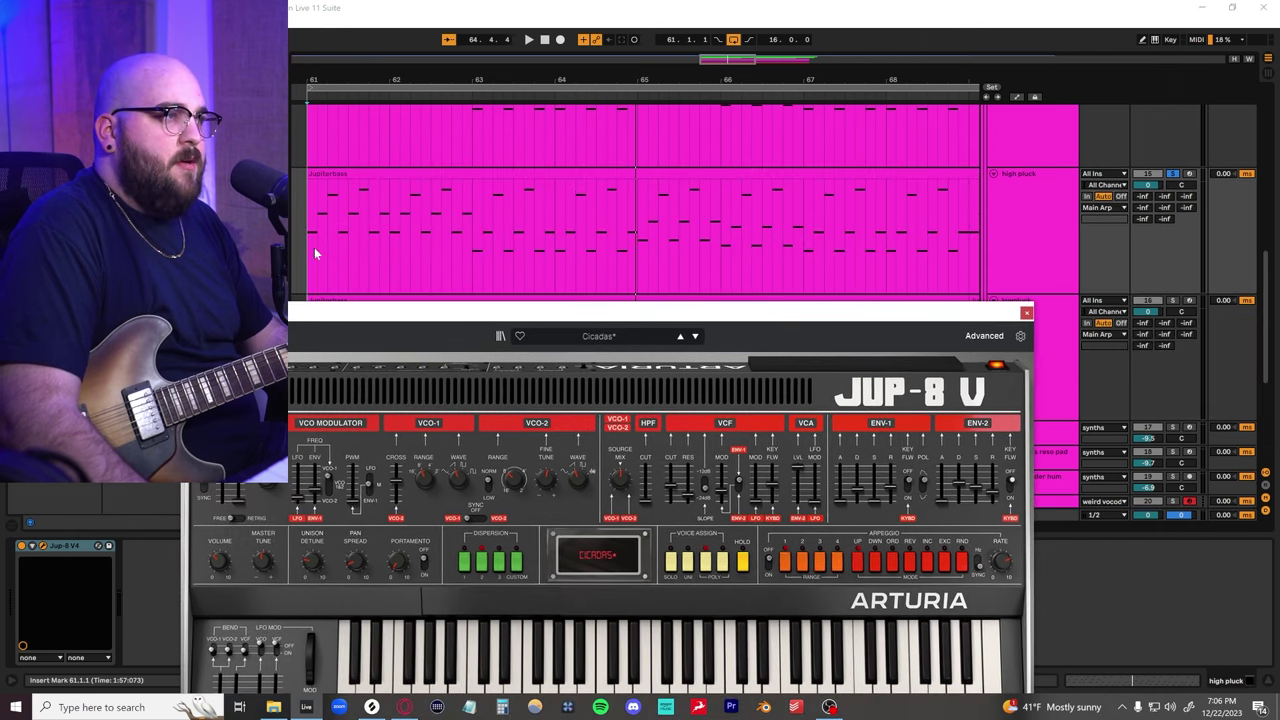
Audition the soloed high pluck track with its Cicadas synth panel open, and compare it with the lowpluck track
{"action": "key", "text": "space"}
{"action": "left_click_drag", "start_coordinate": [669, 312], "coordinate": [686, 266]}
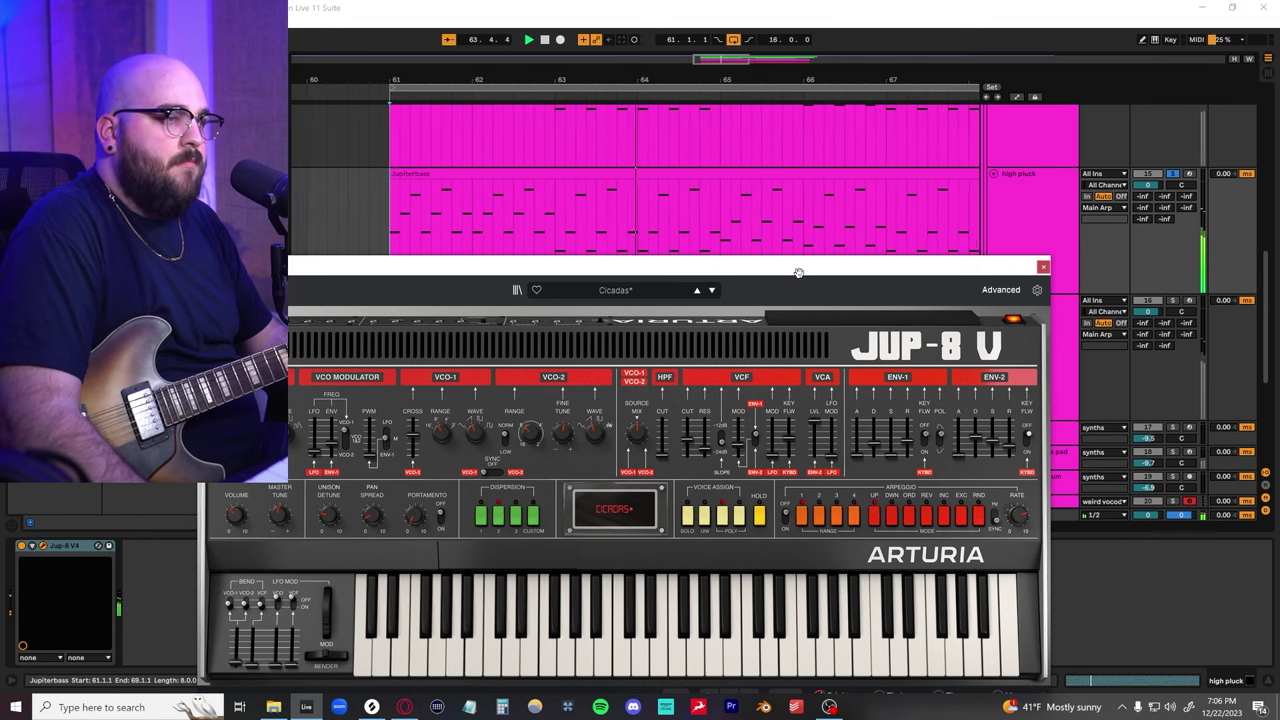
{"action": "left_click", "coordinate": [1064, 348]}
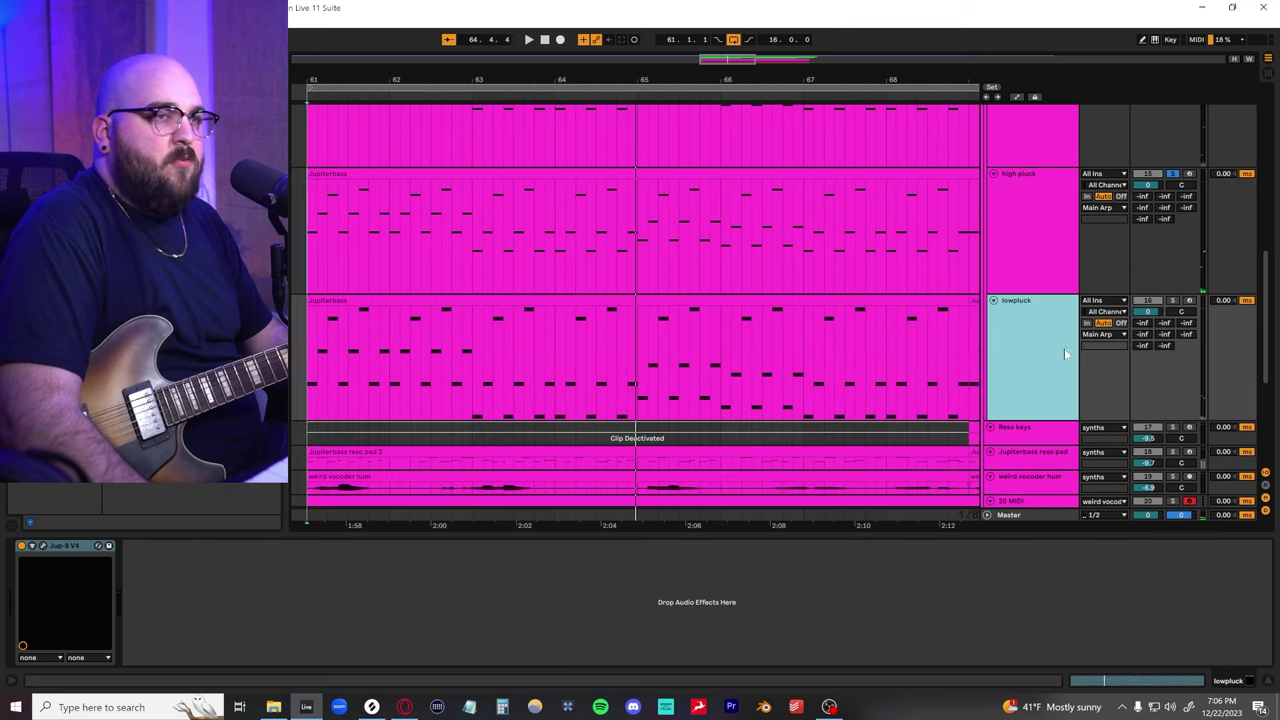
{"action": "left_click", "coordinate": [1044, 258]}
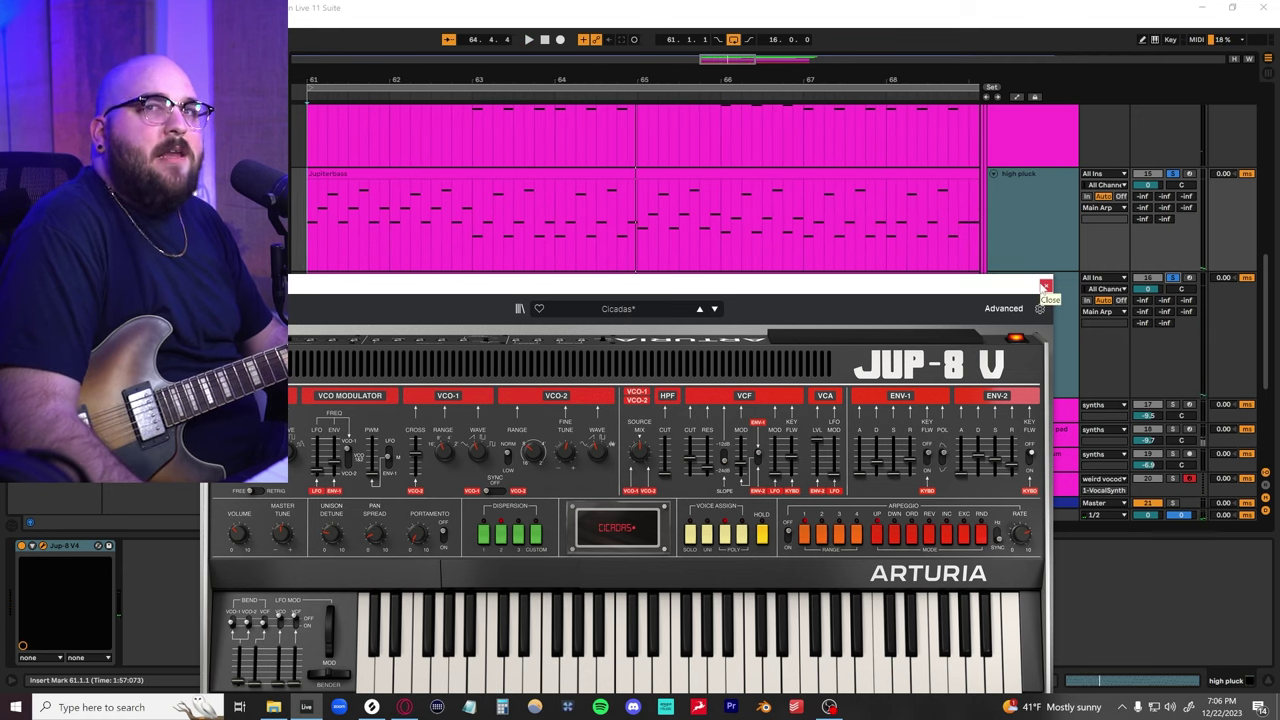
{"action": "left_click_drag", "start_coordinate": [585, 283], "coordinate": [563, 359]}
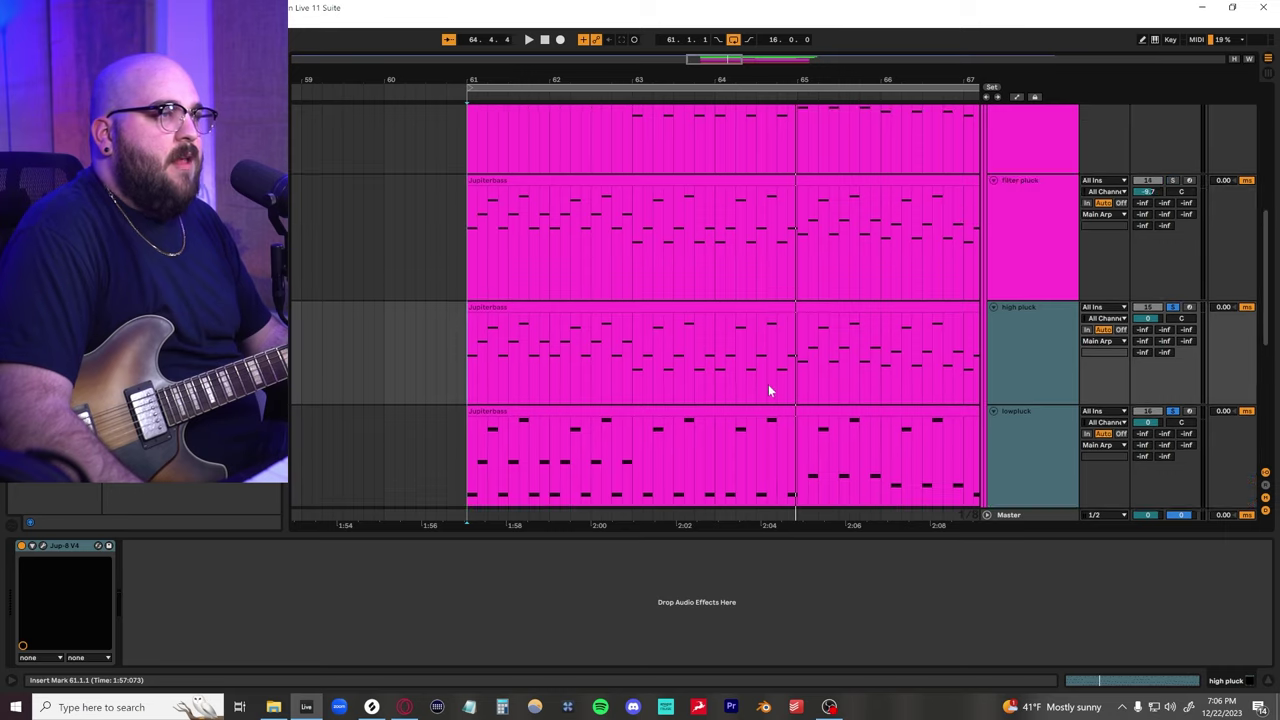
Solo the filter pluck track, open its Jup-8 V4 with the EG Pluck preset and play the part
{"action": "left_click", "coordinate": [517, 264]}
{"action": "scroll", "coordinate": [516, 264], "scroll_direction": "right", "scroll_amount": 2}
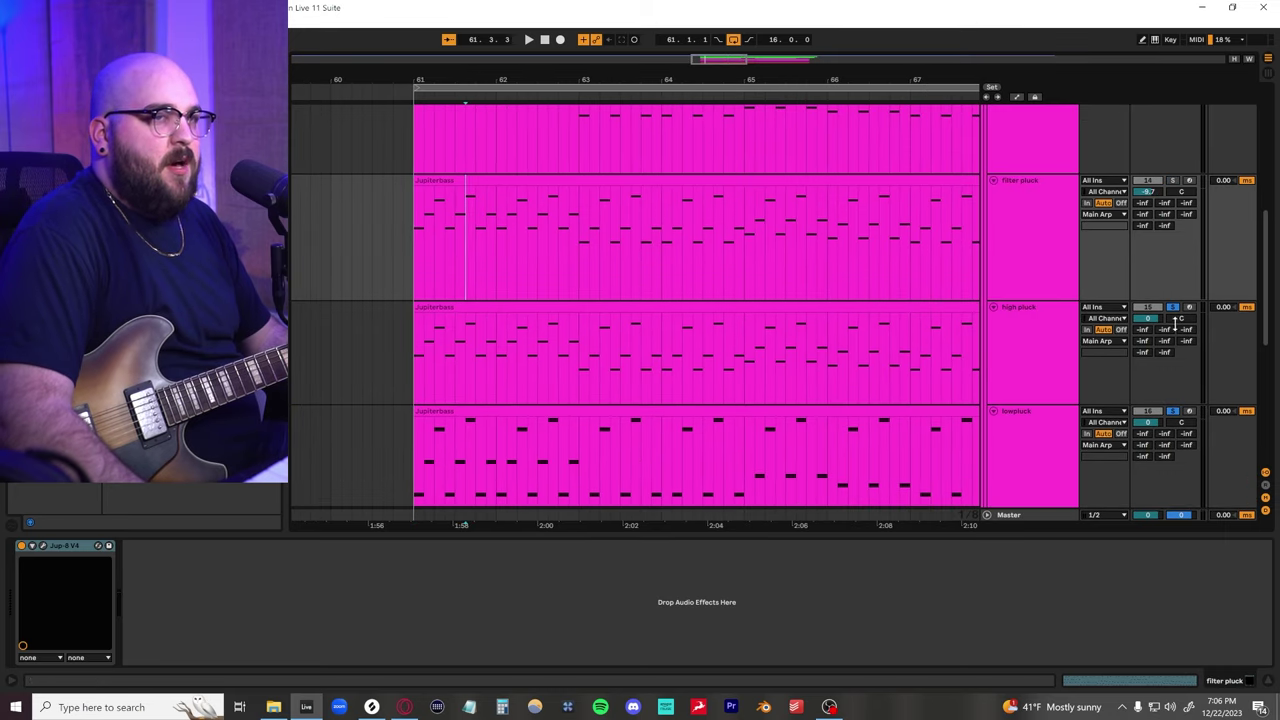
{"action": "scroll", "coordinate": [1060, 320], "scroll_direction": "up", "scroll_amount": 1}
{"action": "left_click", "coordinate": [1120, 271]}
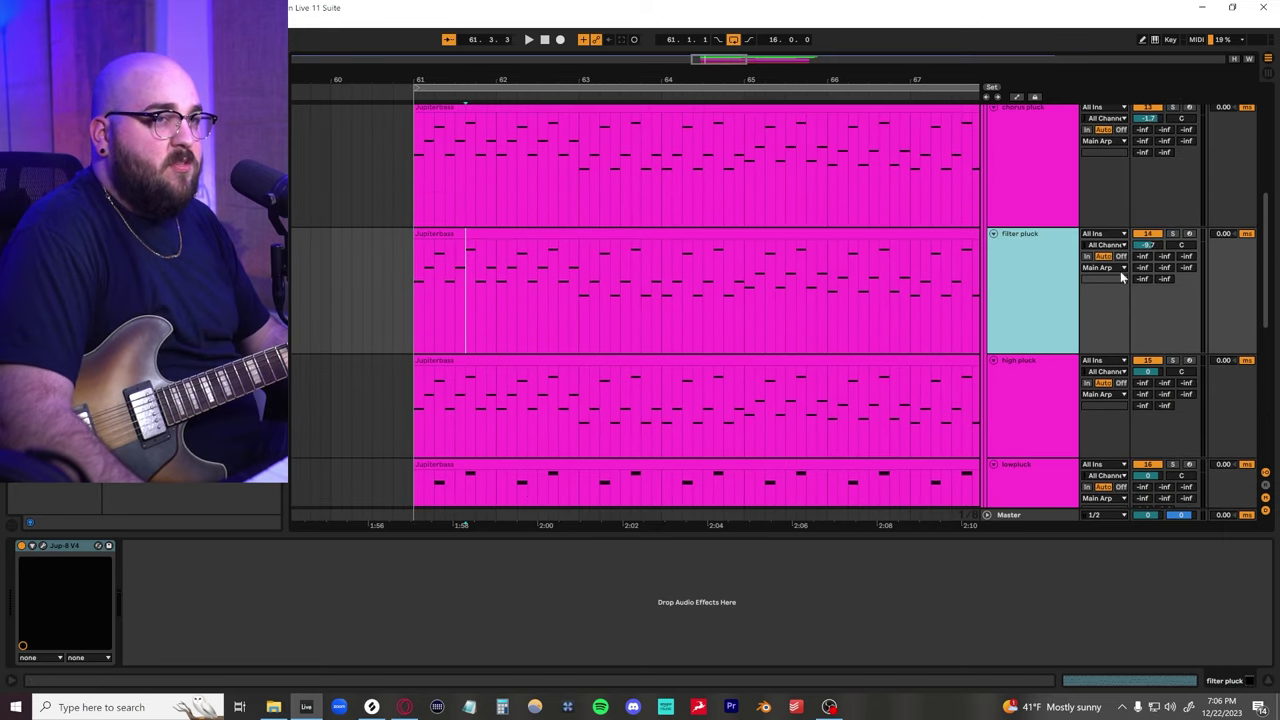
{"action": "left_click", "coordinate": [1172, 234]}
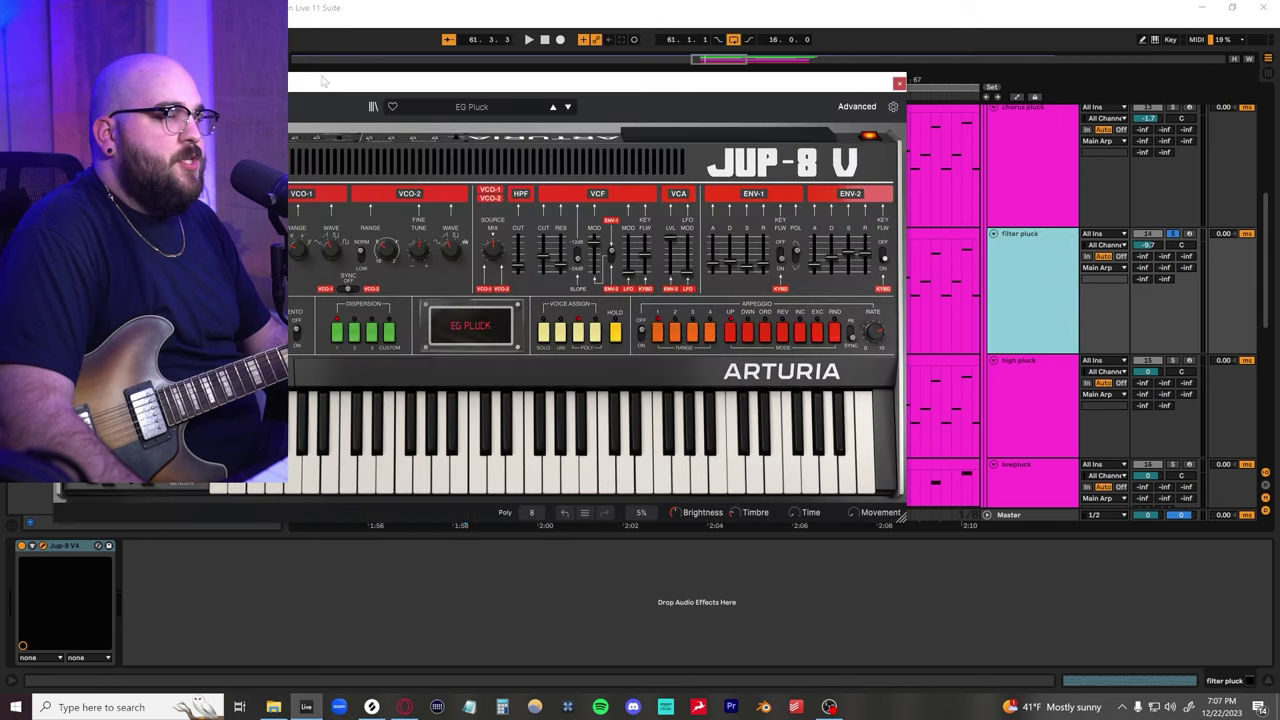
{"action": "left_click_drag", "start_coordinate": [322, 82], "coordinate": [521, 343]}
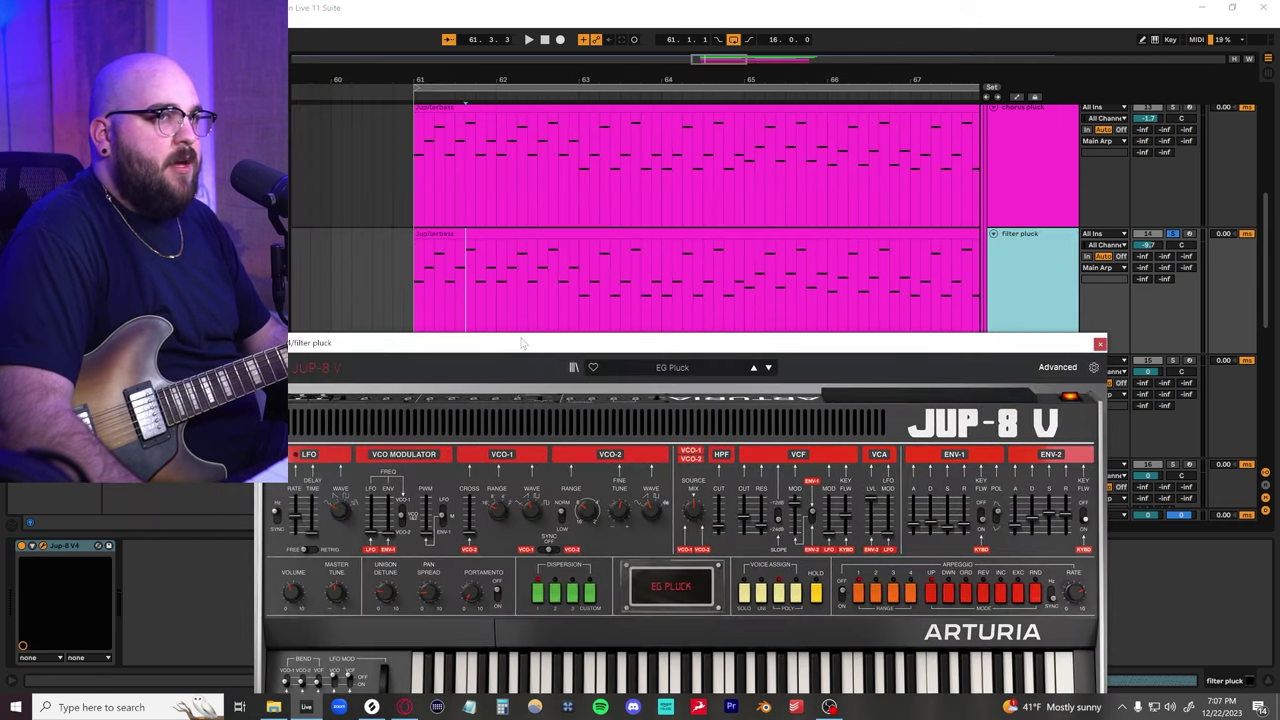
{"action": "key", "text": "space"}
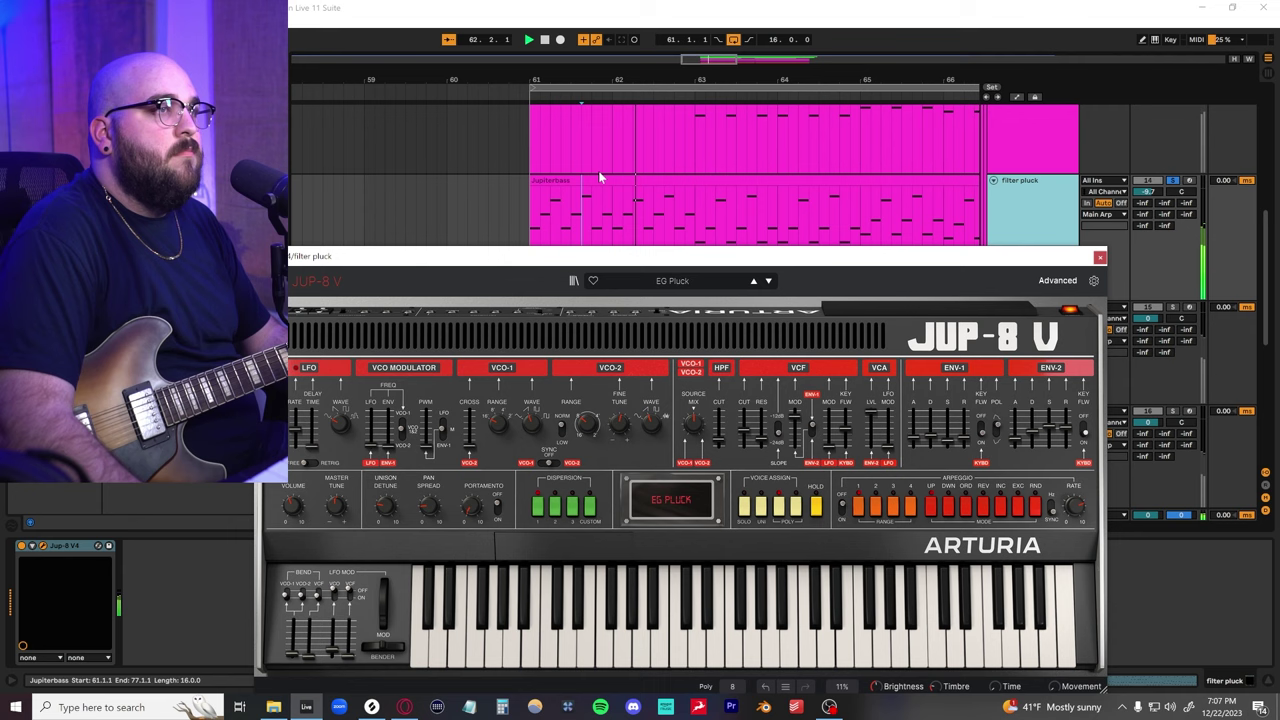
{"action": "scroll", "coordinate": [604, 174], "scroll_direction": "down", "scroll_amount": 1}
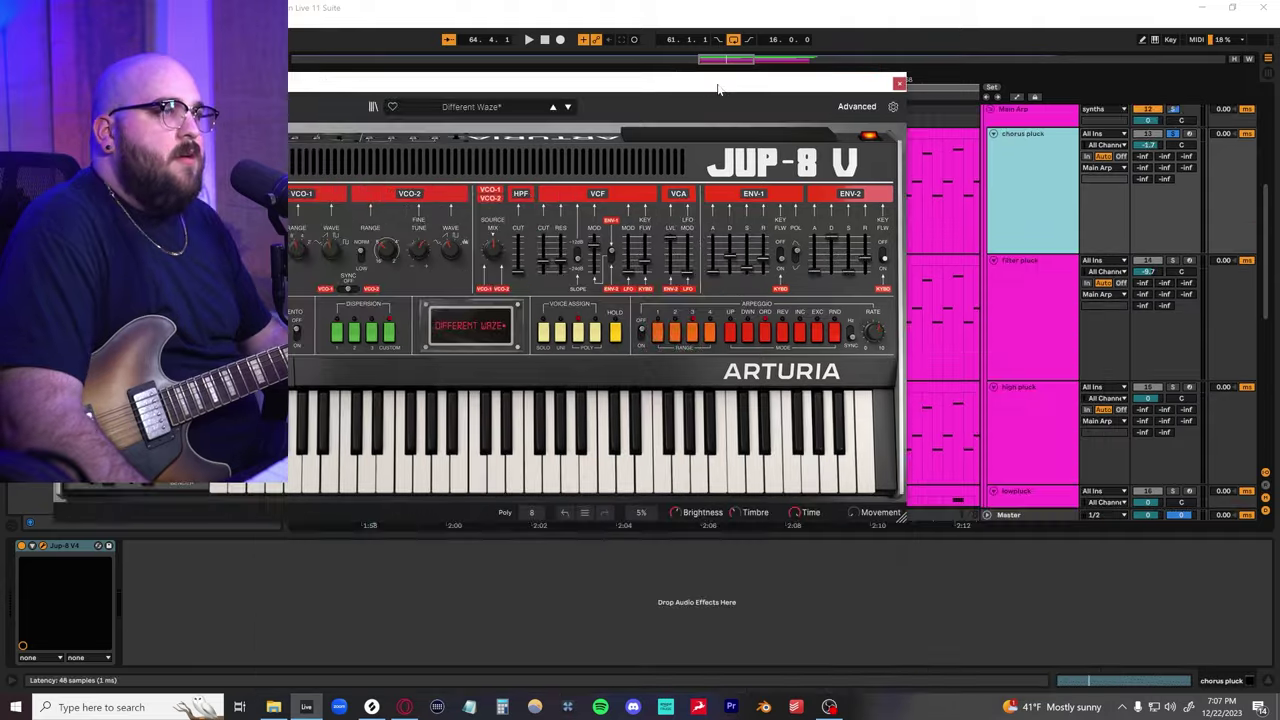
Examine the Different Waze preset on the chorus pluck's Jup-8 V4, play the soloed track and close the synth
{"action": "left_click_drag", "start_coordinate": [717, 88], "coordinate": [846, 278]}
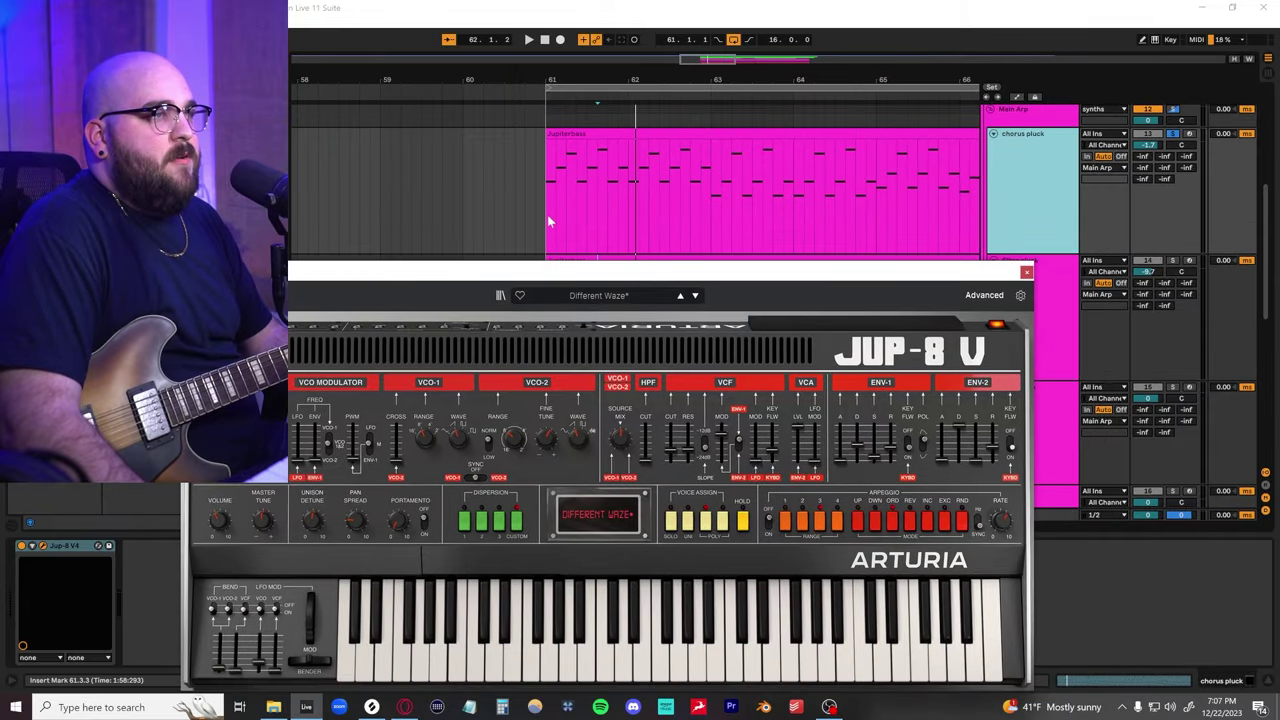
{"action": "key", "text": "space"}
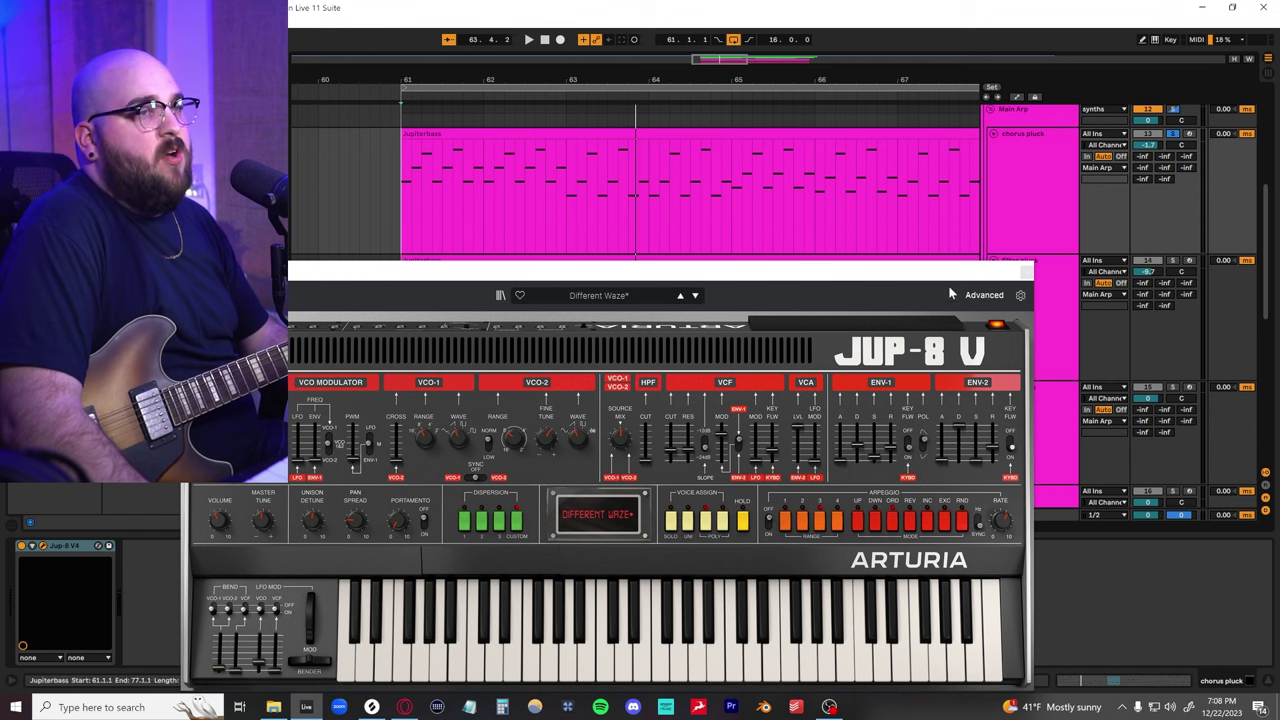
{"action": "left_click", "coordinate": [1031, 273]}
{"action": "left_click", "coordinate": [1019, 201]}
Hide the device view and solo the whole Main Arp group so all four pluck layers sound together
{"action": "scroll", "coordinate": [940, 254], "scroll_direction": "down", "scroll_amount": 3}
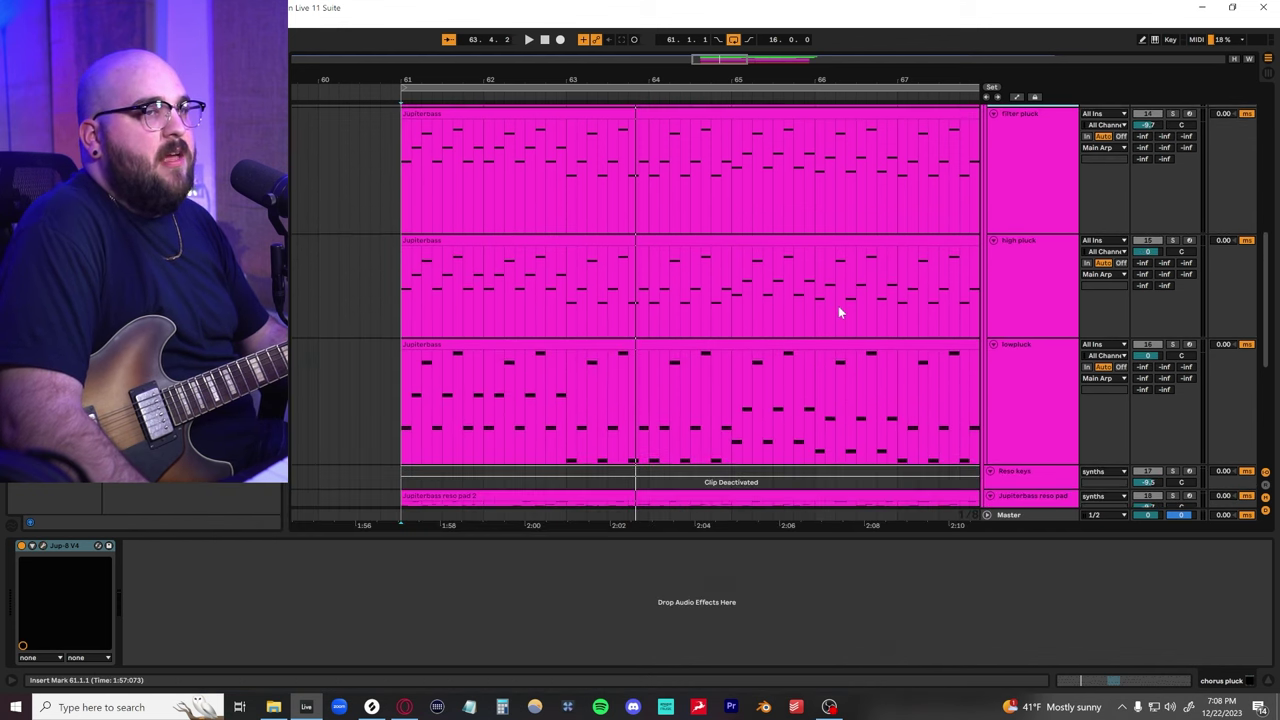
{"action": "scroll", "coordinate": [839, 311], "scroll_direction": "up", "scroll_amount": 2}
{"action": "key", "text": "ctrl+alt+l"}
{"action": "left_click", "coordinate": [1041, 550]}
{"action": "scroll", "coordinate": [1020, 524], "scroll_direction": "up", "scroll_amount": 2}
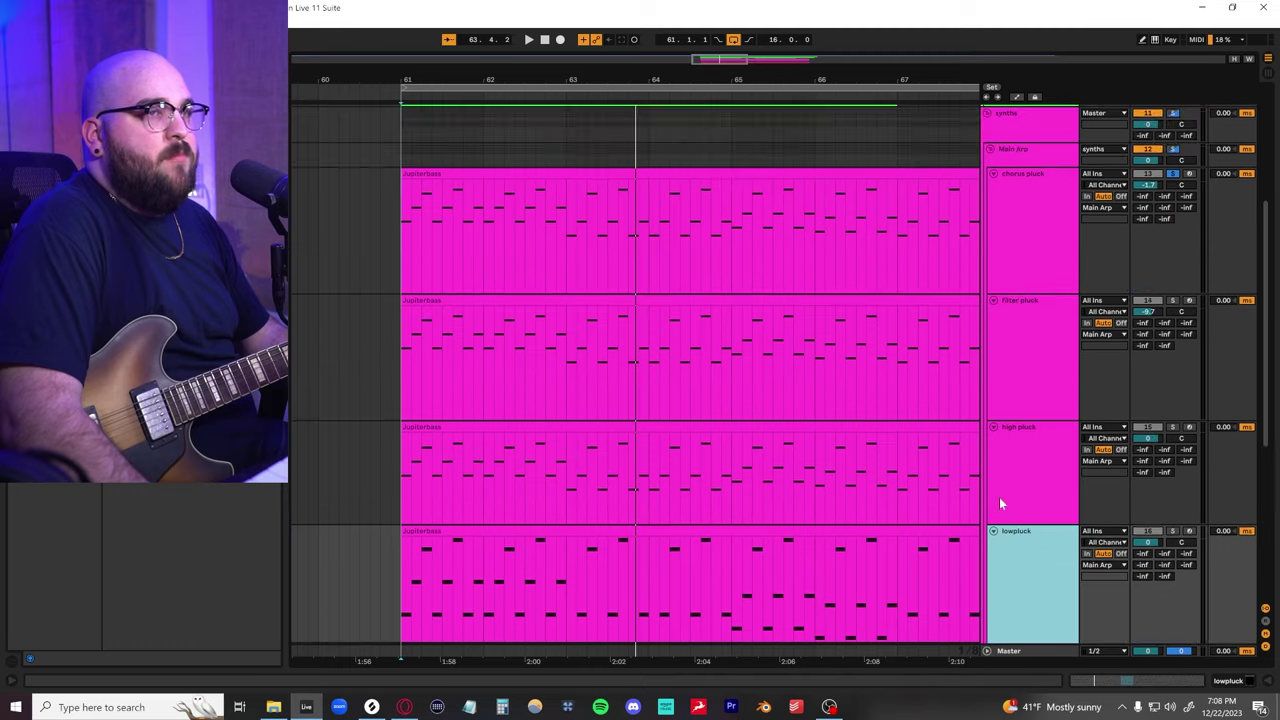
{"action": "left_click", "coordinate": [1173, 149]}
Play the Main Arp group from just before bar 61, toggling individual pluck layers to compare the blend
{"action": "scroll", "coordinate": [811, 200], "scroll_direction": "down", "scroll_amount": 1}
{"action": "left_click_drag", "start_coordinate": [338, 200], "coordinate": [908, 205]}
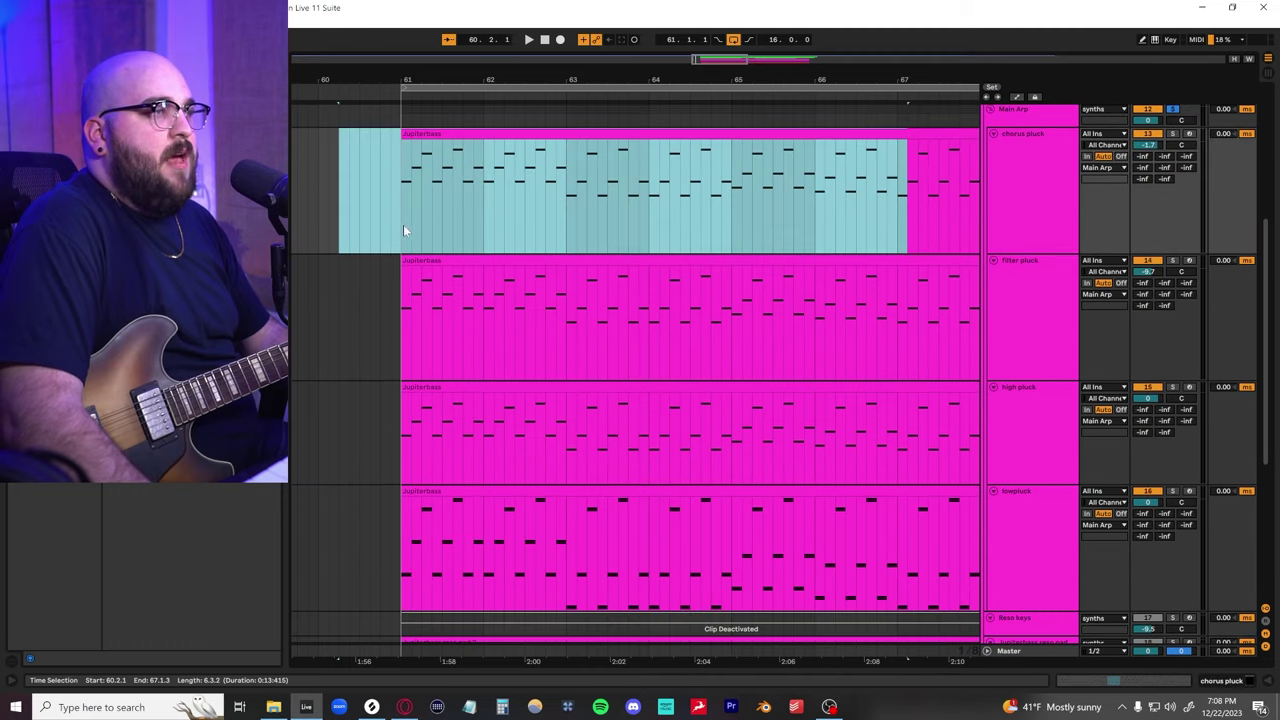
{"action": "left_click", "coordinate": [396, 223]}
{"action": "scroll", "coordinate": [406, 231], "scroll_direction": "up", "scroll_amount": 3}
{"action": "key", "text": "space"}
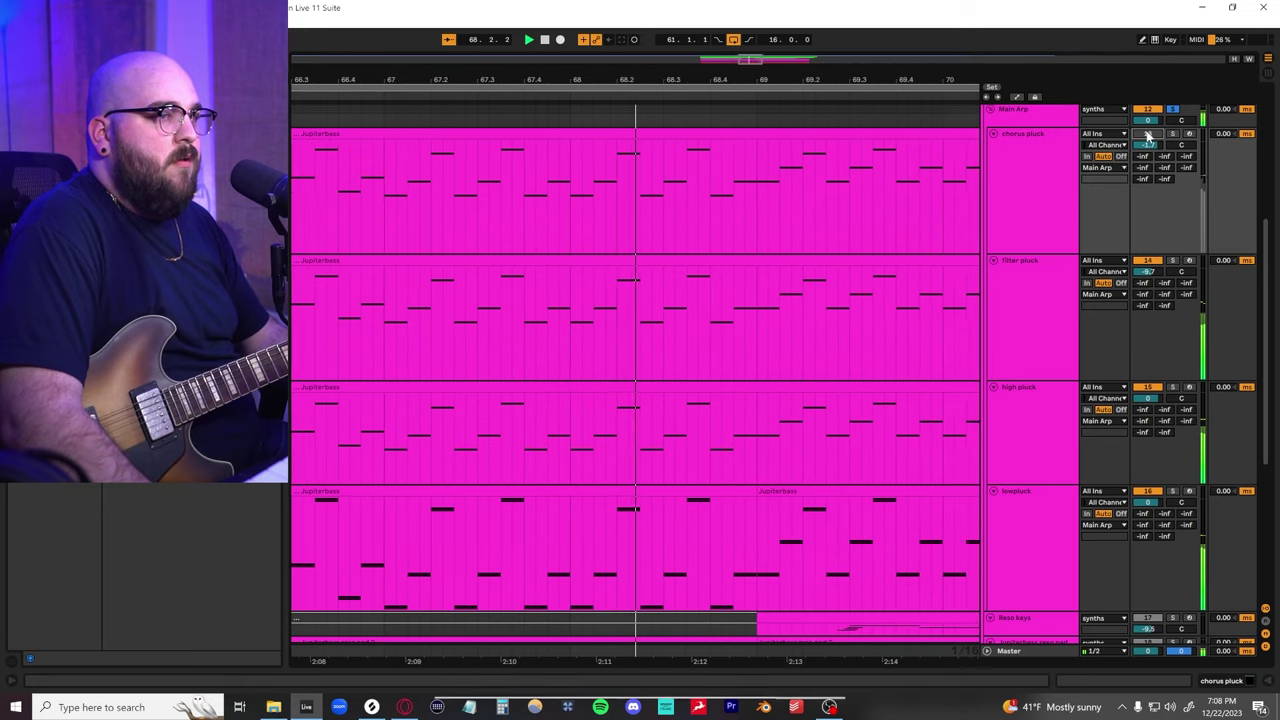
{"action": "left_click", "coordinate": [1148, 491]}
{"action": "key", "text": "space"}
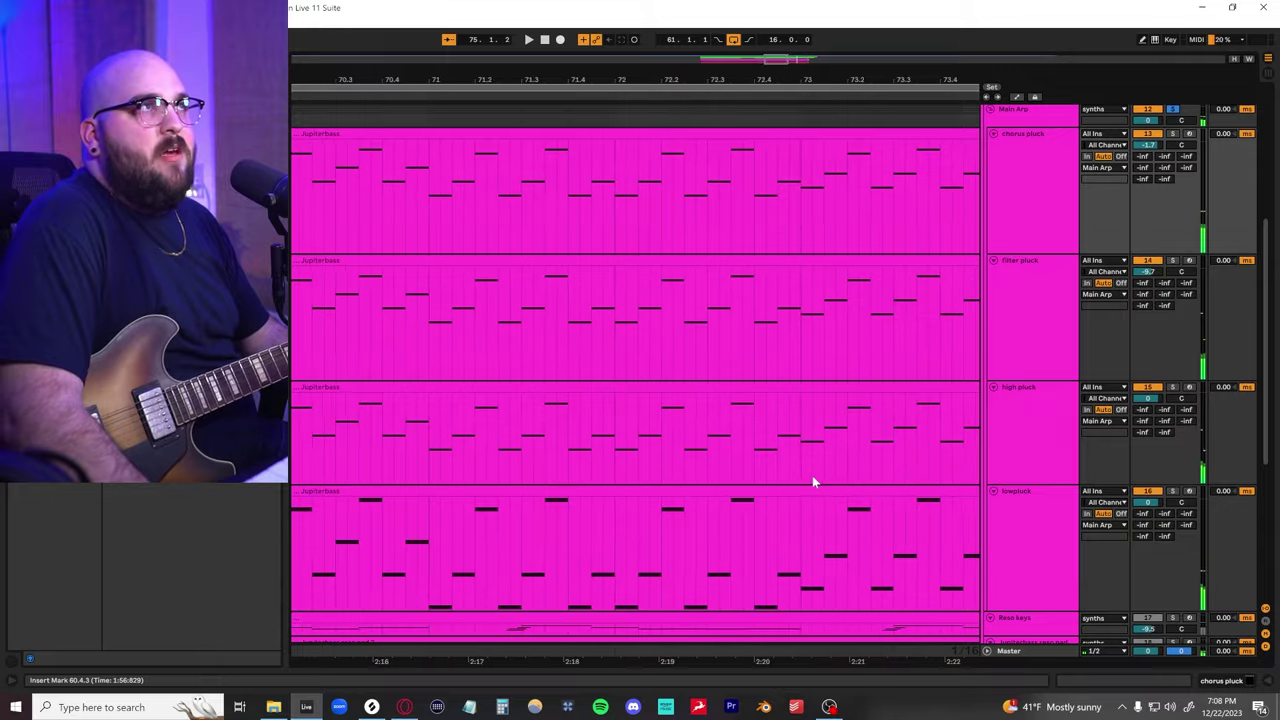
Open the Distinct V2 distortion on the Main Arp group, examine its settings beside EQ Eight and close it
{"action": "scroll", "coordinate": [832, 477], "scroll_direction": "down", "scroll_amount": 3}
{"action": "scroll", "coordinate": [691, 427], "scroll_direction": "left", "scroll_amount": 3}
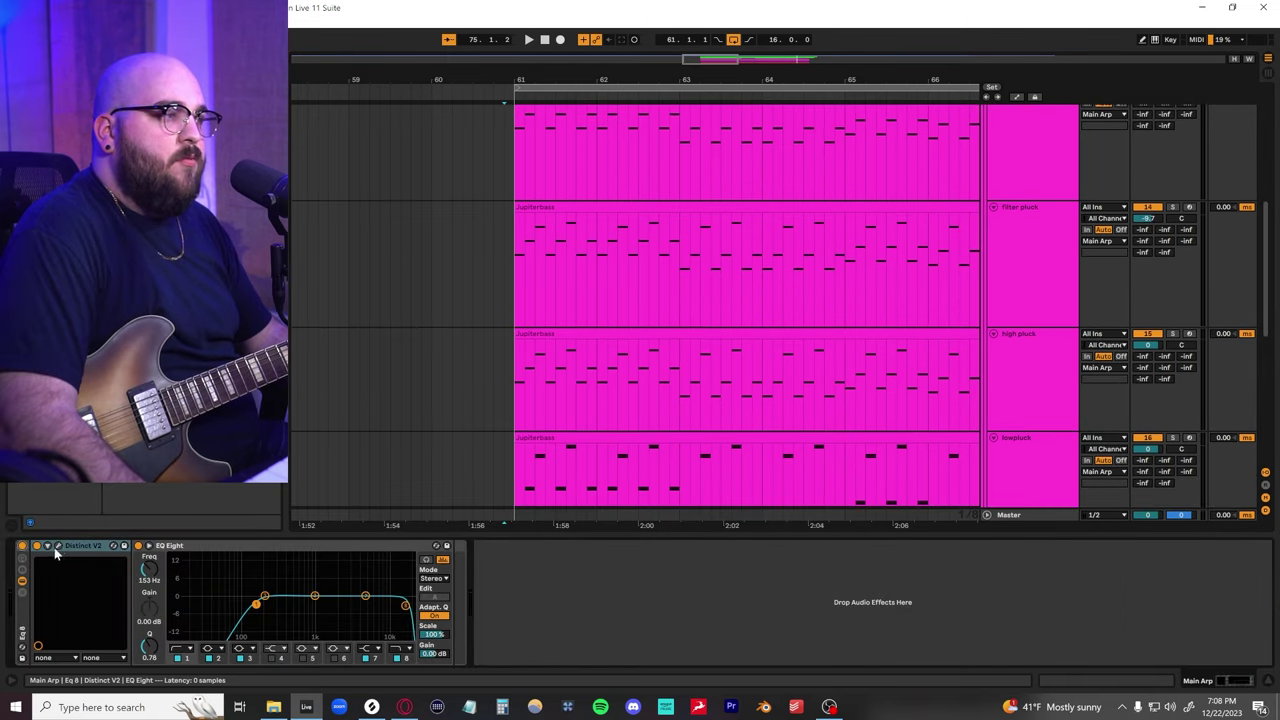
{"action": "left_click", "coordinate": [57, 546]}
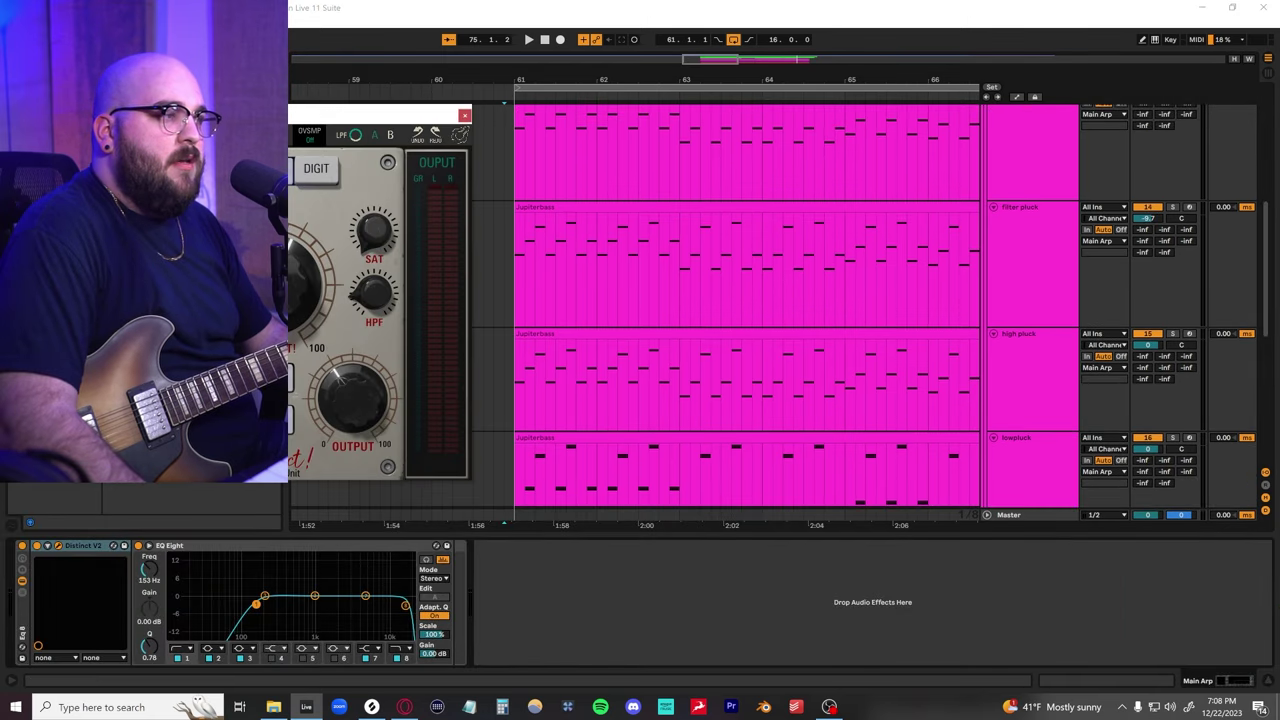
{"action": "left_click_drag", "start_coordinate": [308, 116], "coordinate": [805, 270]}
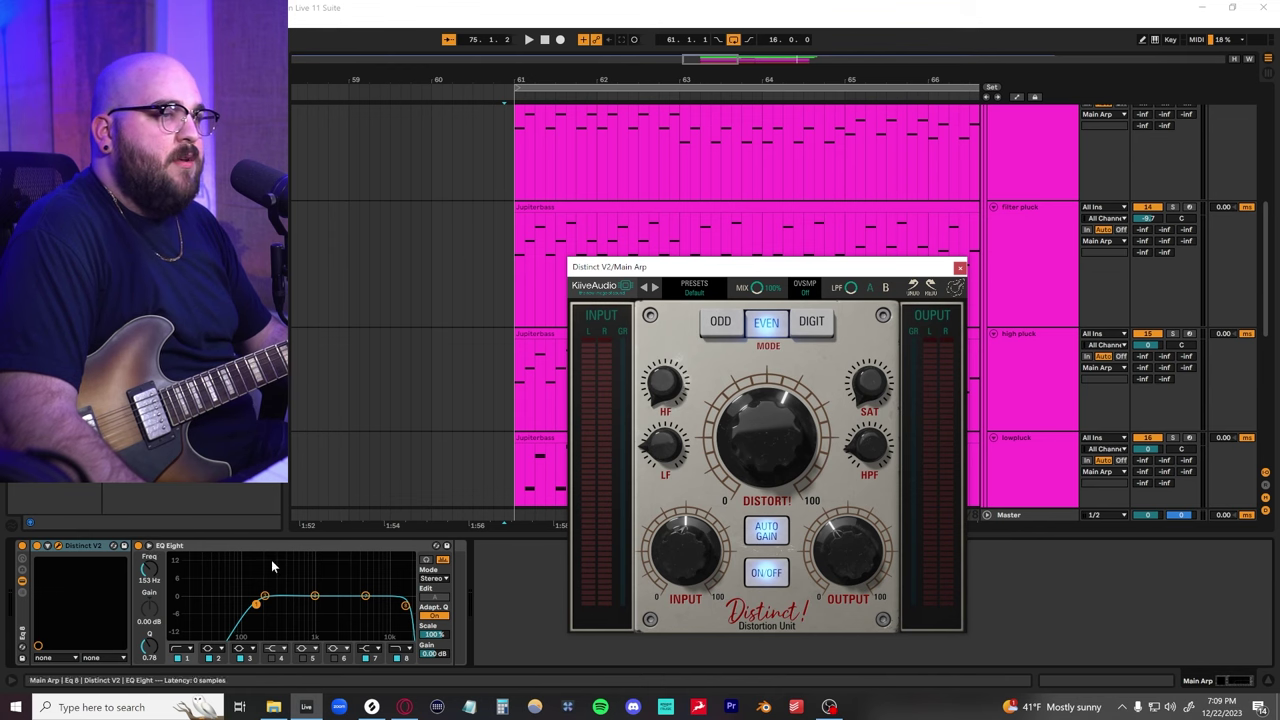
{"action": "left_click", "coordinate": [959, 268]}
Play the Main Arp group through its EQ Eight, hide the device view and stop playback
{"action": "key", "text": "space"}
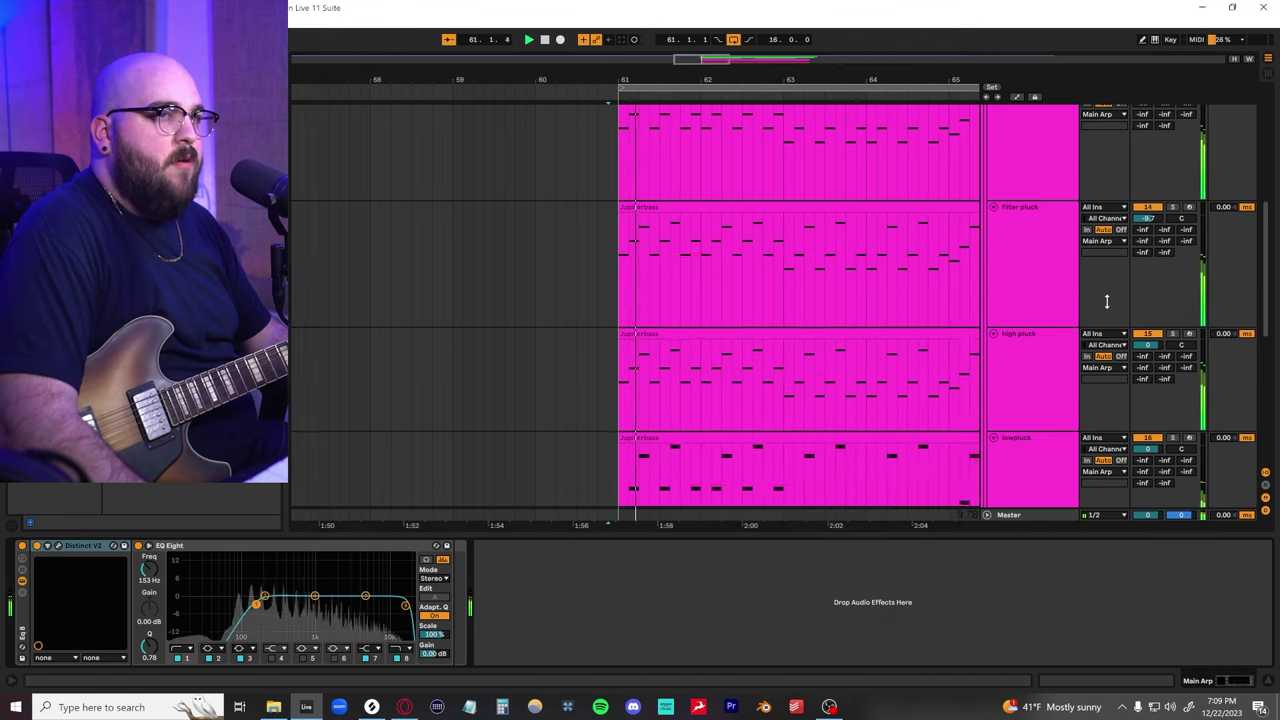
{"action": "scroll", "coordinate": [1103, 303], "scroll_direction": "up", "scroll_amount": 1}
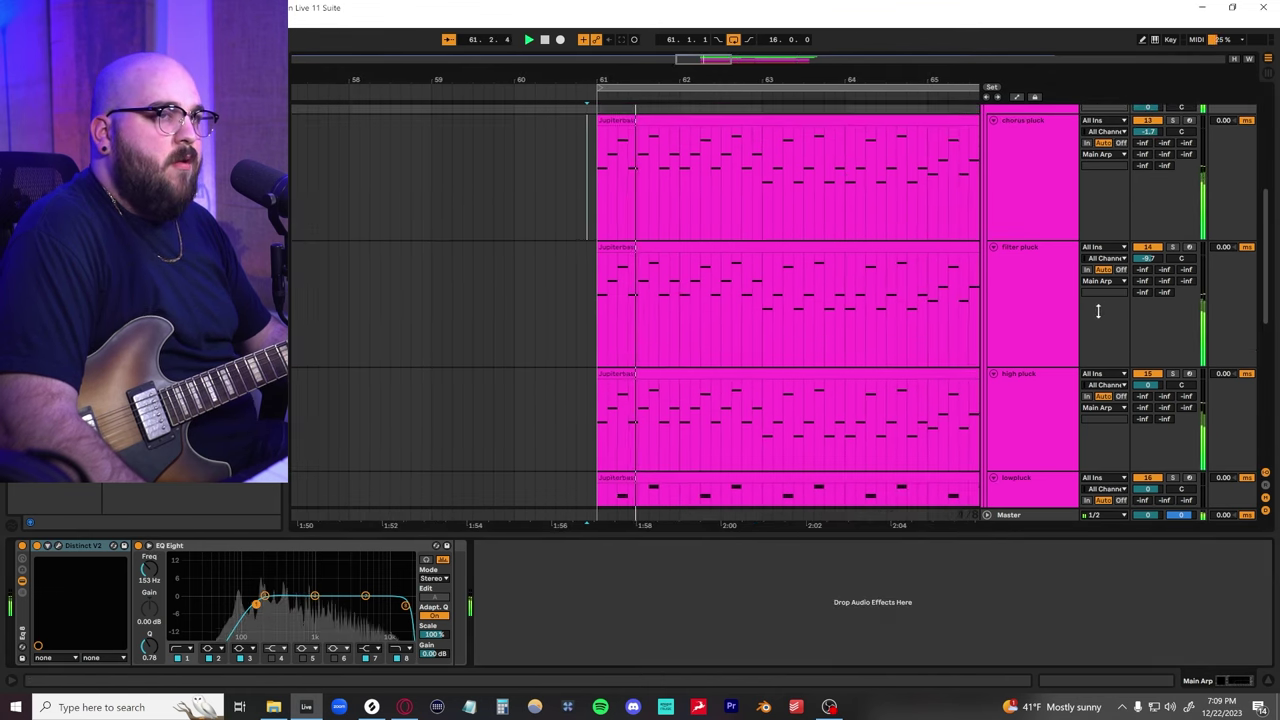
{"action": "left_click", "coordinate": [1271, 682]}
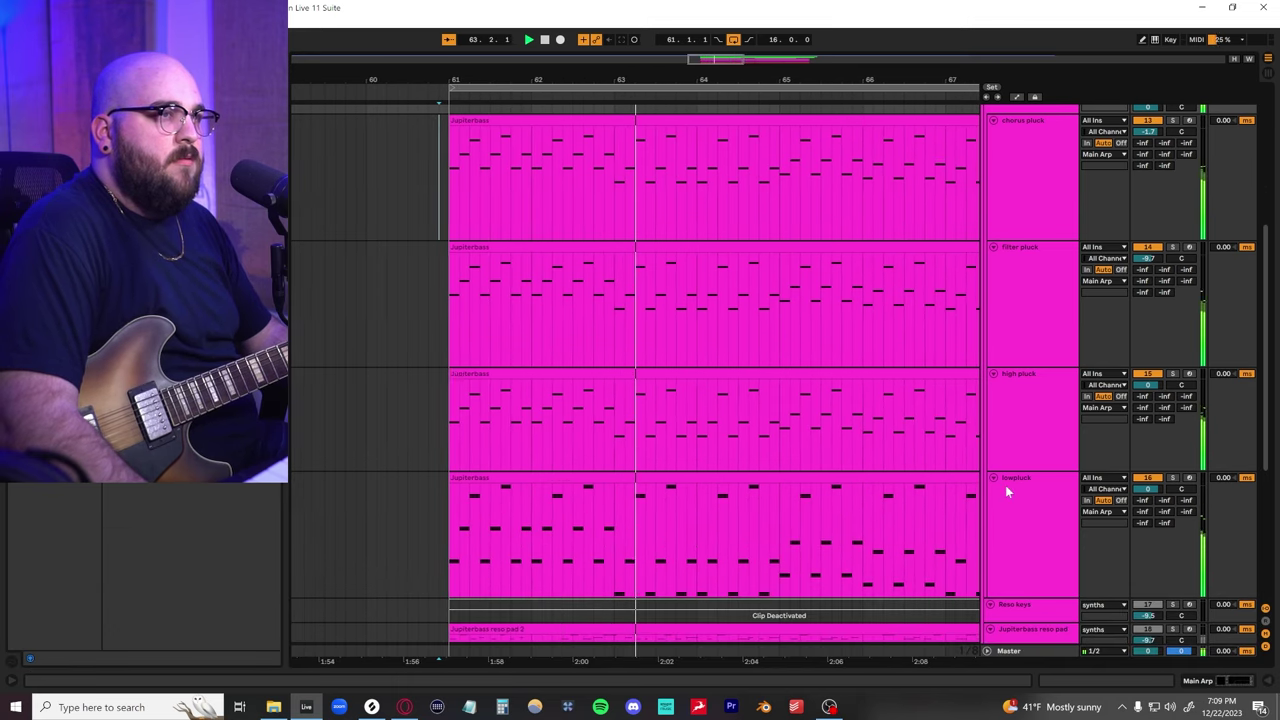
{"action": "scroll", "coordinate": [1005, 485], "scroll_direction": "up", "scroll_amount": 1}
{"action": "key", "text": "space"}
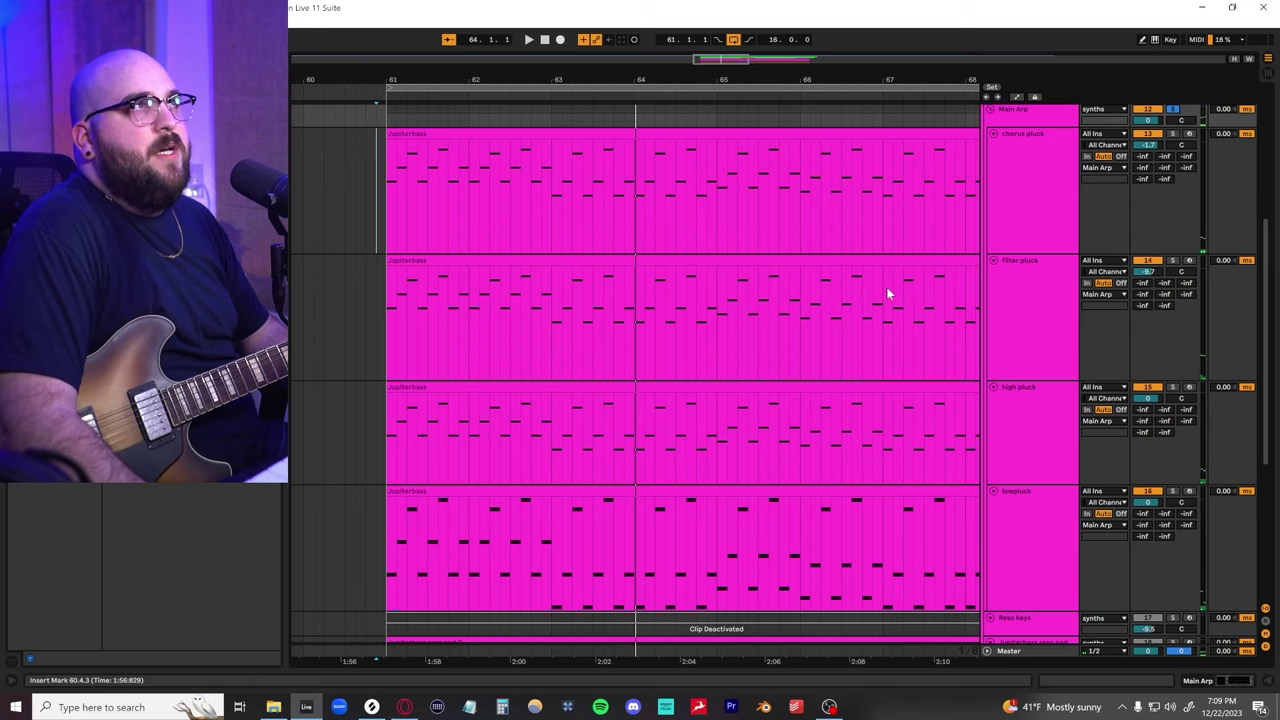
Show the Jupiterbass reso pad clip enlarged from bar 61 and solo its track
{"action": "scroll", "coordinate": [910, 260], "scroll_direction": "up", "scroll_amount": 2}
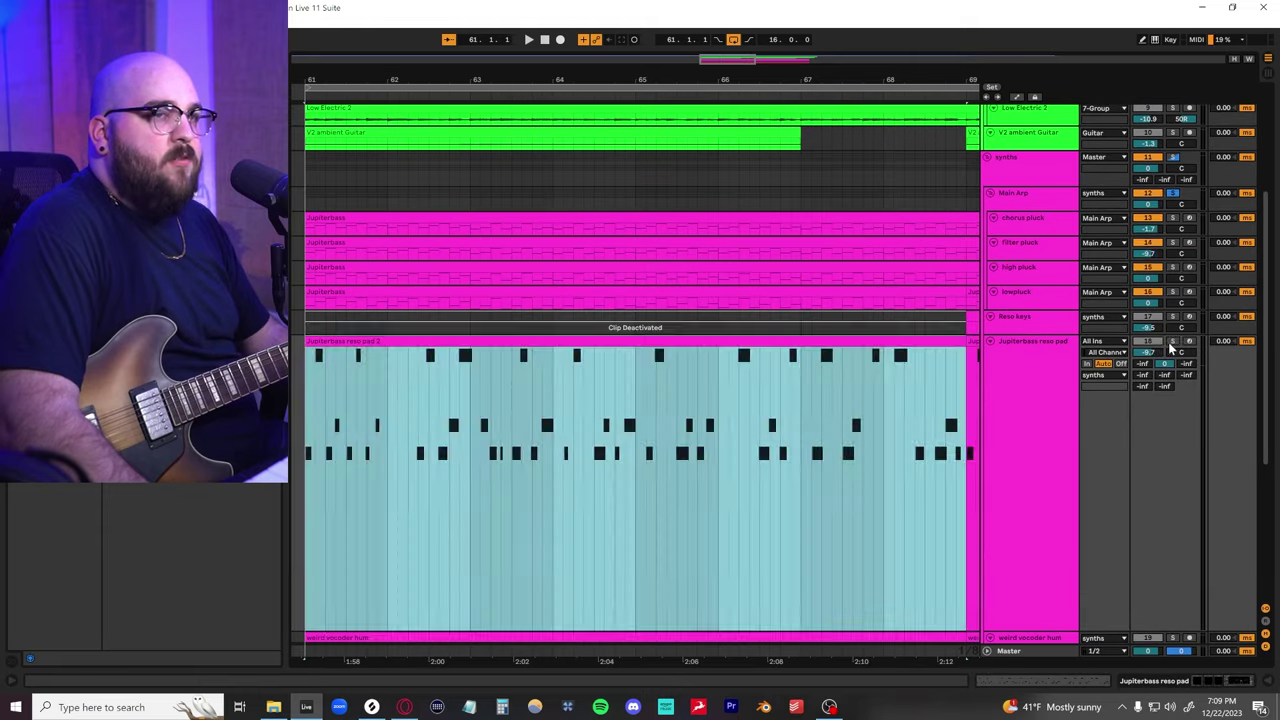
{"action": "left_click", "coordinate": [1172, 342]}
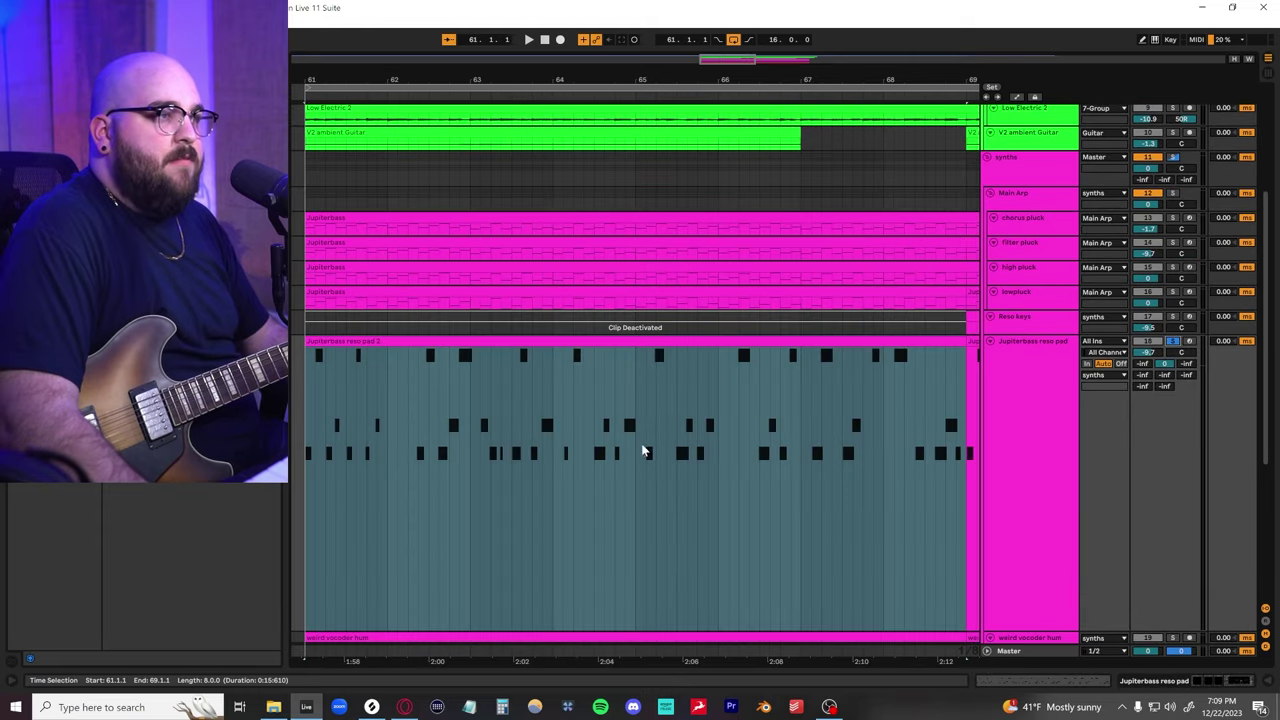
Play the soloed Jupiterbass reso pad from bar 61
{"action": "left_click", "coordinate": [306, 479]}
{"action": "scroll", "coordinate": [306, 479], "scroll_direction": "up", "scroll_amount": 2}
{"action": "scroll", "coordinate": [306, 479], "scroll_direction": "down", "scroll_amount": 2}
{"action": "key", "text": "space"}
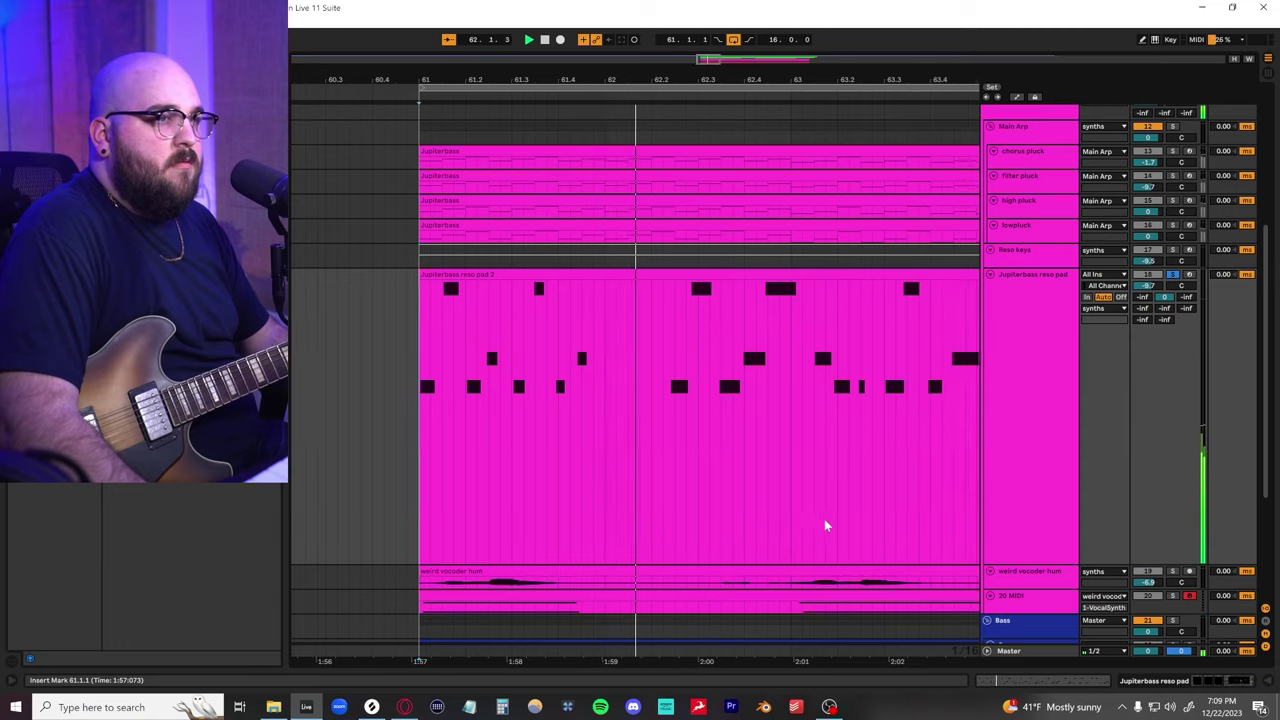
Open Kontakt 7 from the Jupiterbass reso pad's device chain, play the dry 40 PWO Piano patch and close it
{"action": "left_click", "coordinate": [1061, 508]}
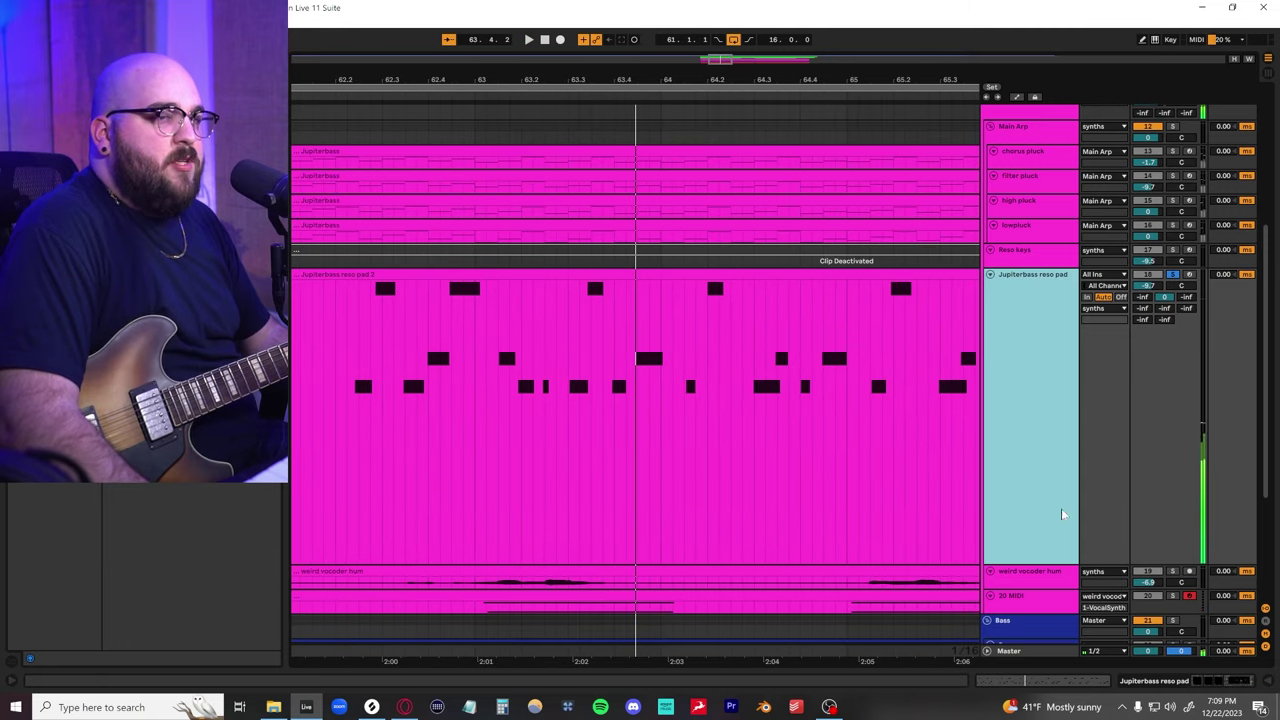
{"action": "left_click", "coordinate": [1270, 674]}
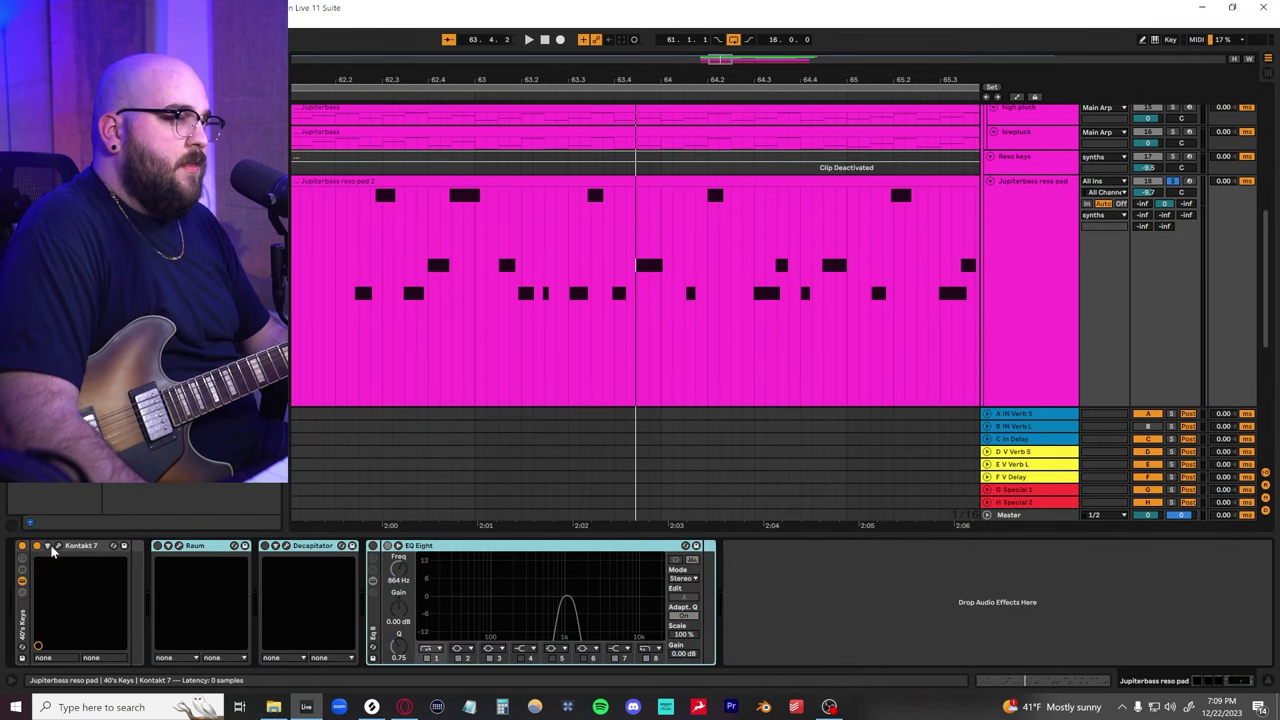
{"action": "left_click", "coordinate": [56, 546]}
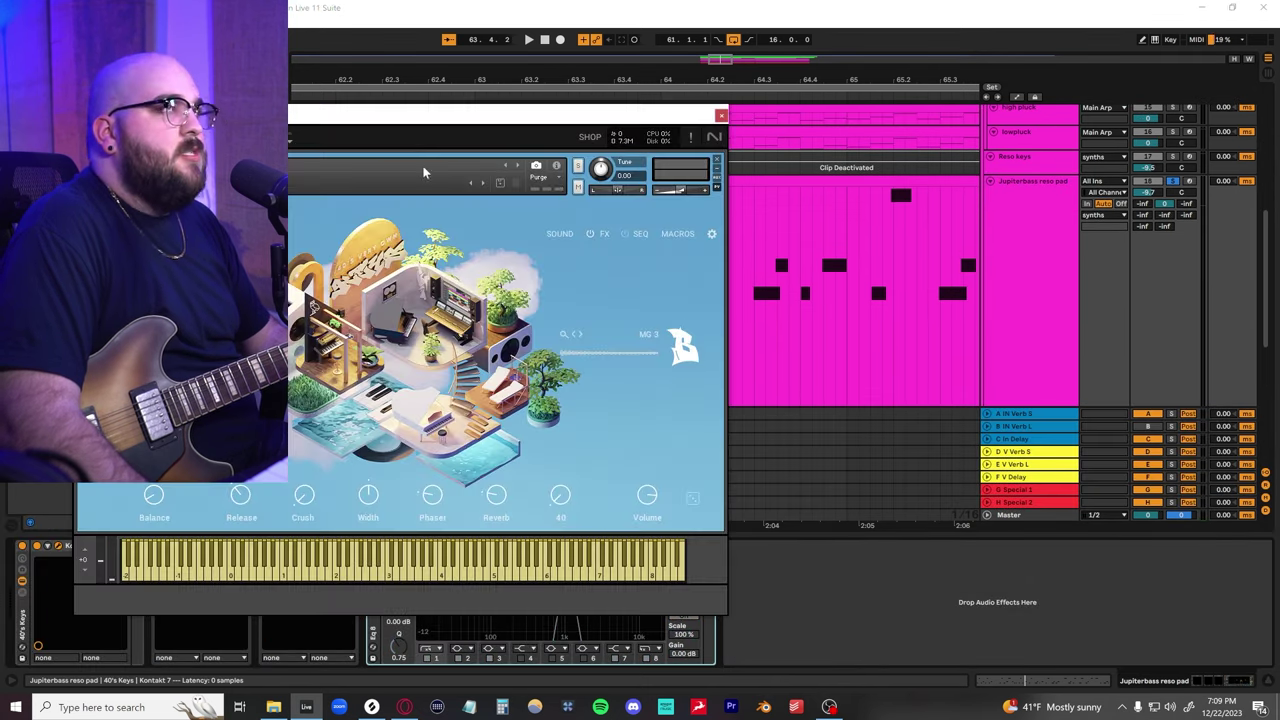
{"action": "left_click_drag", "start_coordinate": [347, 121], "coordinate": [804, 169]}
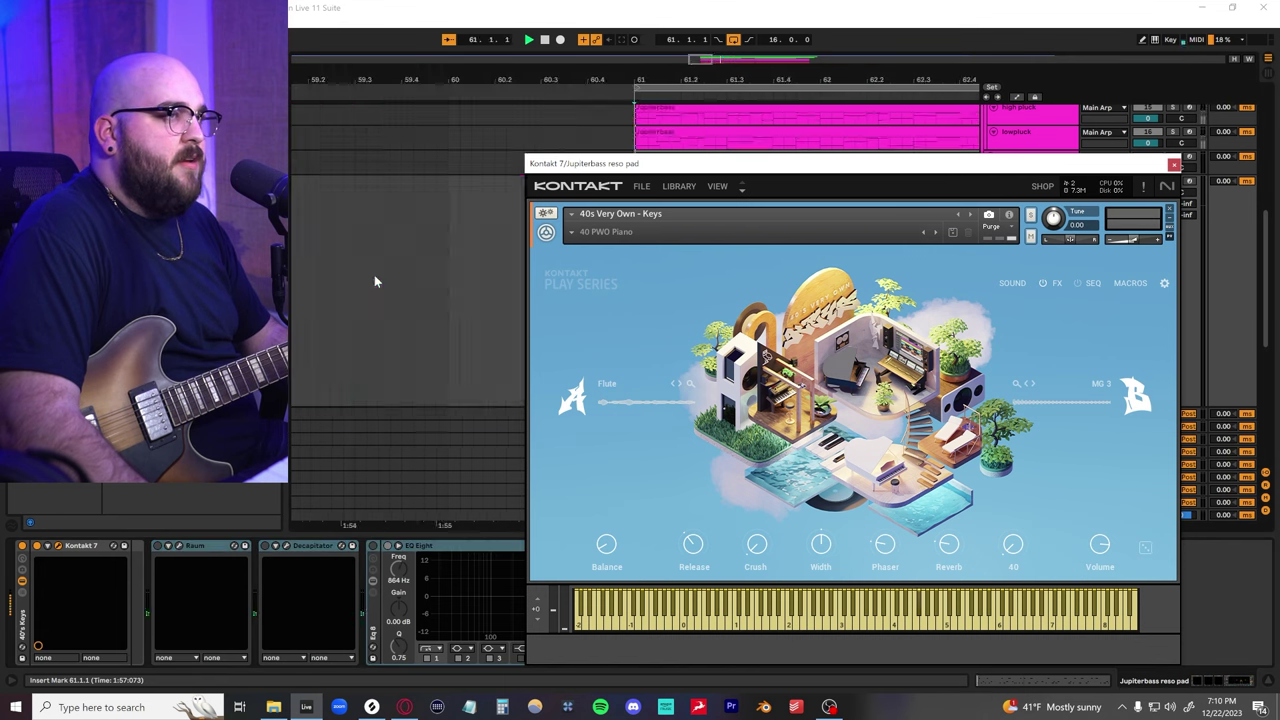
{"action": "left_click_drag", "start_coordinate": [892, 164], "coordinate": [762, 337]}
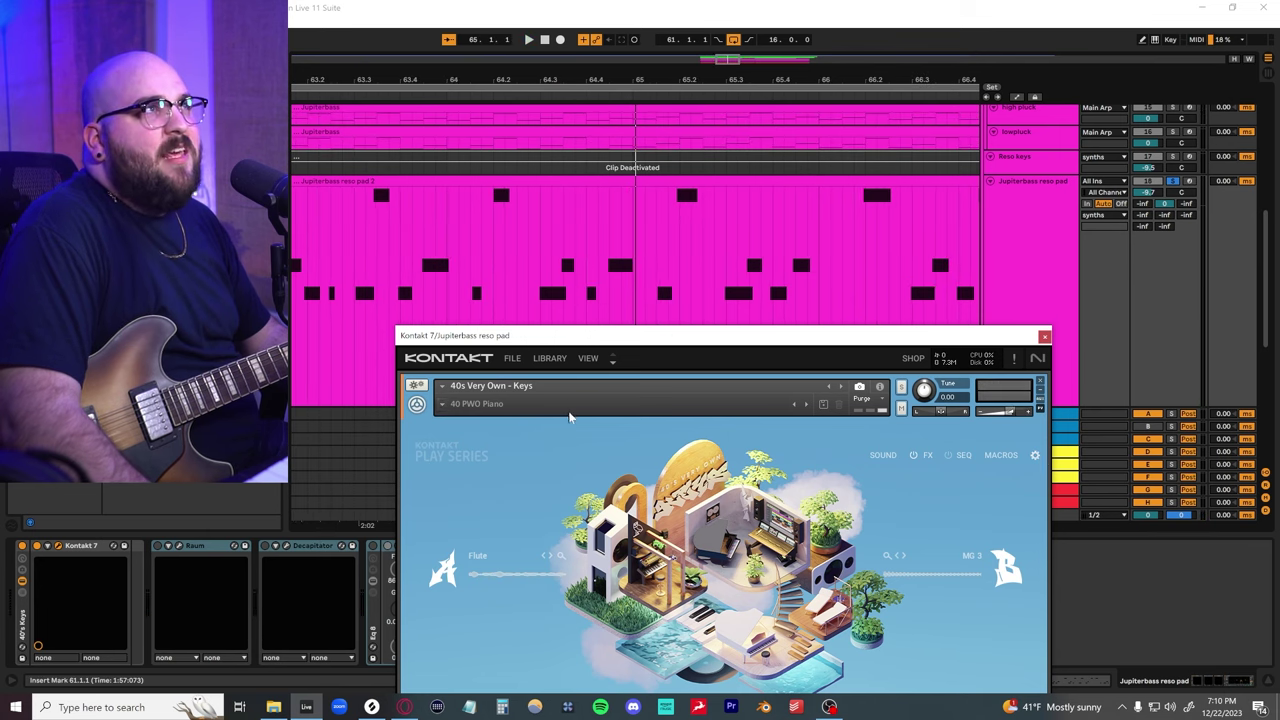
{"action": "left_click", "coordinate": [1044, 336]}
Enable and open Raum and Decapitator on the reso pad, play the part through them and close both plug-in windows
{"action": "left_click", "coordinate": [178, 551]}
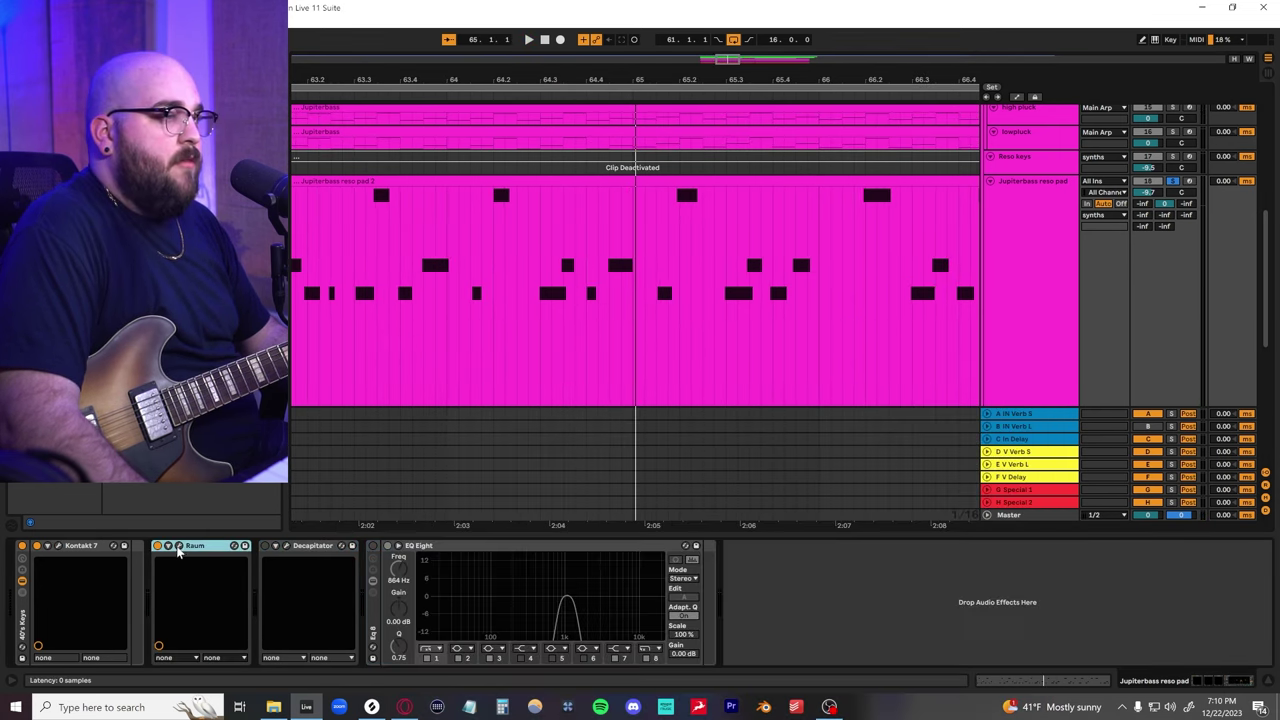
{"action": "left_click_drag", "start_coordinate": [642, 308], "coordinate": [934, 279]}
{"action": "key", "text": "space"}
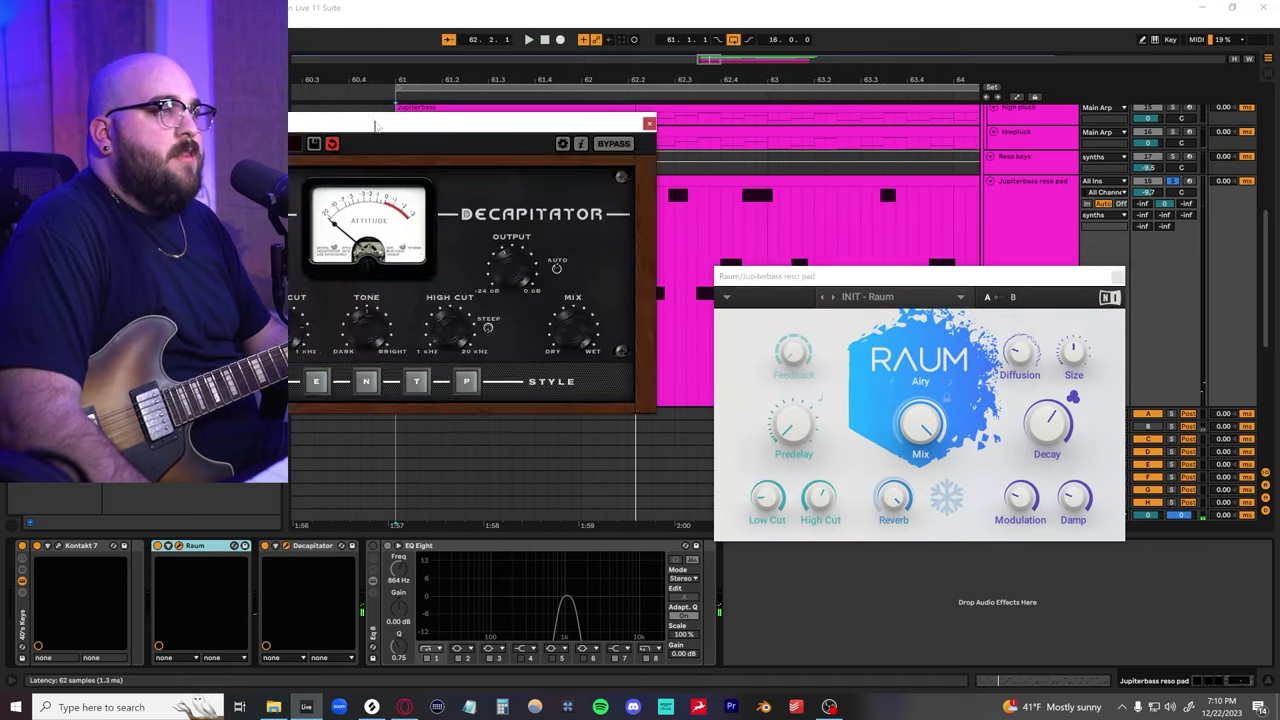
{"action": "left_click_drag", "start_coordinate": [376, 125], "coordinate": [528, 362]}
{"action": "left_click_drag", "start_coordinate": [806, 281], "coordinate": [946, 178]}
{"action": "left_click_drag", "start_coordinate": [627, 373], "coordinate": [648, 378]}
{"action": "key", "text": "space"}
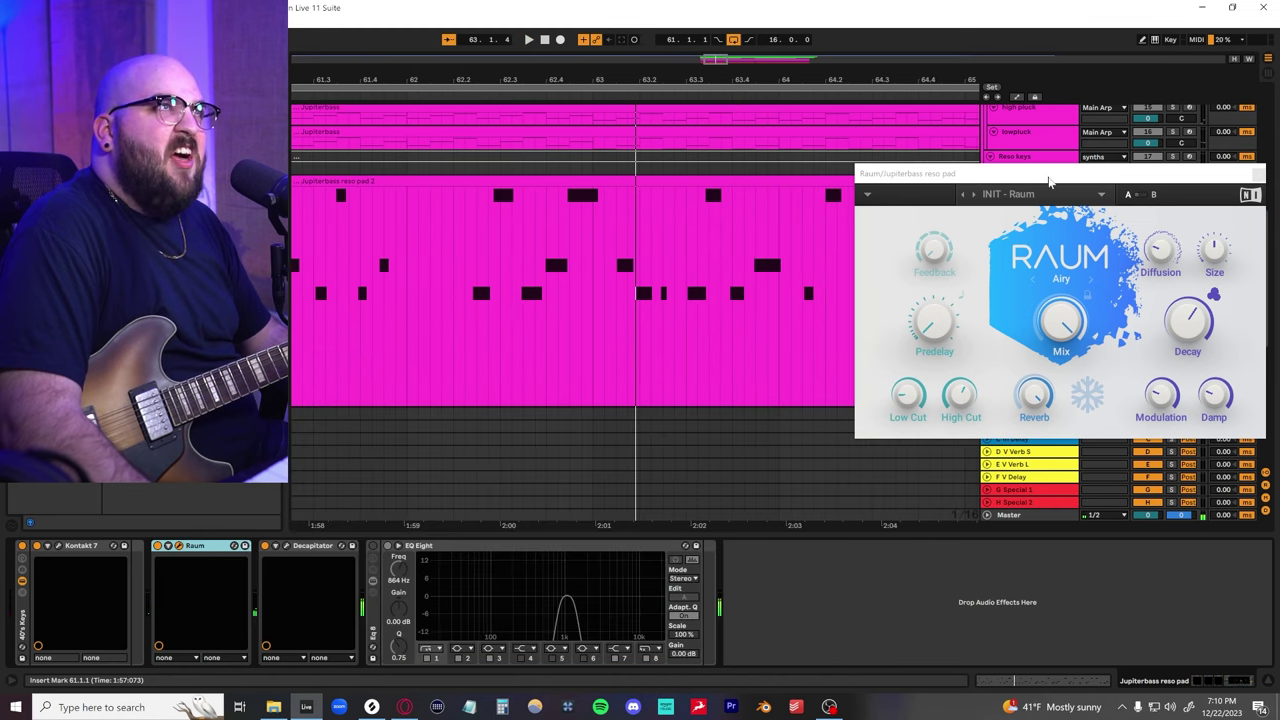
{"action": "left_click_drag", "start_coordinate": [1050, 181], "coordinate": [838, 196]}
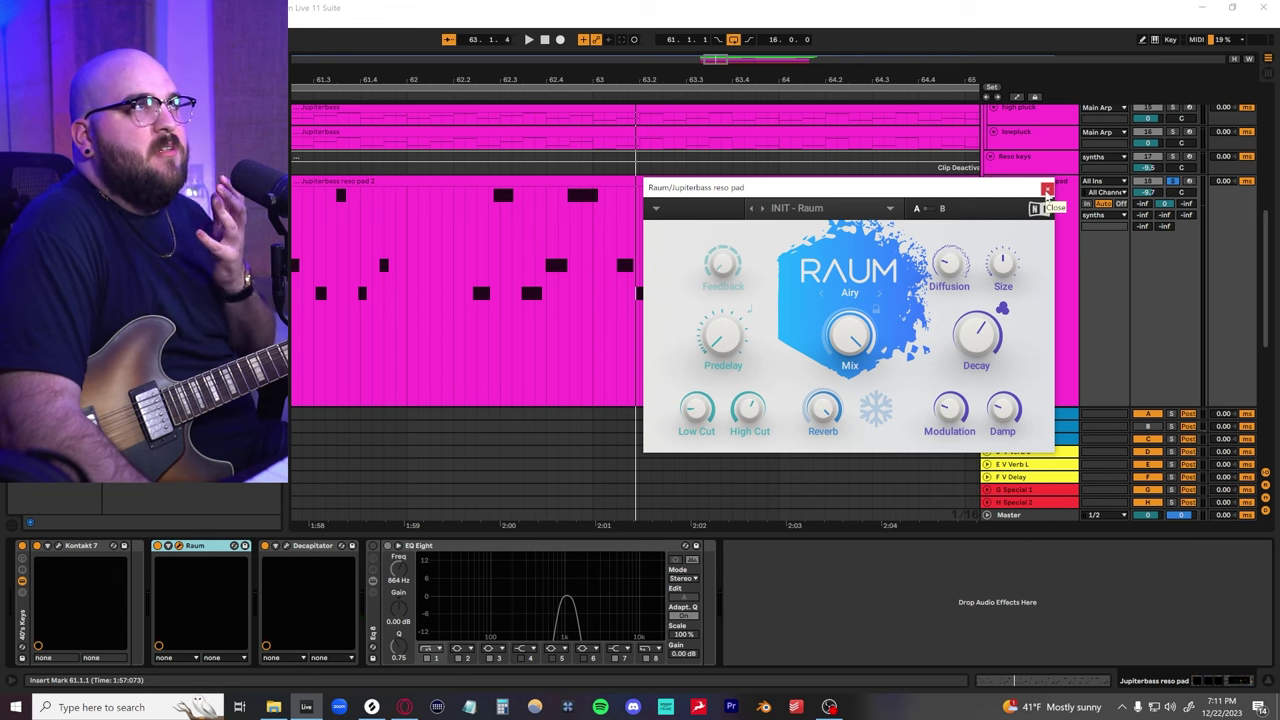
{"action": "left_click", "coordinate": [1047, 190]}
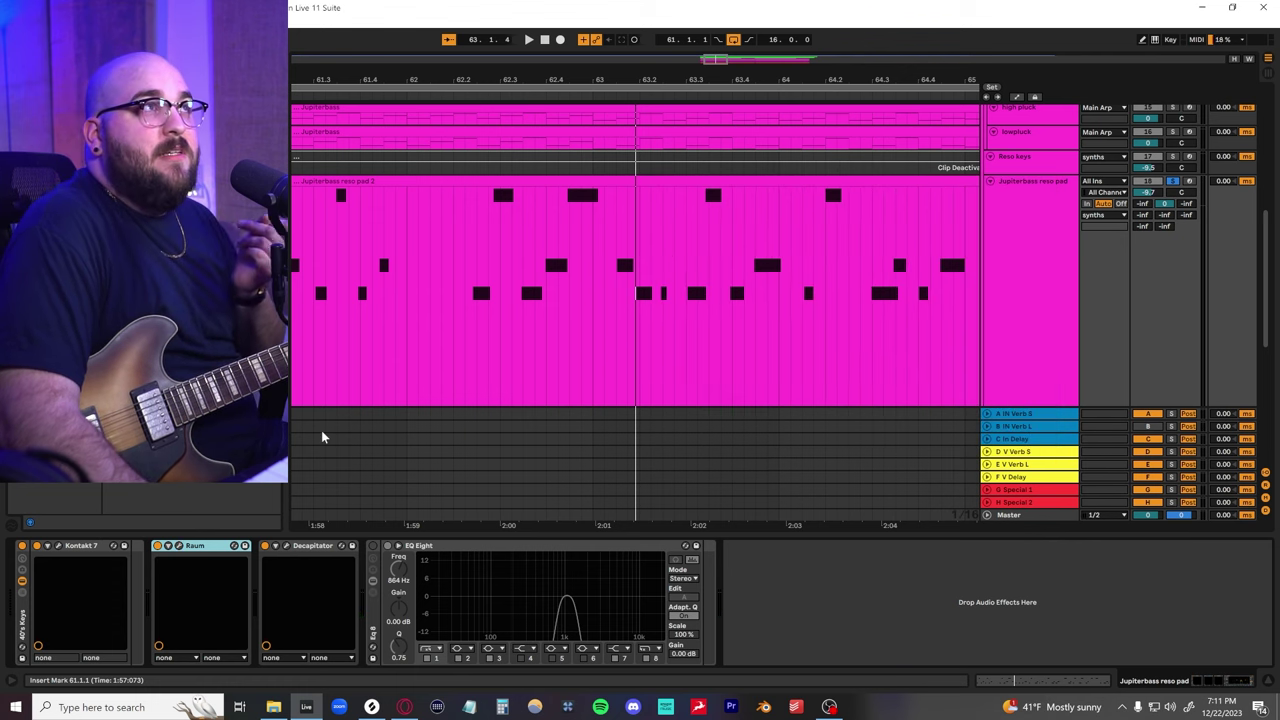
Switch on the reso pad's EQ Eight rack and play the pad through it from bar 61
{"action": "left_click", "coordinate": [372, 546]}
{"action": "left_click", "coordinate": [440, 547]}
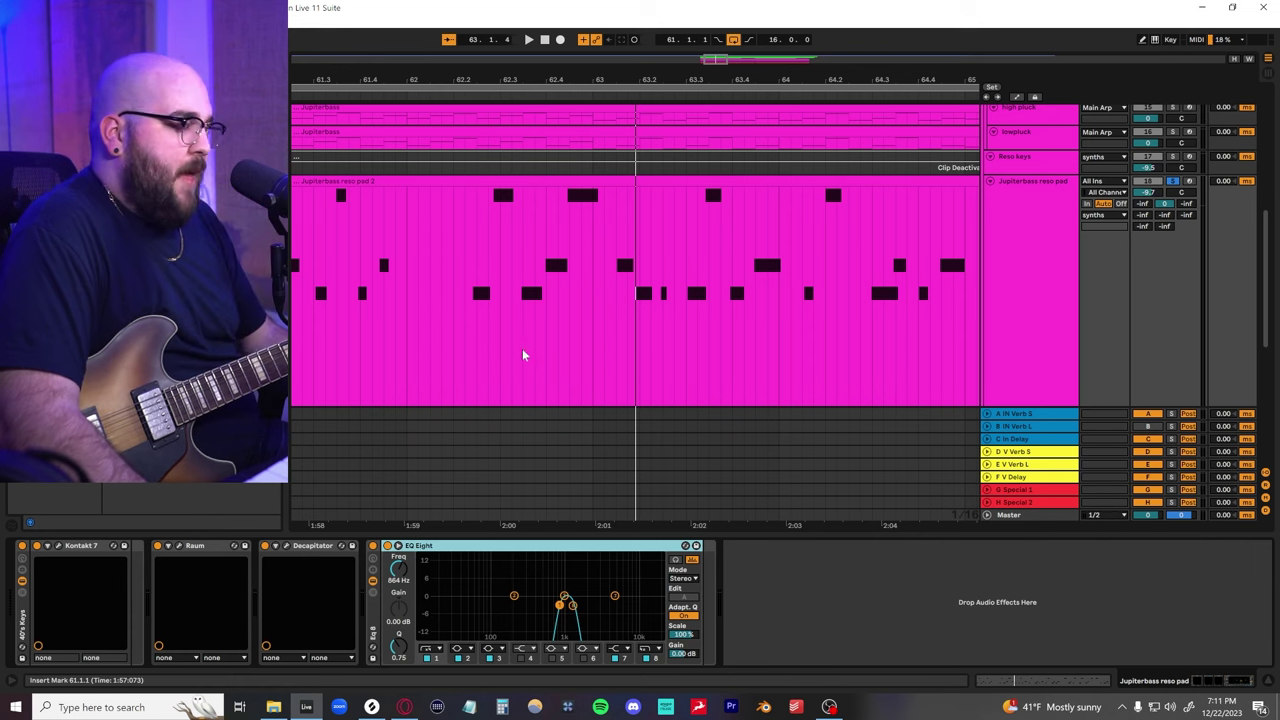
{"action": "key", "text": "space"}
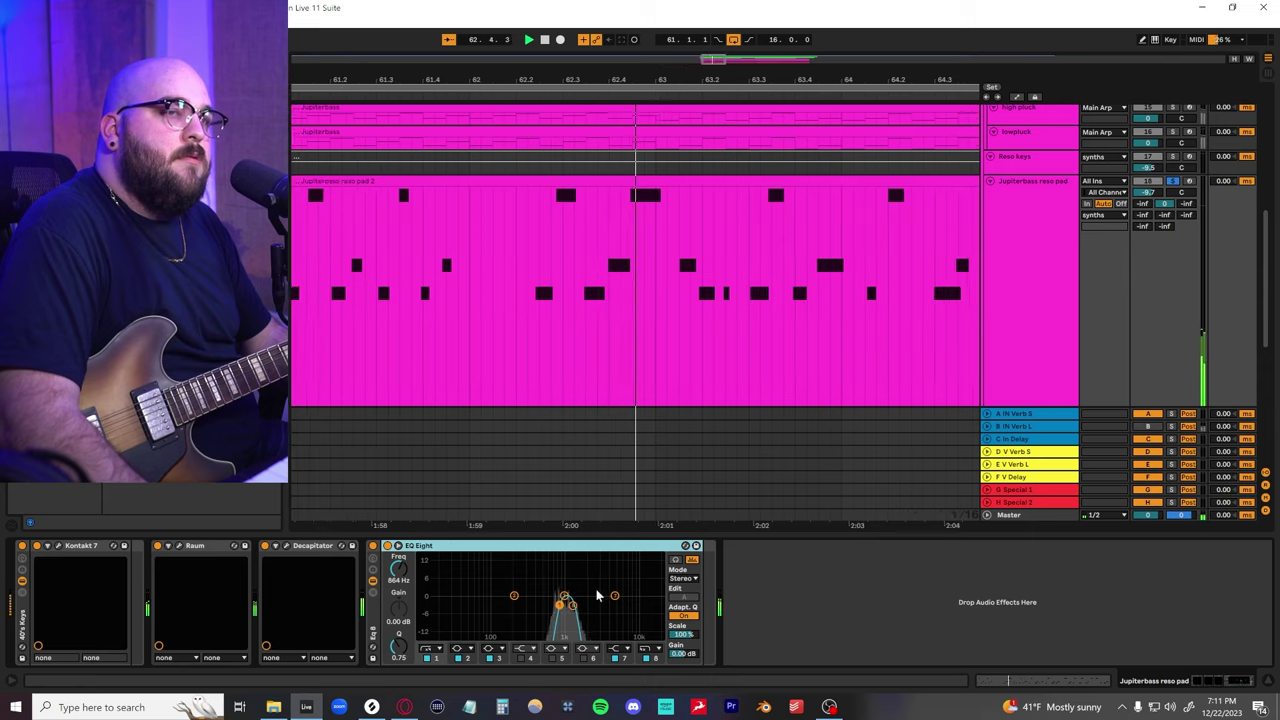
Open Raum on the B IN Verb L return, play the reso pad through it and close the plug-in
{"action": "left_click", "coordinate": [1056, 430]}
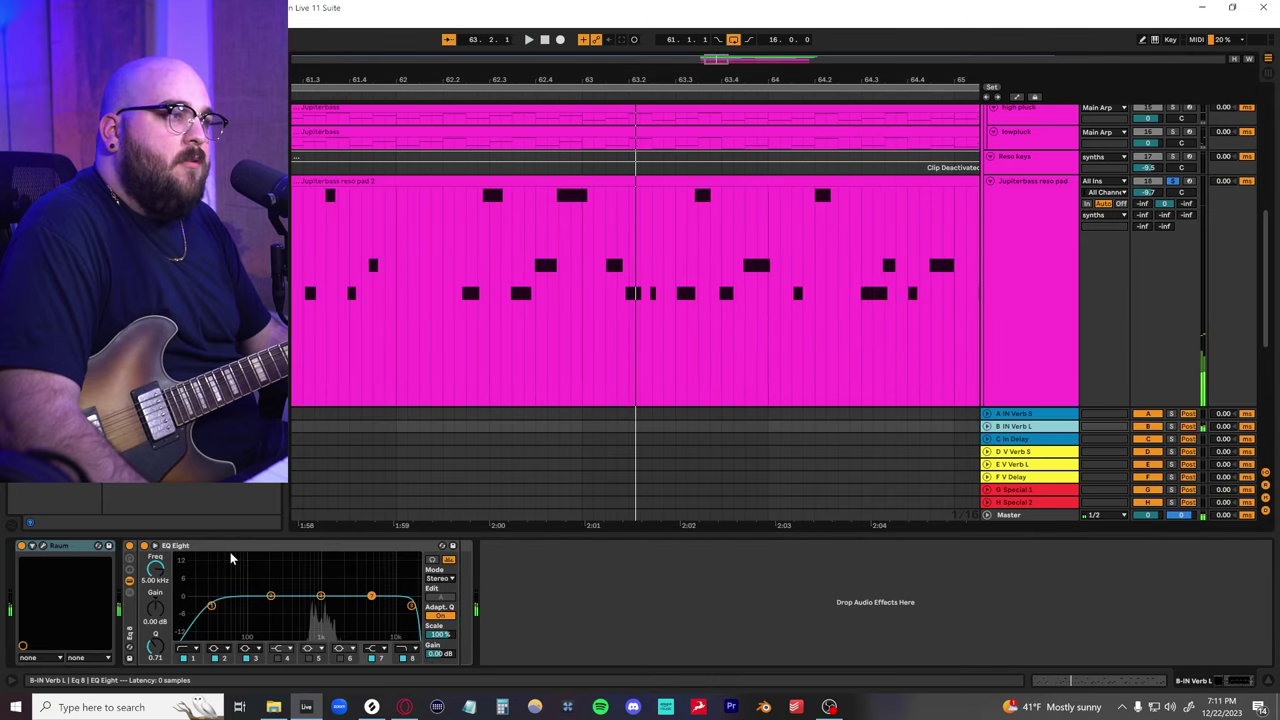
{"action": "left_click_drag", "start_coordinate": [723, 190], "coordinate": [980, 418]}
{"action": "key", "text": "space"}
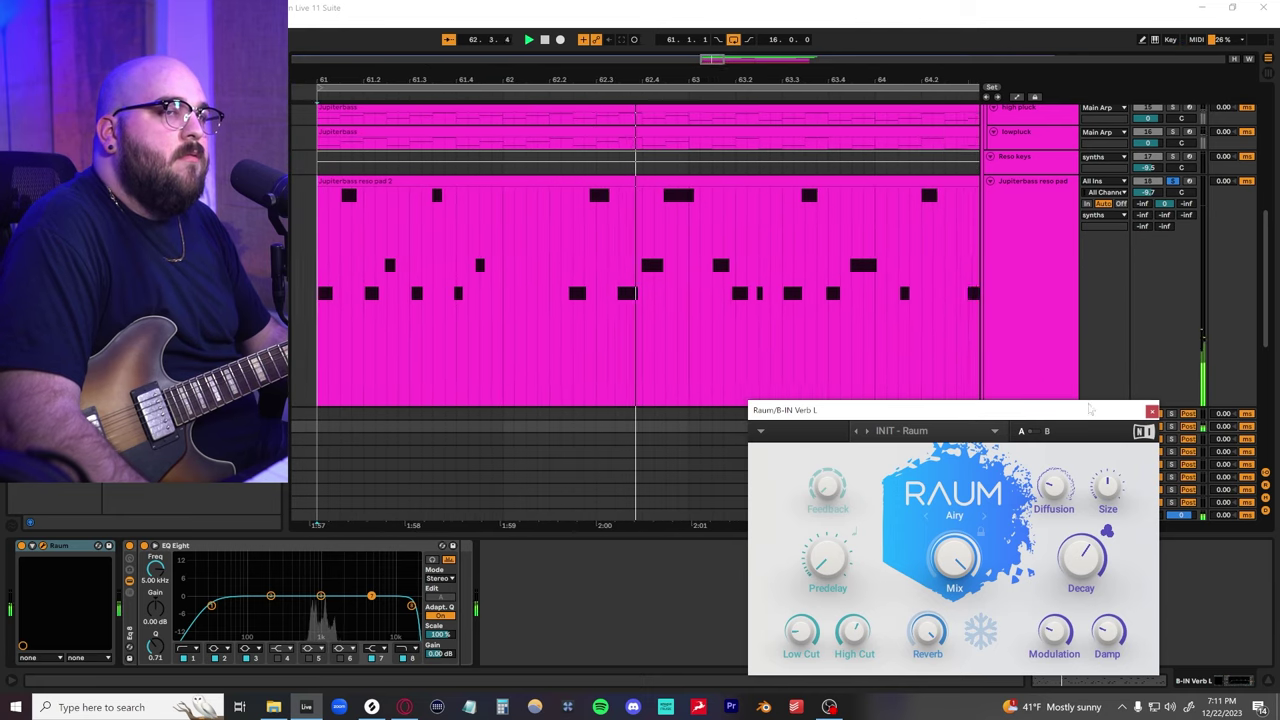
{"action": "left_click", "coordinate": [1152, 411]}
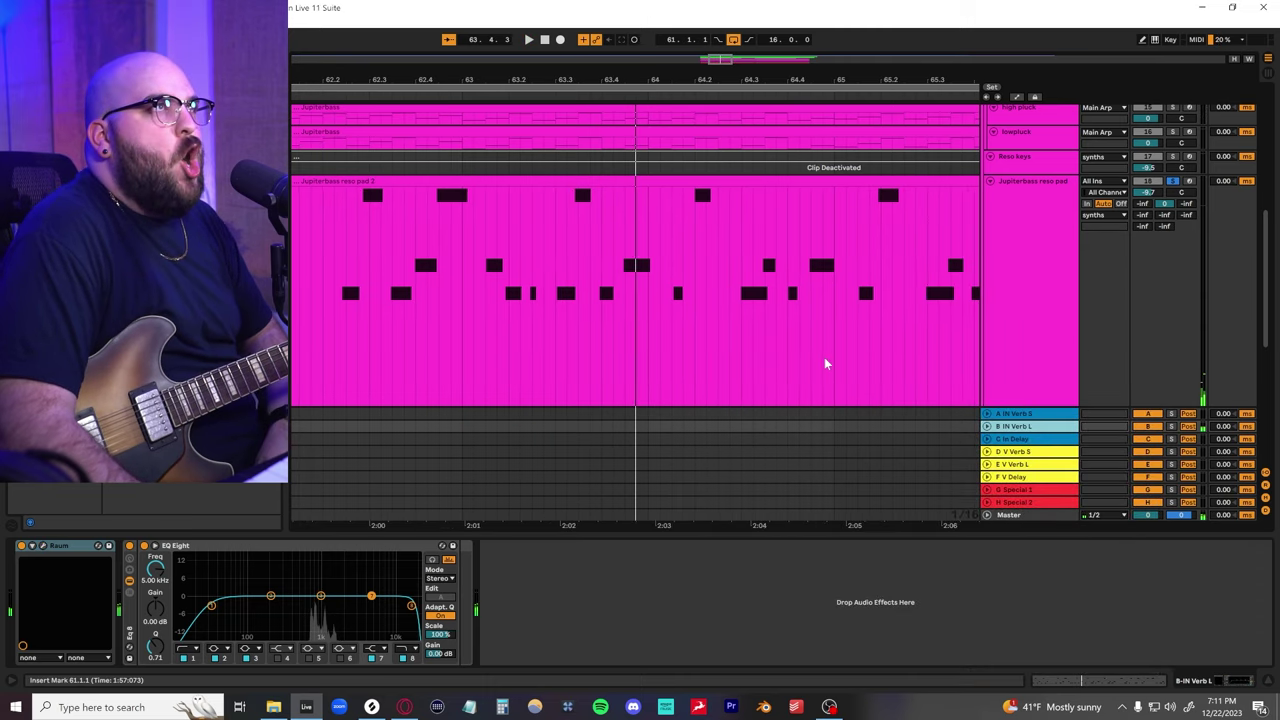
Unsolo and collapse the reso pad track, and show the Reso keys clip enlarged from bar 69
{"action": "left_click", "coordinate": [1175, 181]}
{"action": "scroll", "coordinate": [622, 261], "scroll_direction": "down", "scroll_amount": 5}
{"action": "key", "text": "x"}
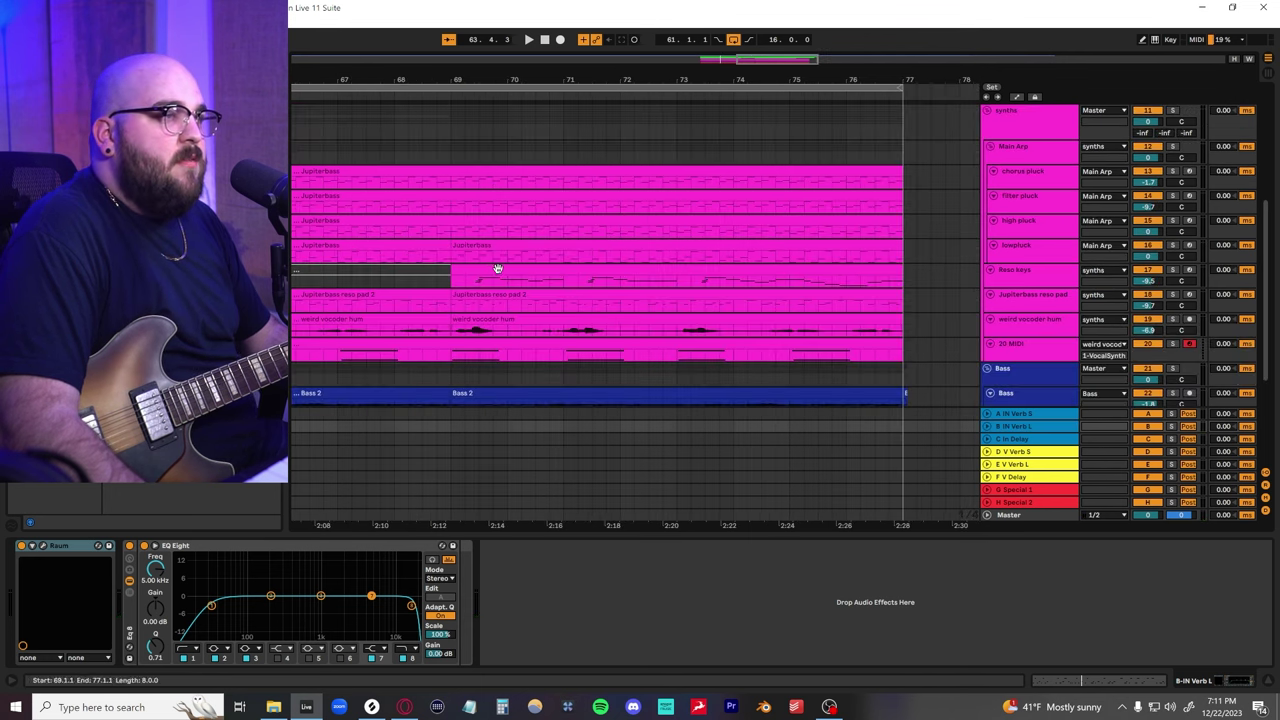
{"action": "left_click", "coordinate": [497, 268]}
{"action": "key", "text": "z"}
{"action": "left_click", "coordinate": [306, 305]}
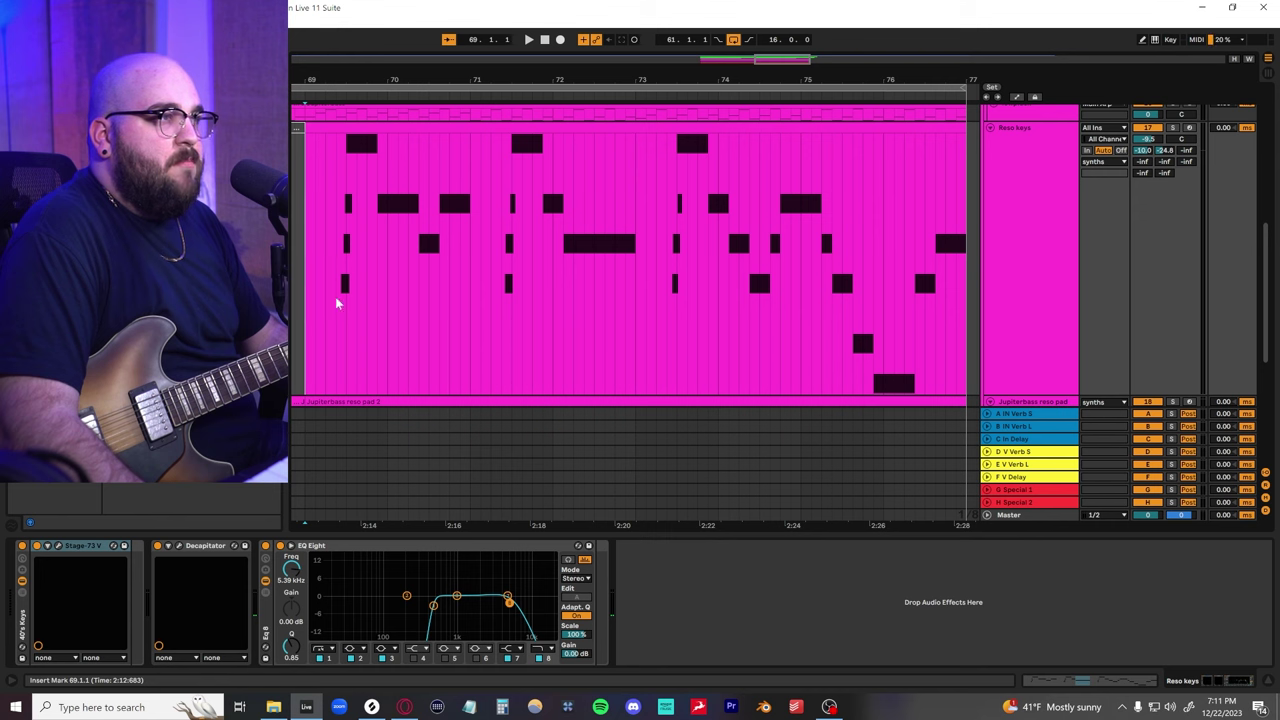
Solo Reso keys, play its melody from bar 69, stop, and return the insert mark to bar 69
{"action": "left_click", "coordinate": [1172, 127]}
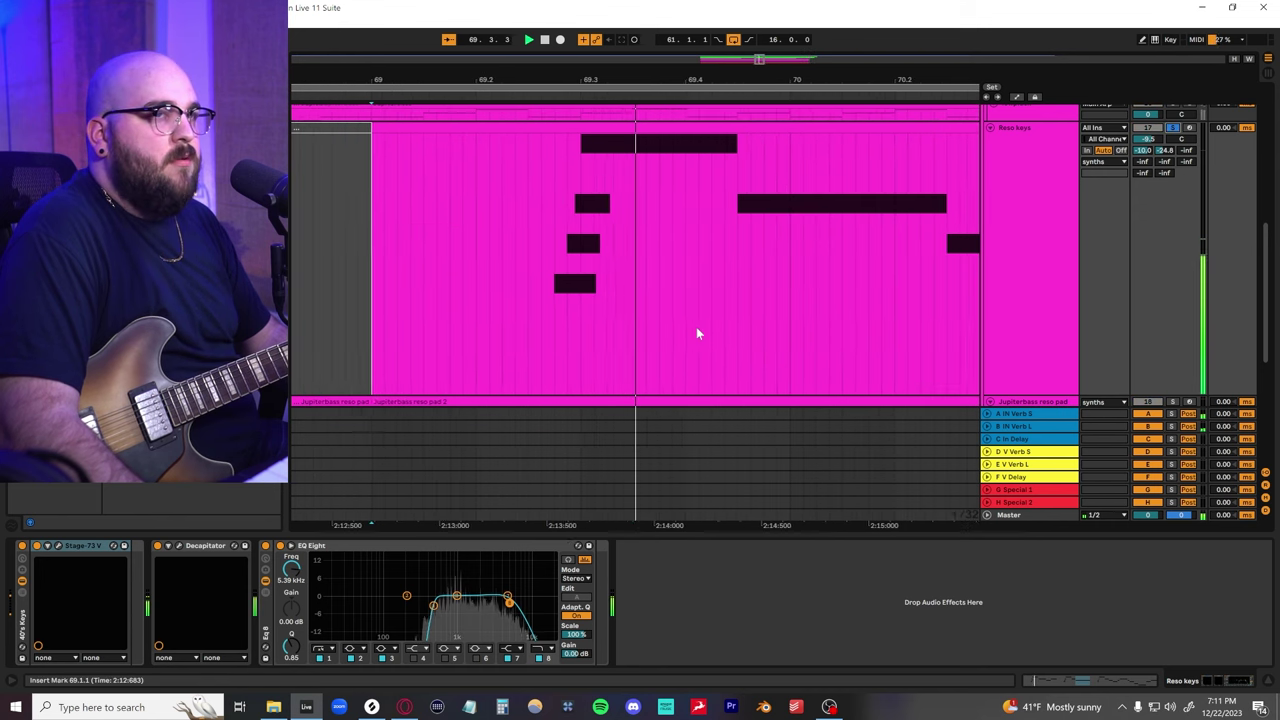
{"action": "scroll", "coordinate": [697, 328], "scroll_direction": "up", "scroll_amount": 1}
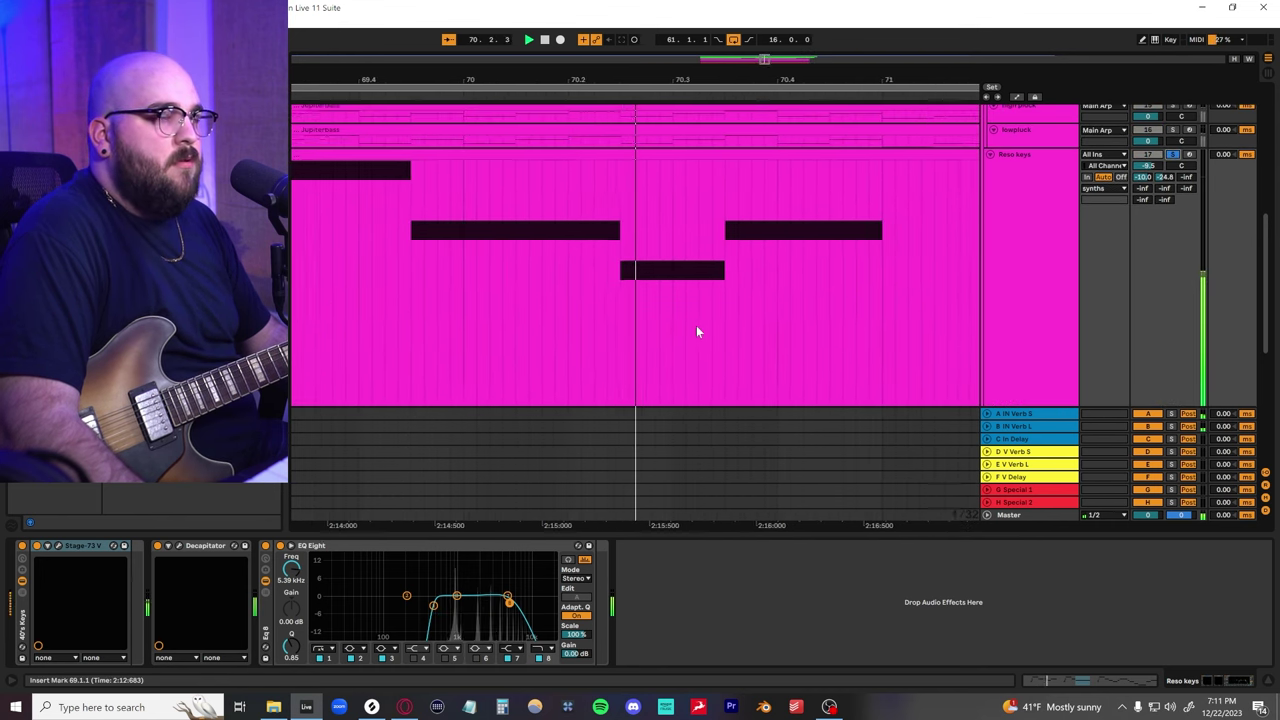
{"action": "key", "text": "space"}
{"action": "scroll", "coordinate": [655, 289], "scroll_direction": "down", "scroll_amount": 3}
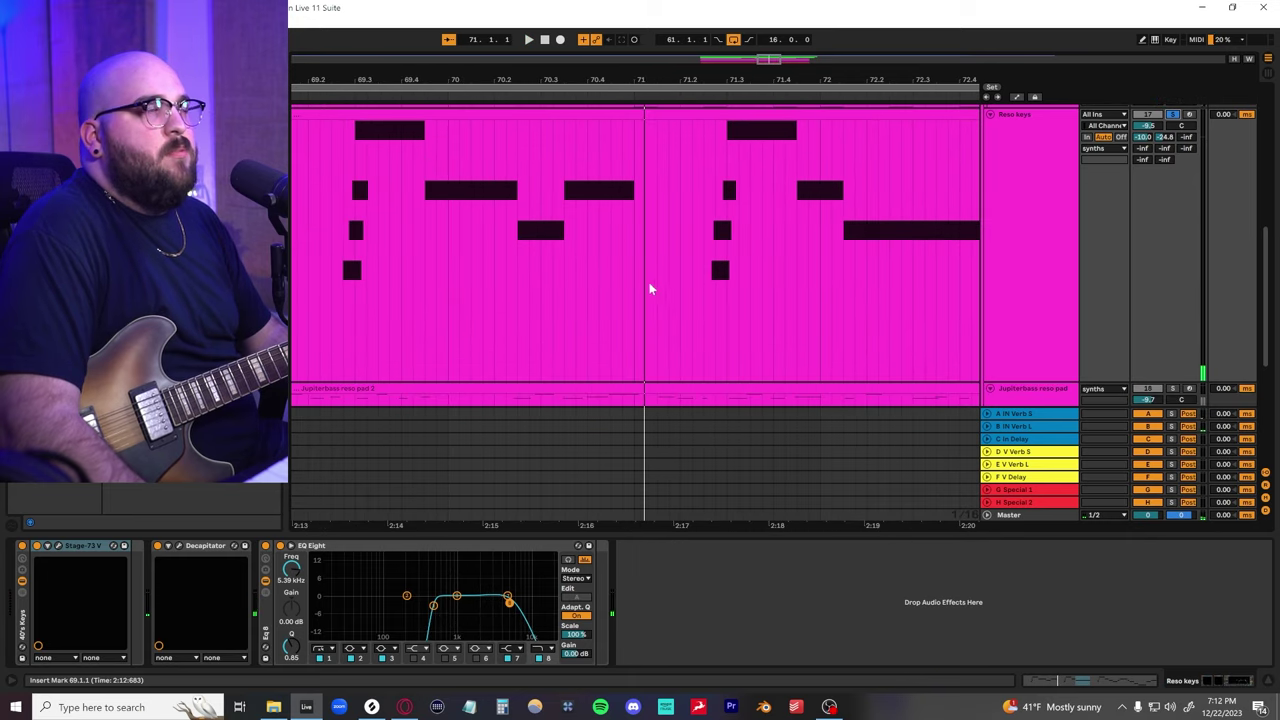
{"action": "scroll", "coordinate": [649, 289], "scroll_direction": "left", "scroll_amount": 3}
{"action": "scroll", "coordinate": [635, 291], "scroll_direction": "up", "scroll_amount": 1}
{"action": "left_click", "coordinate": [500, 291]}
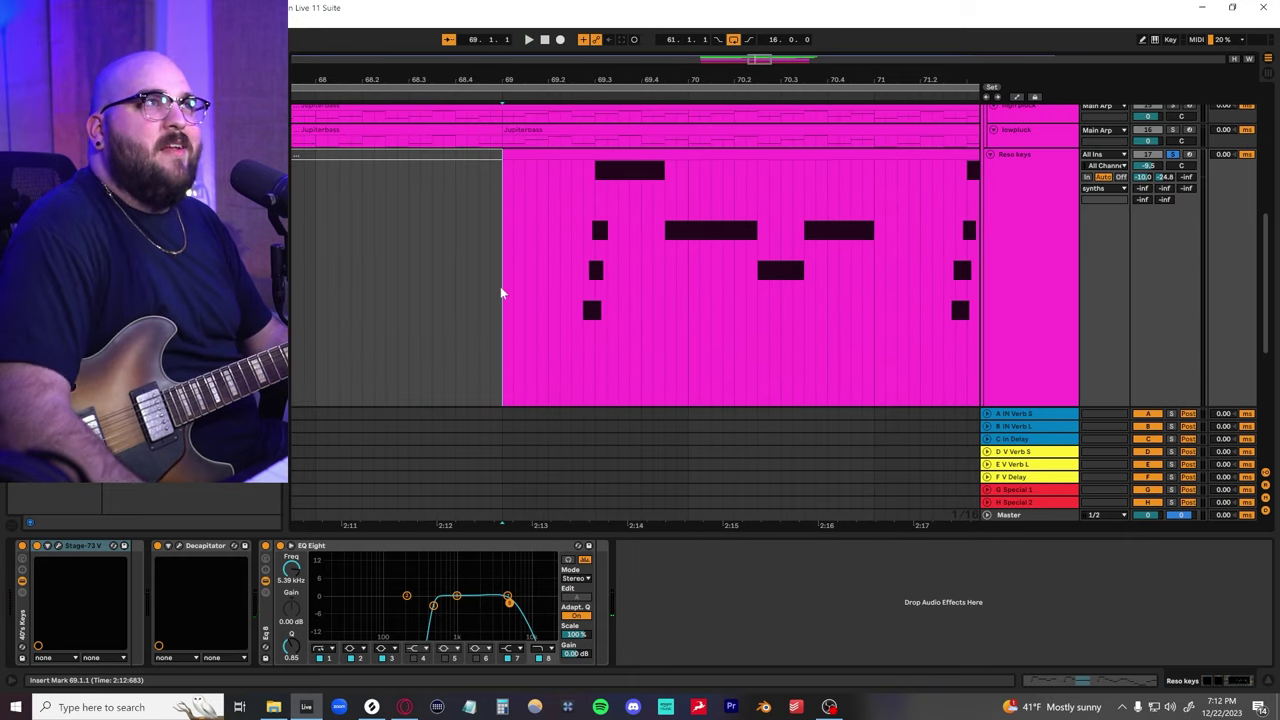
Examine Stage-73 V and Decapitator on Reso keys, play the part from bar 69, and close both plug-ins
{"action": "key", "text": "ctrl+alt+p"}
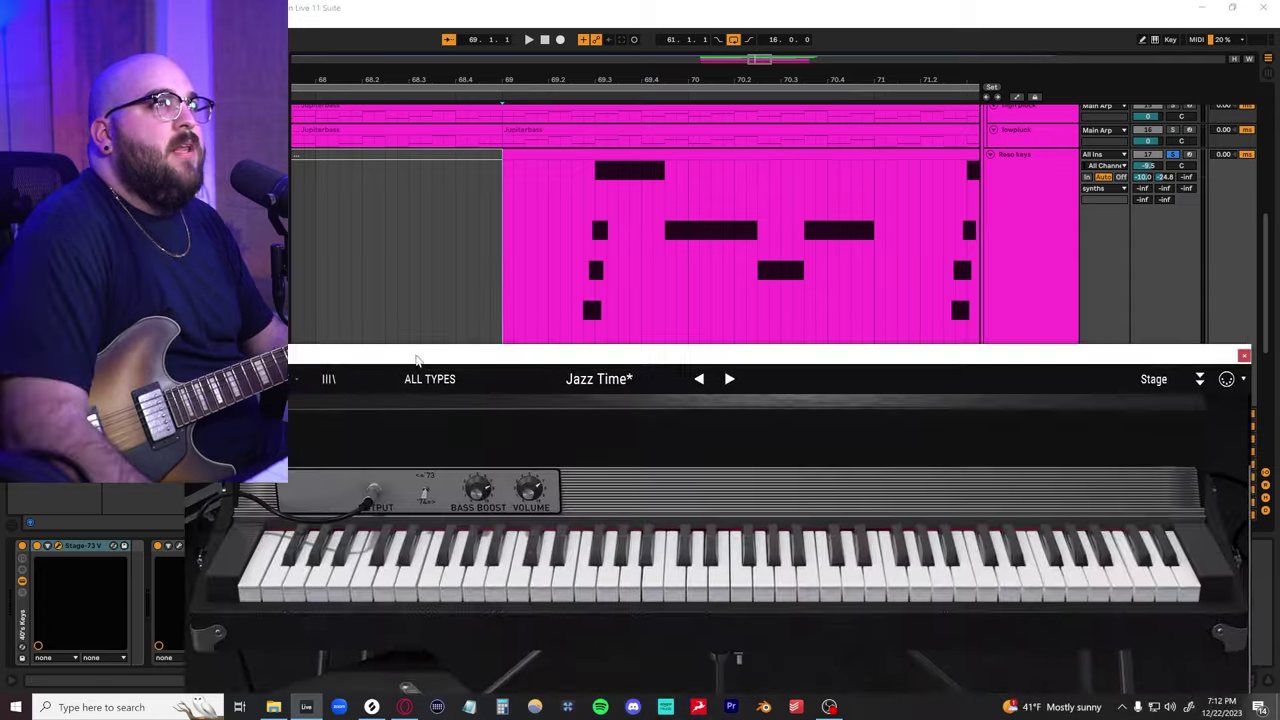
{"action": "left_click_drag", "start_coordinate": [418, 360], "coordinate": [410, 408]}
{"action": "key", "text": "space"}
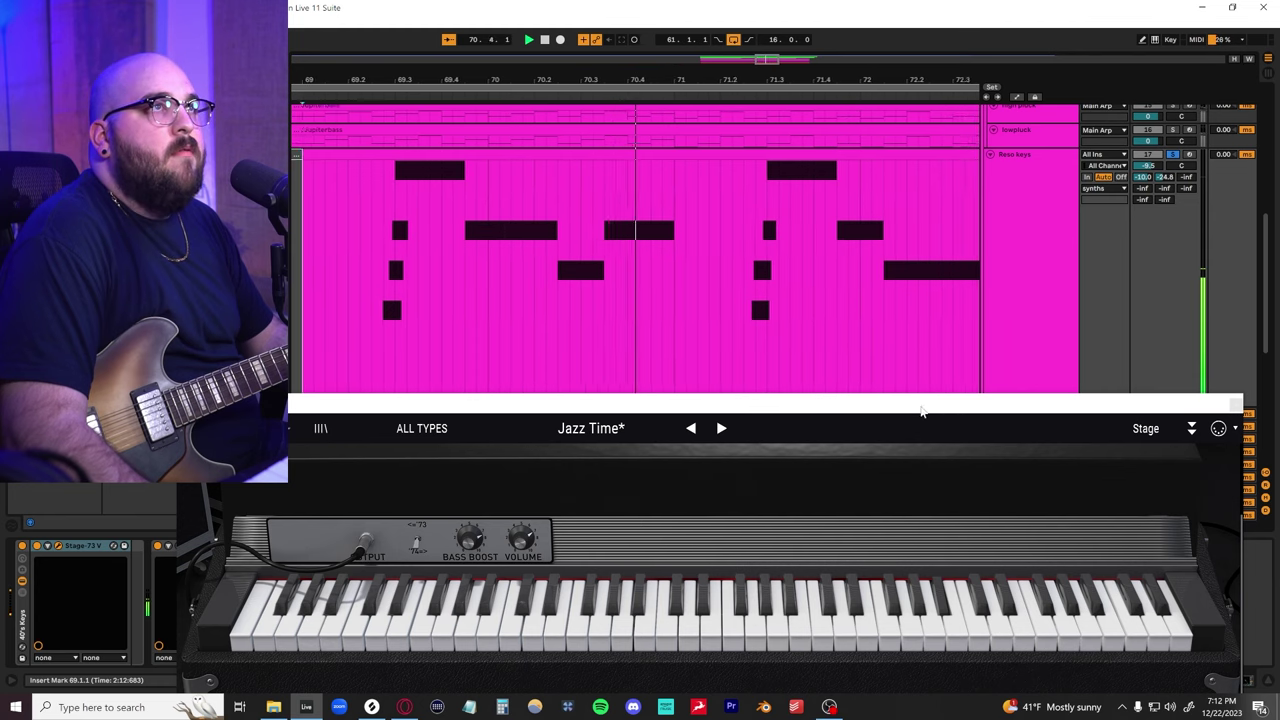
{"action": "left_click", "coordinate": [1235, 404]}
{"action": "key", "text": "space"}
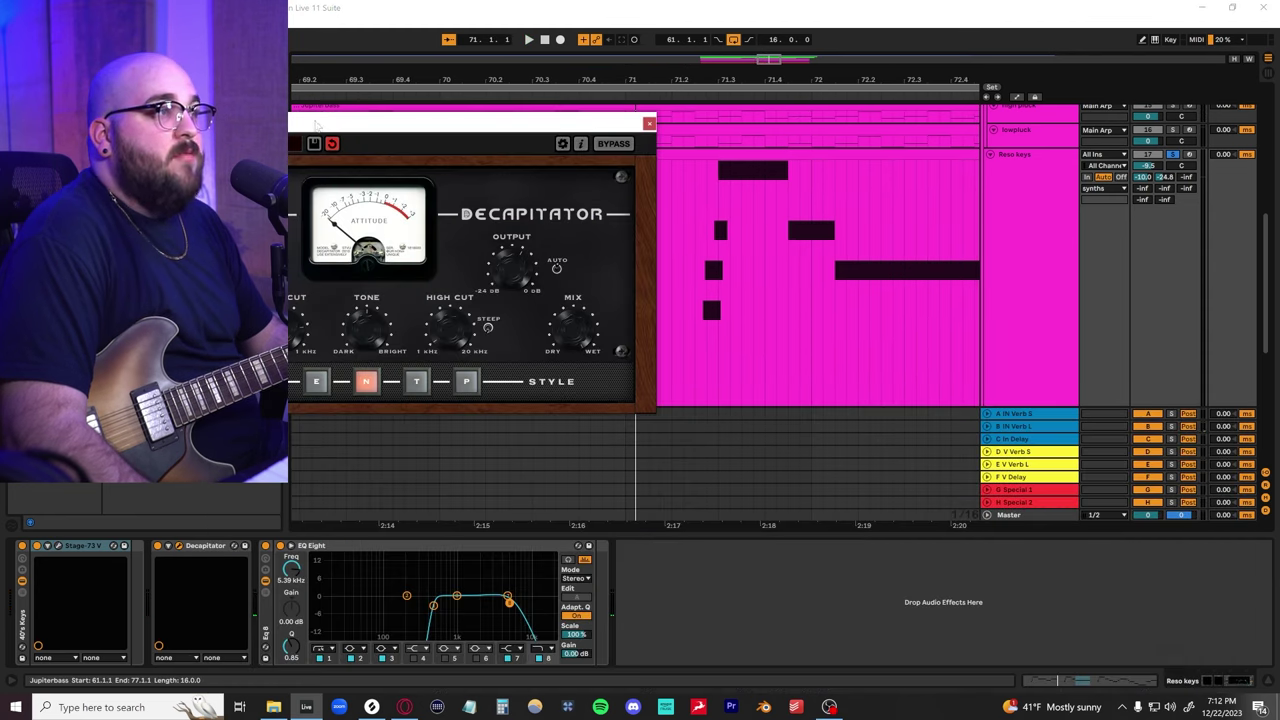
{"action": "left_click_drag", "start_coordinate": [312, 124], "coordinate": [691, 227]}
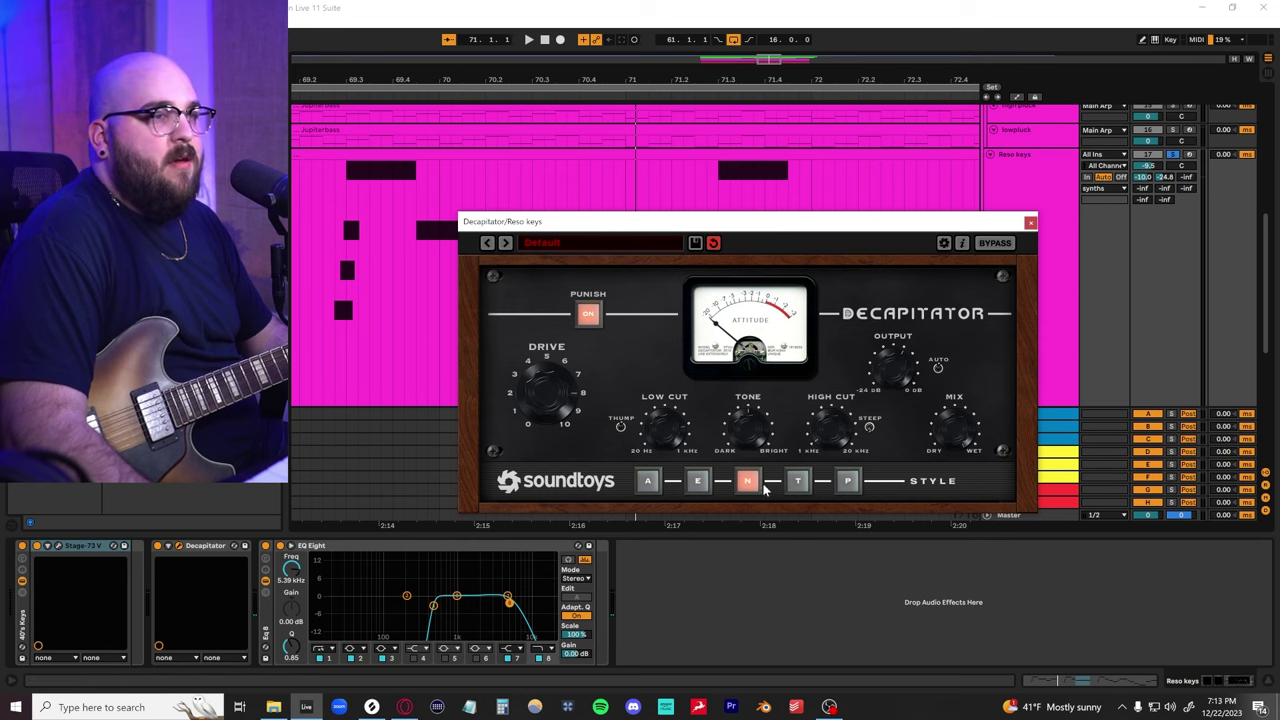
{"action": "left_click", "coordinate": [1030, 223]}
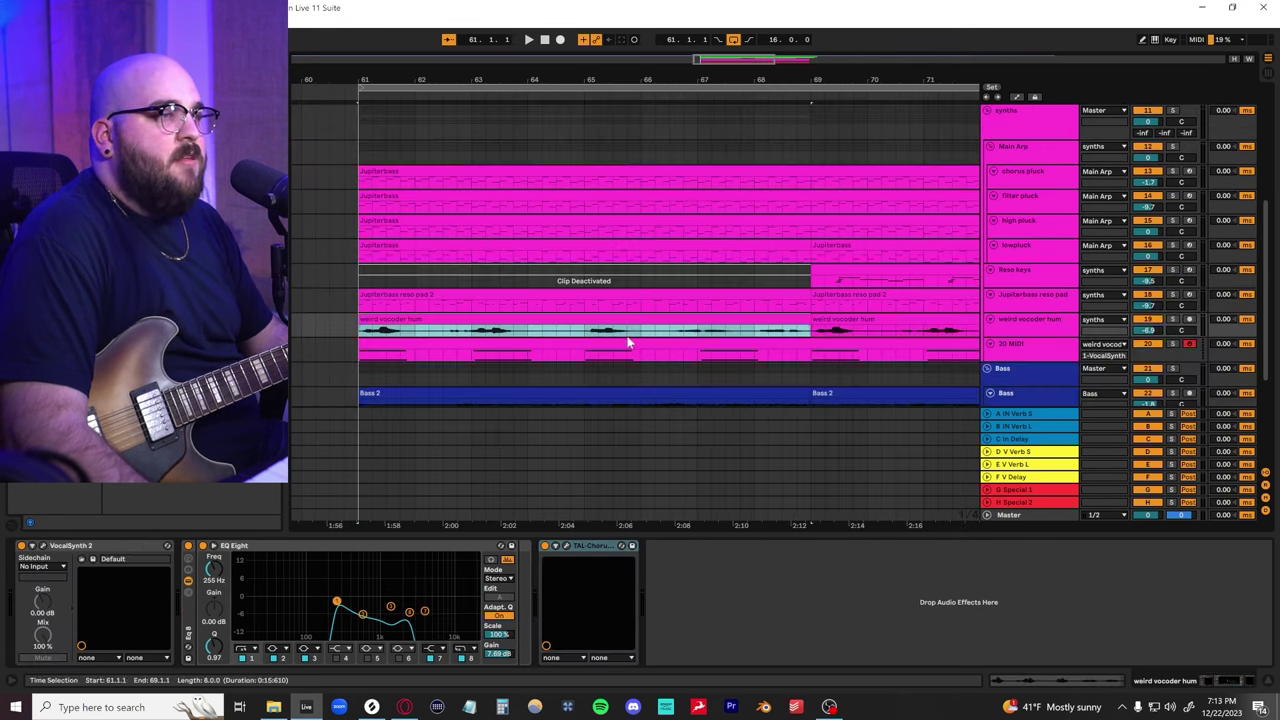
Show the weird vocoder hum and 20 MIDI clips enlarged from bar 61 and solo both tracks
{"action": "left_click", "coordinate": [617, 343], "text": "shift"}
{"action": "key", "text": "z"}
{"action": "scroll", "coordinate": [614, 350], "scroll_direction": "left", "scroll_amount": 3}
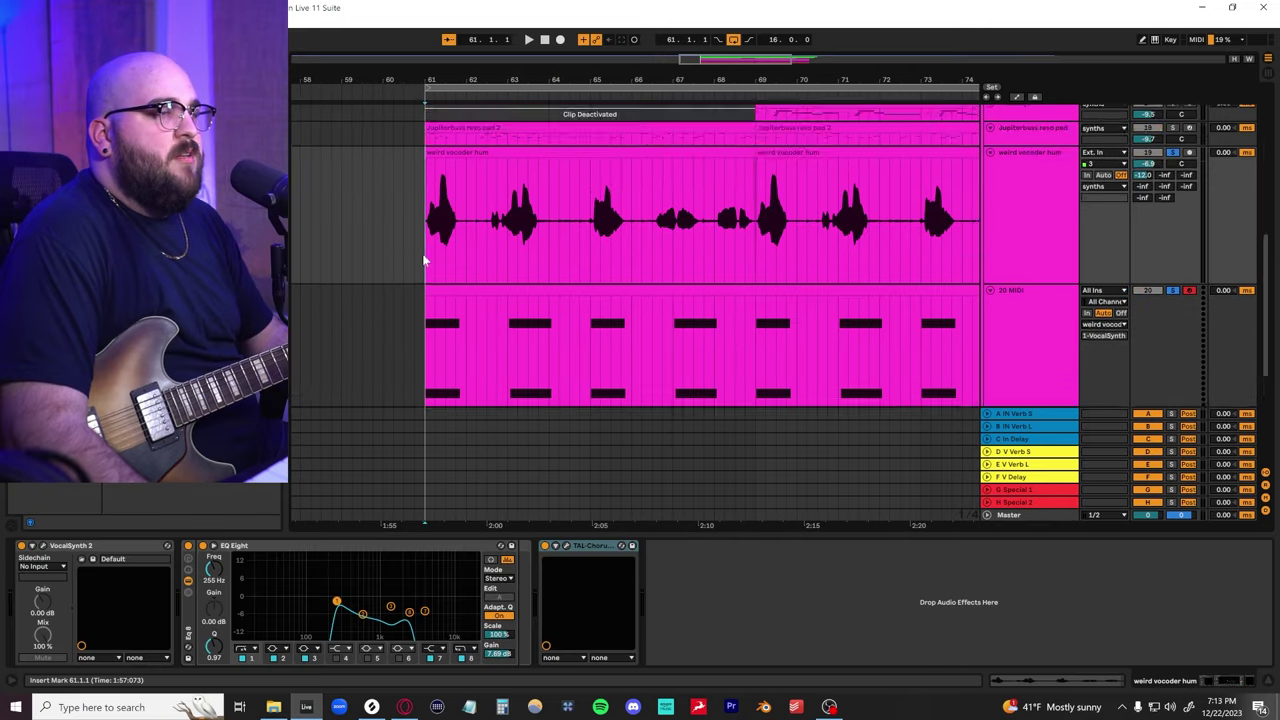
{"action": "scroll", "coordinate": [423, 260], "scroll_direction": "down", "scroll_amount": 1}
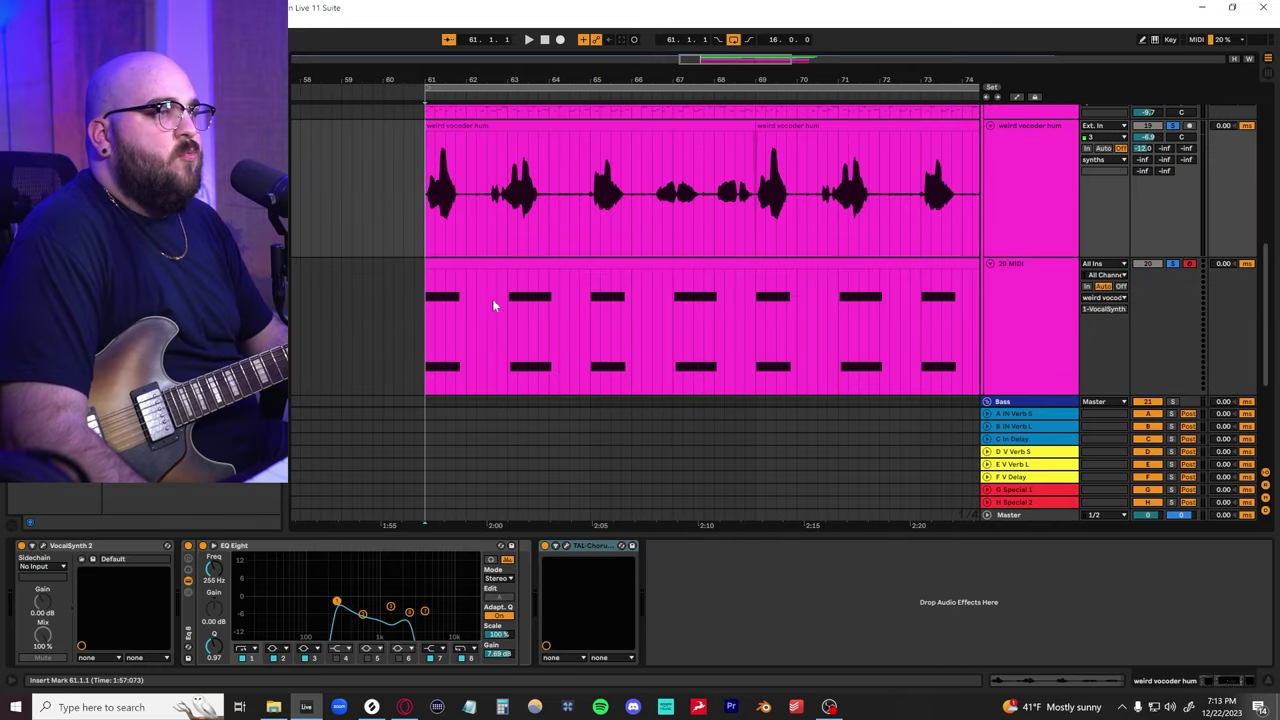
{"action": "scroll", "coordinate": [493, 303], "scroll_direction": "up", "scroll_amount": 3}
{"action": "scroll", "coordinate": [493, 303], "scroll_direction": "down", "scroll_amount": 3}
{"action": "scroll", "coordinate": [493, 303], "scroll_direction": "up", "scroll_amount": 1}
Play the weird vocoder hum from bar 61, stop, and compare its waveform with the 20 MIDI notes
{"action": "key", "text": "space"}
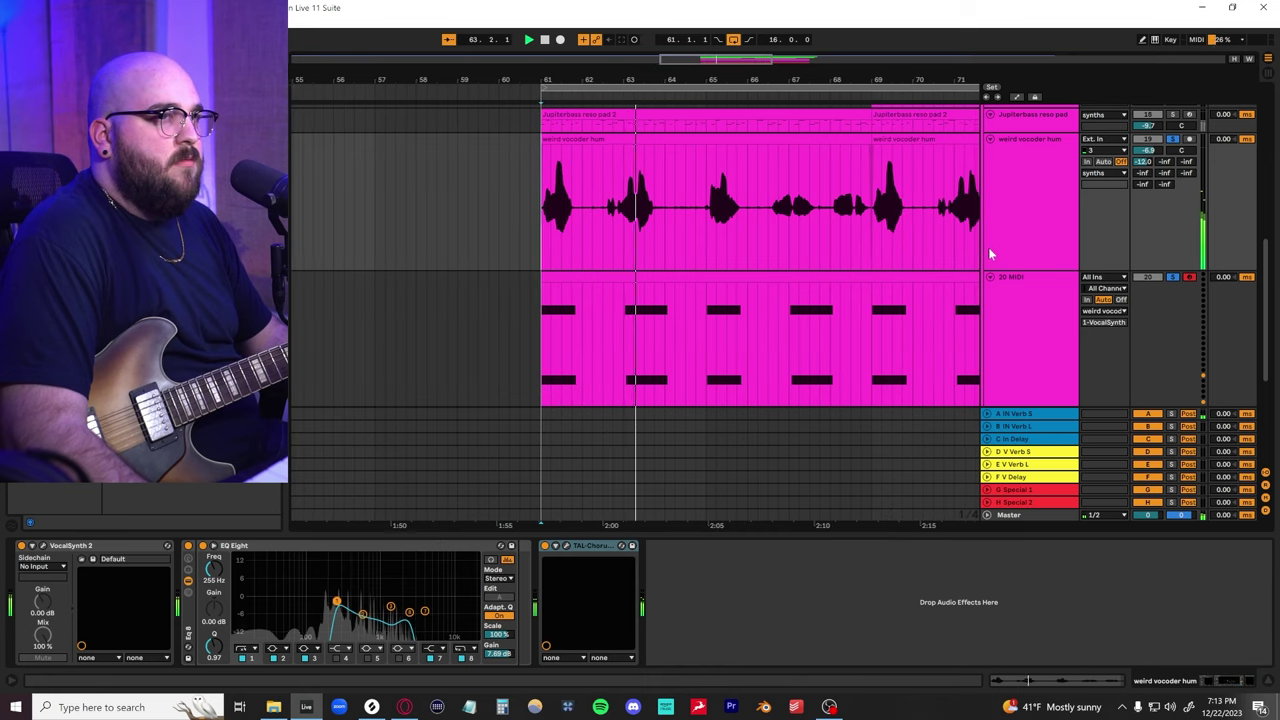
{"action": "key", "text": "space"}
{"action": "scroll", "coordinate": [773, 264], "scroll_direction": "up", "scroll_amount": 2}
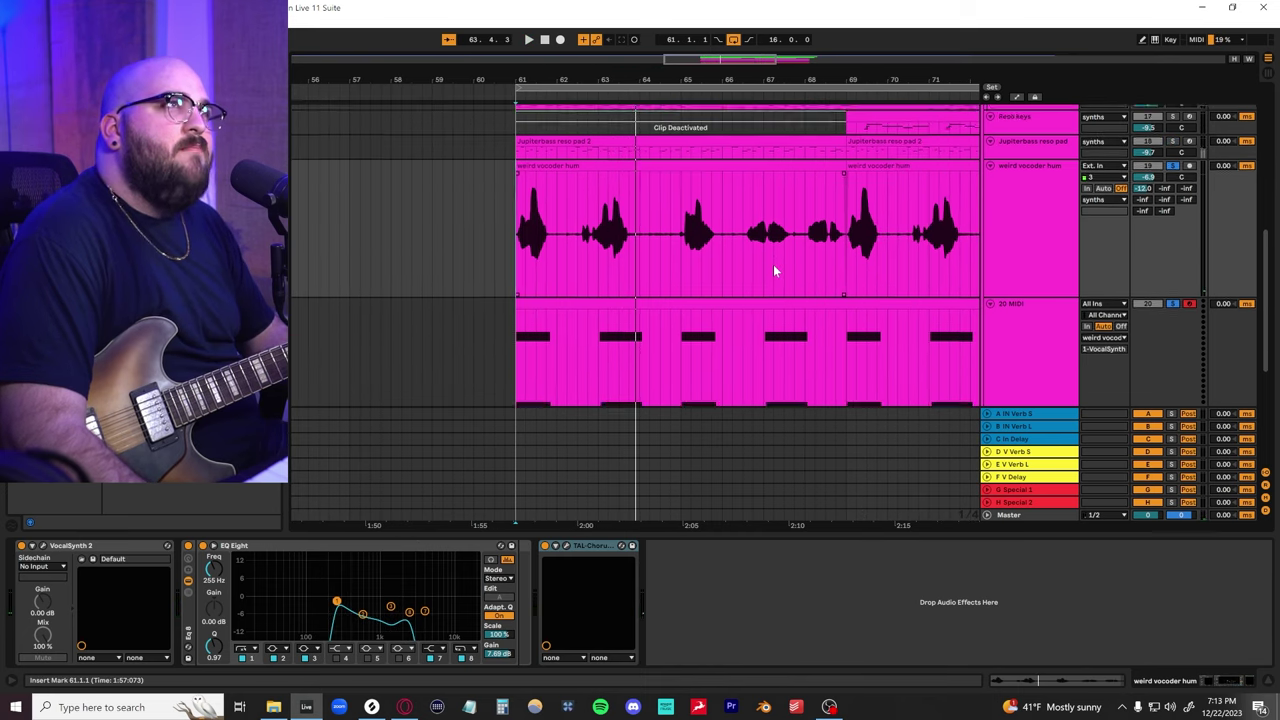
{"action": "scroll", "coordinate": [773, 265], "scroll_direction": "down", "scroll_amount": 3}
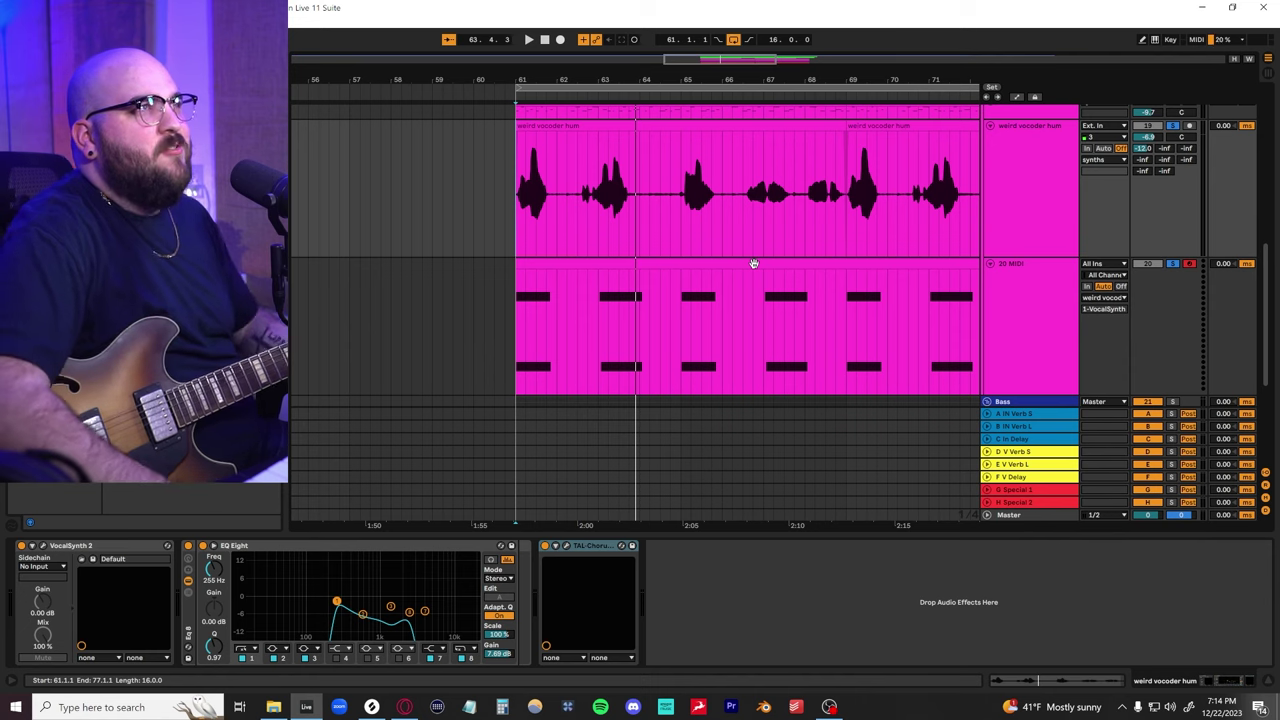
{"action": "scroll", "coordinate": [724, 235], "scroll_direction": "up", "scroll_amount": 2}
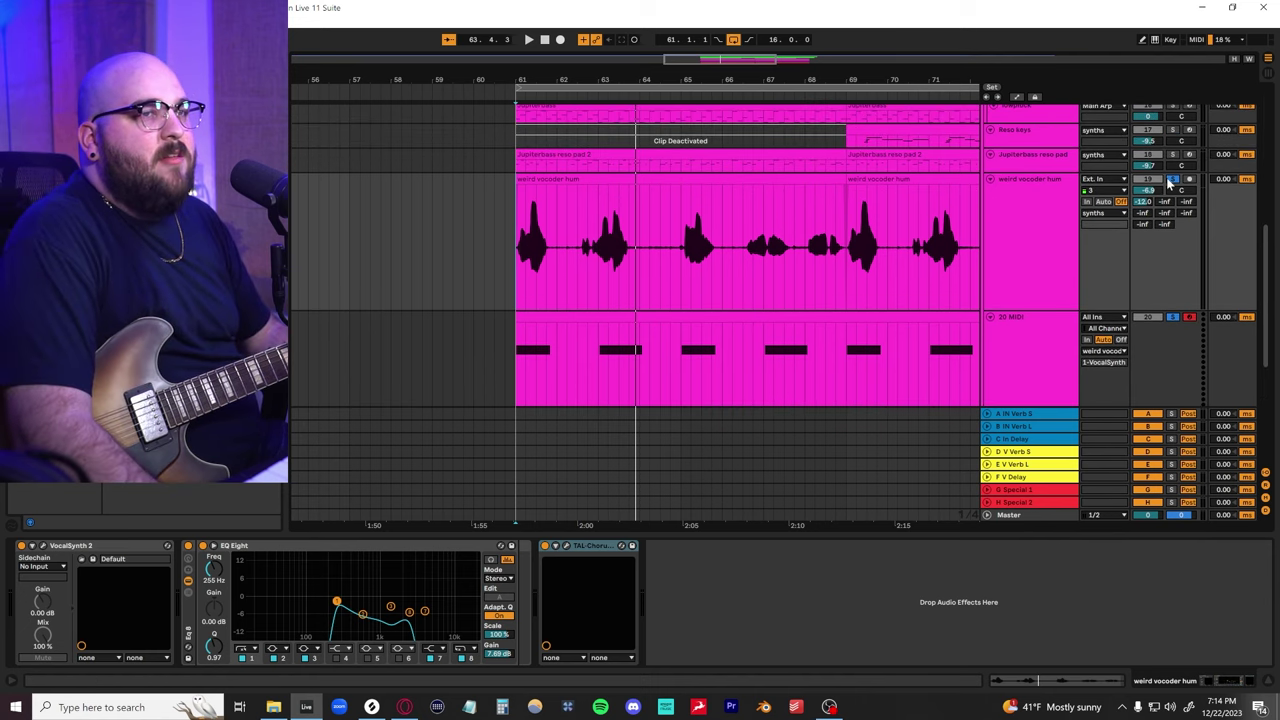
Unsolo the vocoder tracks, show the Bass and reese clips enlarged from bar 61 to 77, and display the Bass track's devices
{"action": "left_click", "coordinate": [657, 263]}
{"action": "scroll", "coordinate": [657, 263], "scroll_direction": "down", "scroll_amount": 2}
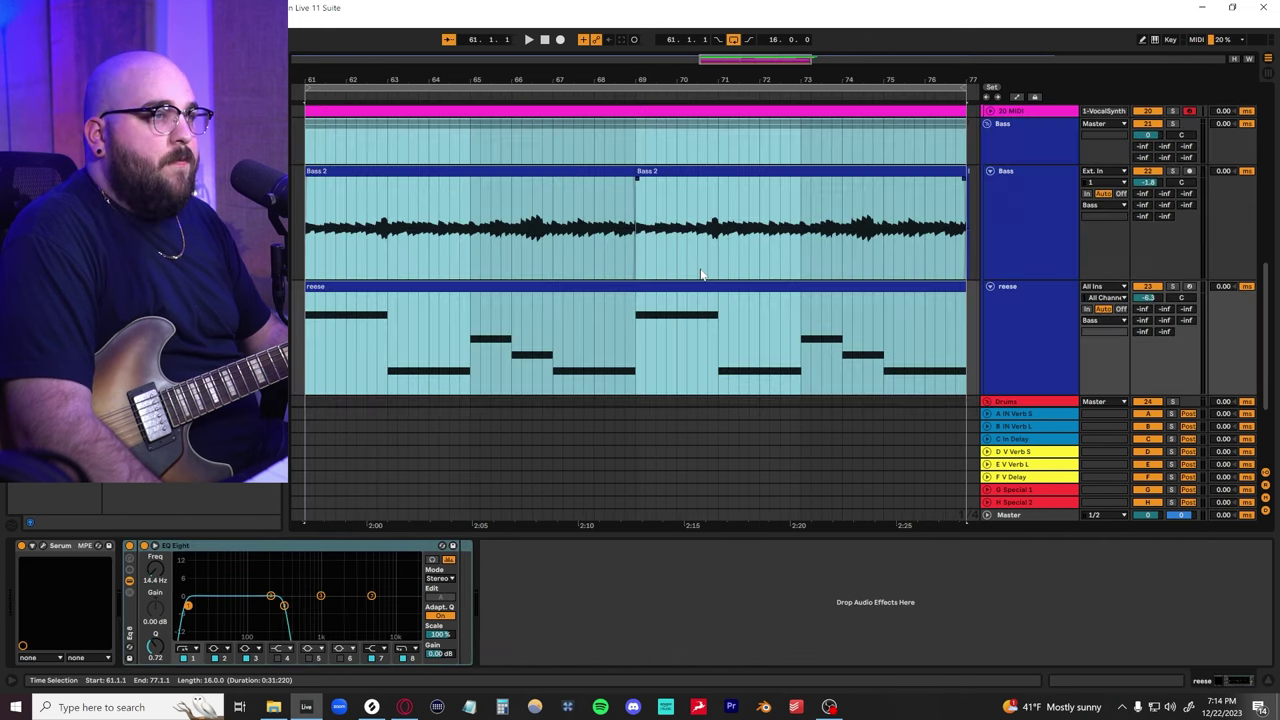
{"action": "left_click", "coordinate": [700, 230]}
{"action": "scroll", "coordinate": [300, 245], "scroll_direction": "left", "scroll_amount": 3}
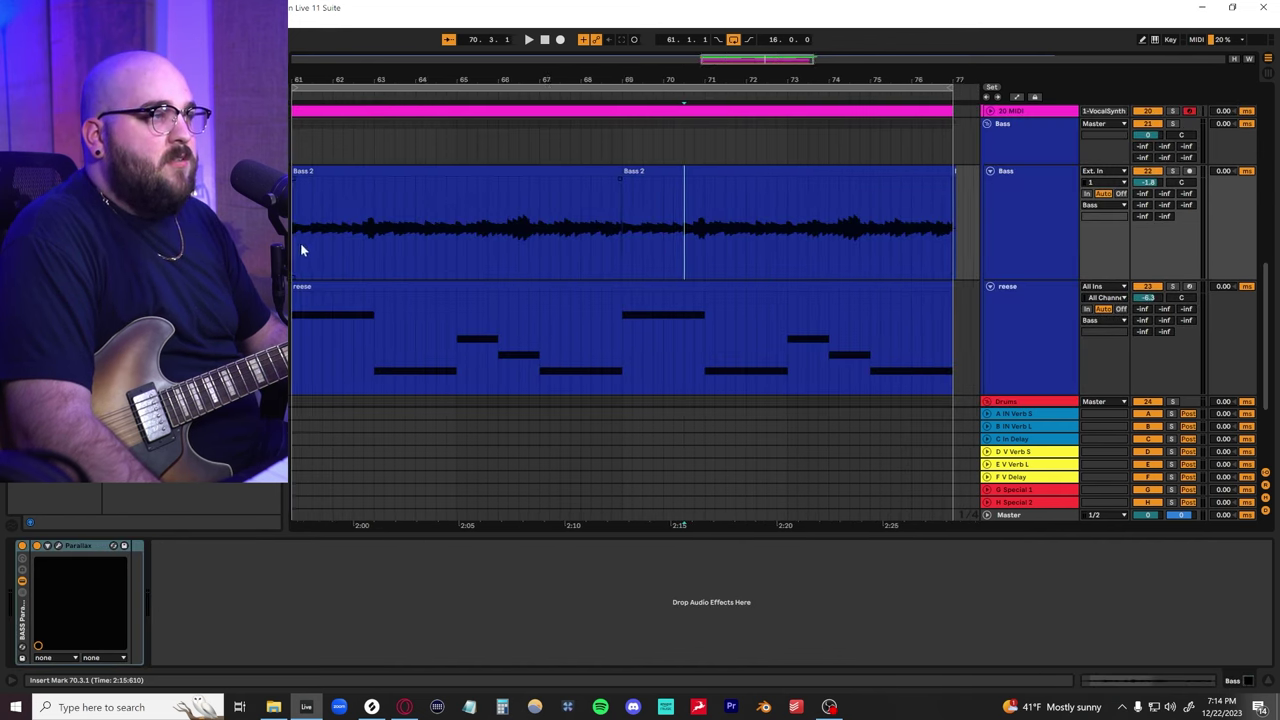
Examine Parallax with its Fat Clean preset on the Bass track, play the part from just before bar 61, and close the plug-in
{"action": "left_click", "coordinate": [404, 244]}
{"action": "left_click", "coordinate": [1046, 206]}
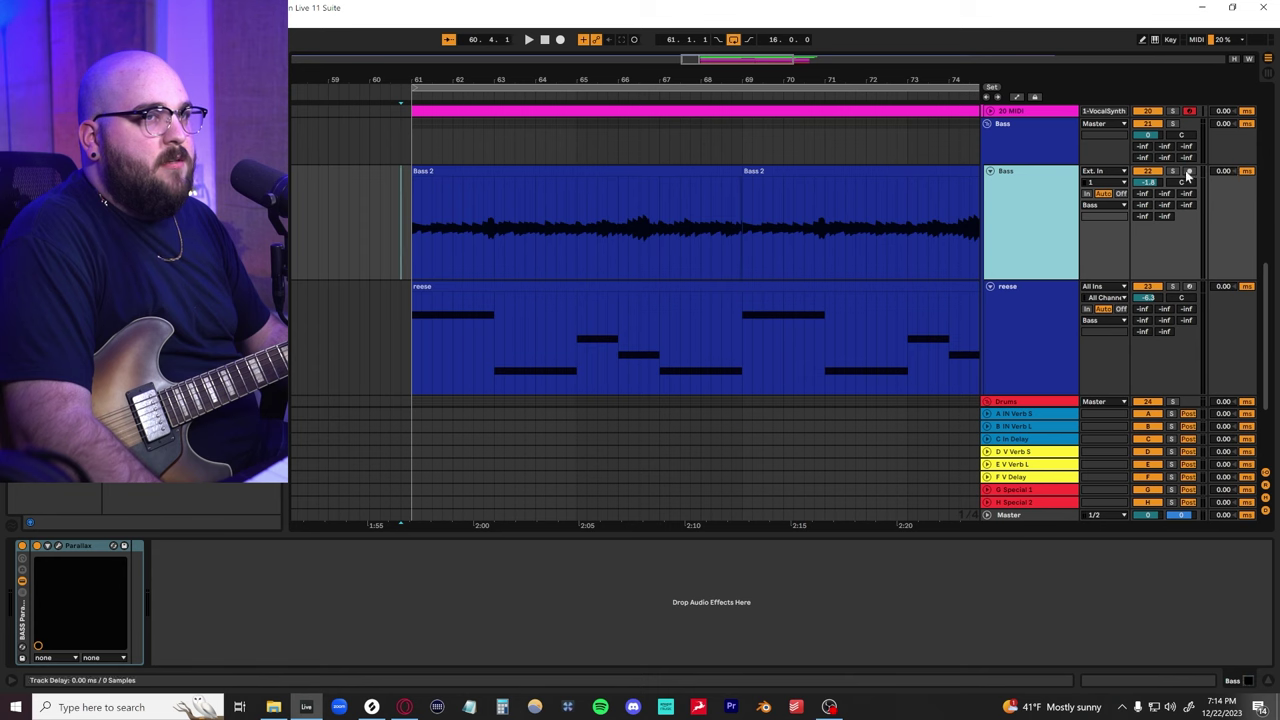
{"action": "left_click", "coordinate": [57, 549]}
{"action": "left_click_drag", "start_coordinate": [432, 73], "coordinate": [755, 313]}
{"action": "key", "text": "space"}
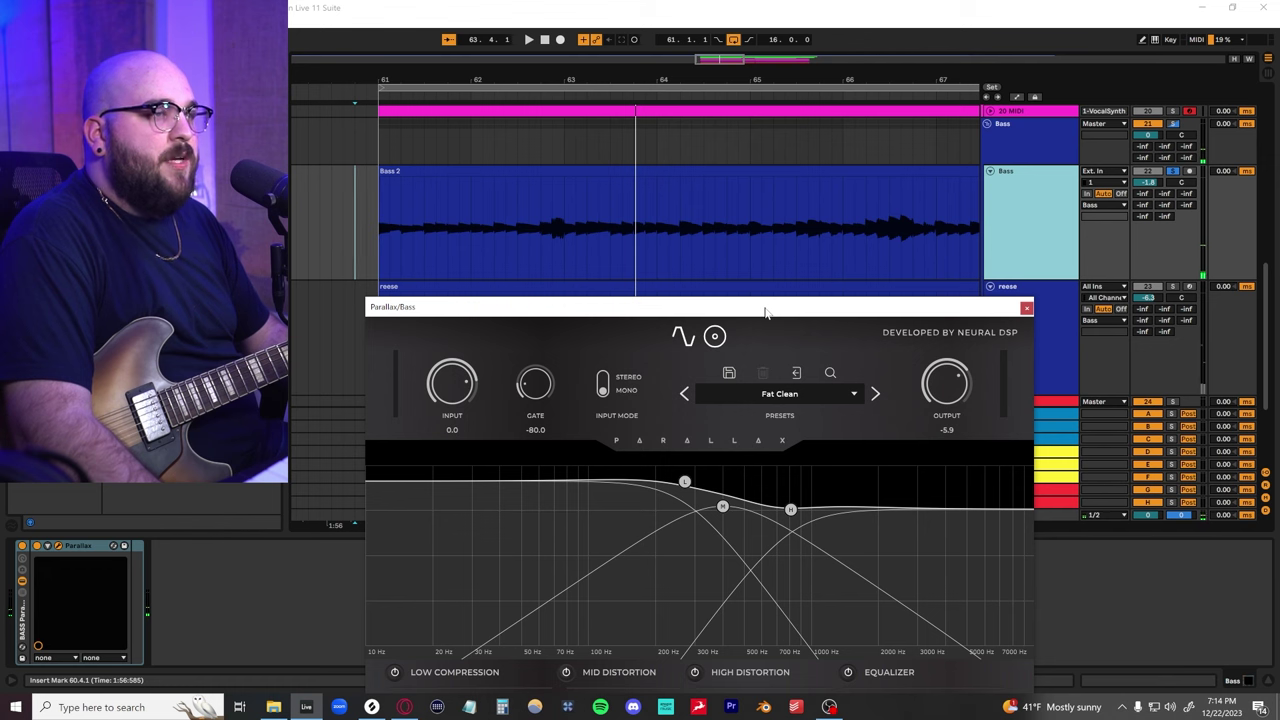
{"action": "left_click_drag", "start_coordinate": [765, 313], "coordinate": [767, 312]}
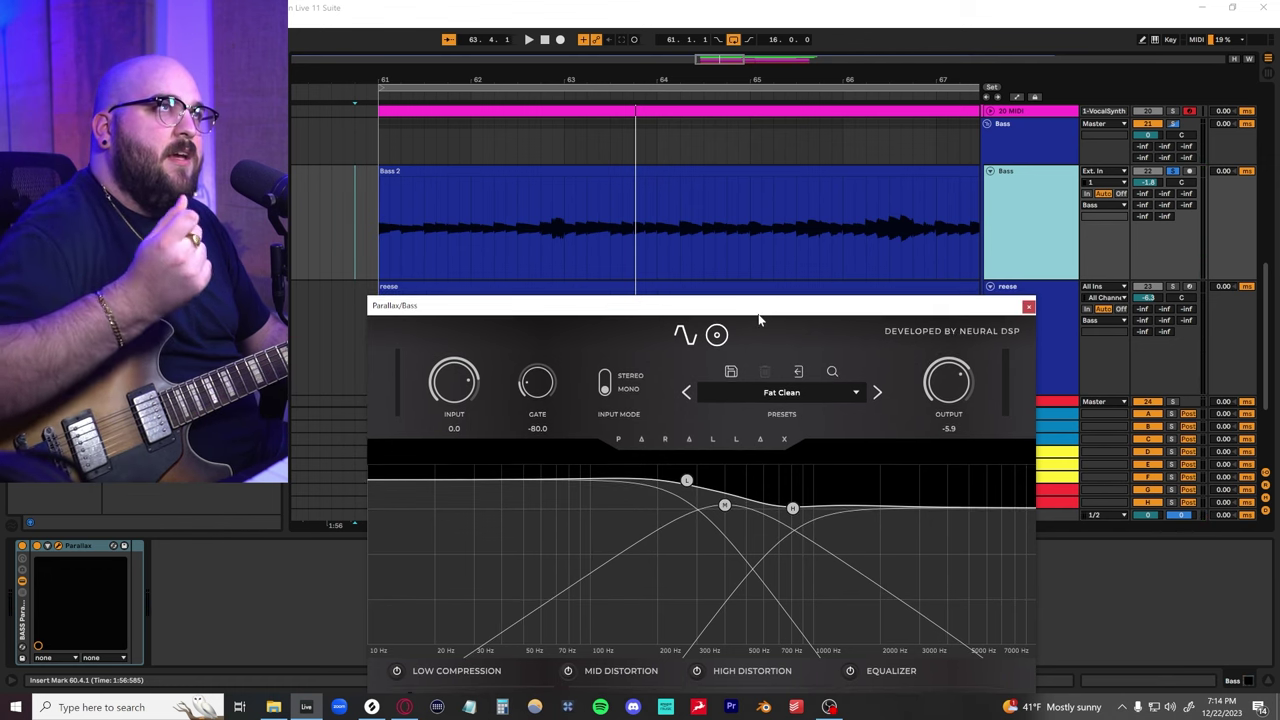
{"action": "left_click", "coordinate": [1028, 306]}
Examine the reese track's Serum patch SM_NPP_Bass_LateNightReese, solo the track, and bypass its EQ Eight
{"action": "left_click", "coordinate": [1041, 322]}
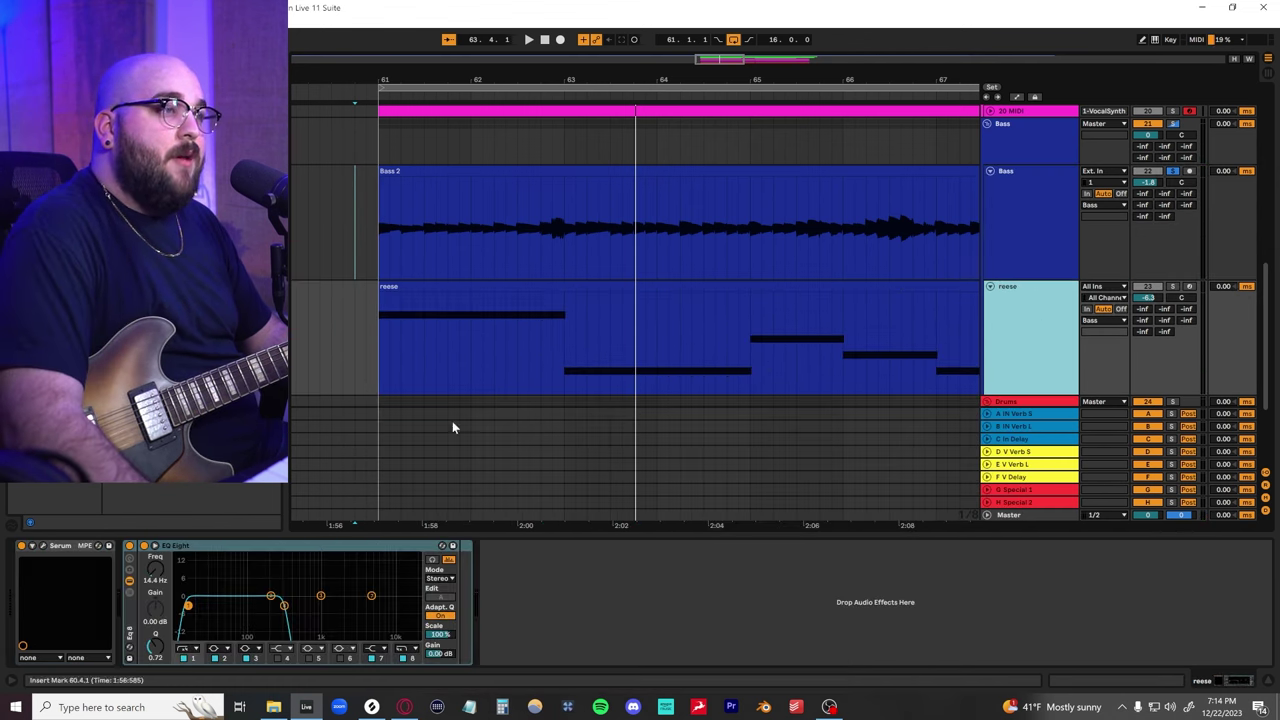
{"action": "left_click", "coordinate": [42, 546]}
{"action": "left_click_drag", "start_coordinate": [640, 135], "coordinate": [536, 129]}
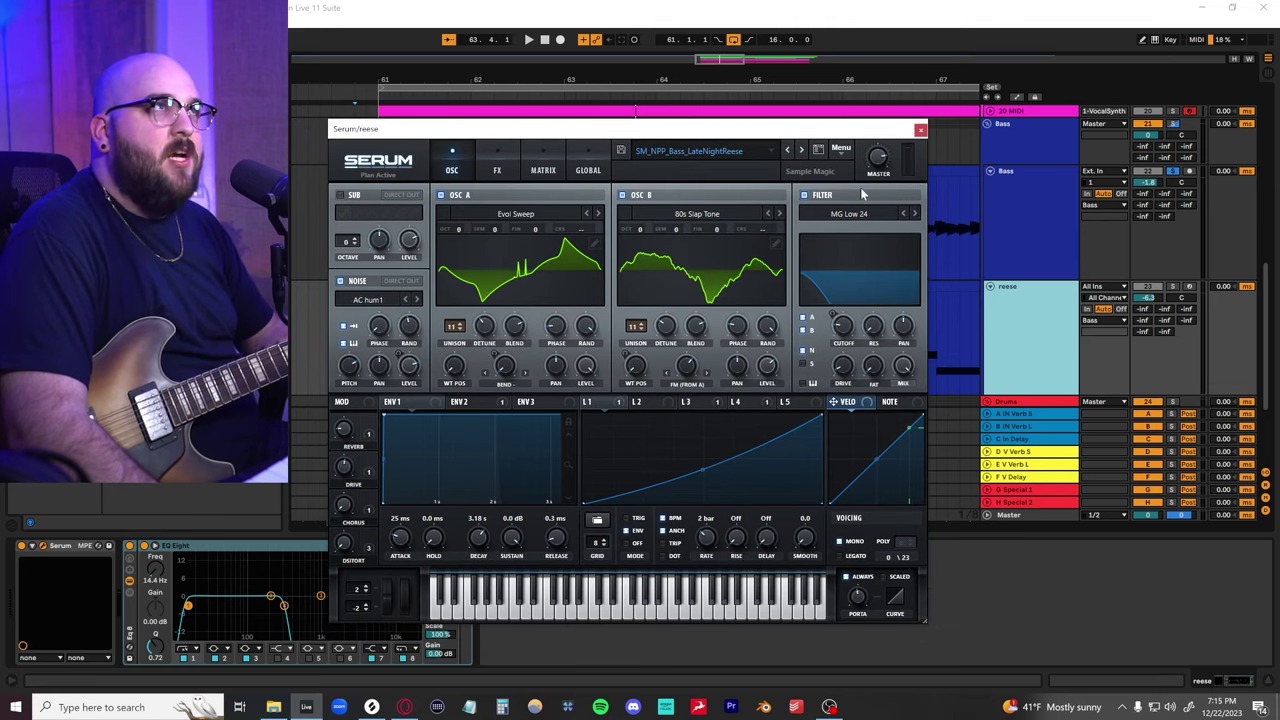
{"action": "left_click", "coordinate": [1173, 286]}
{"action": "mouse_move", "coordinate": [607, 129]}
{"action": "left_mouse_down"}
{"action": "mouse_move", "coordinate": [723, 332]}
{"action": "mouse_move", "coordinate": [814, 285]}
{"action": "mouse_move", "coordinate": [767, 290]}
{"action": "left_mouse_up"}
{"action": "left_click", "coordinate": [130, 547]}
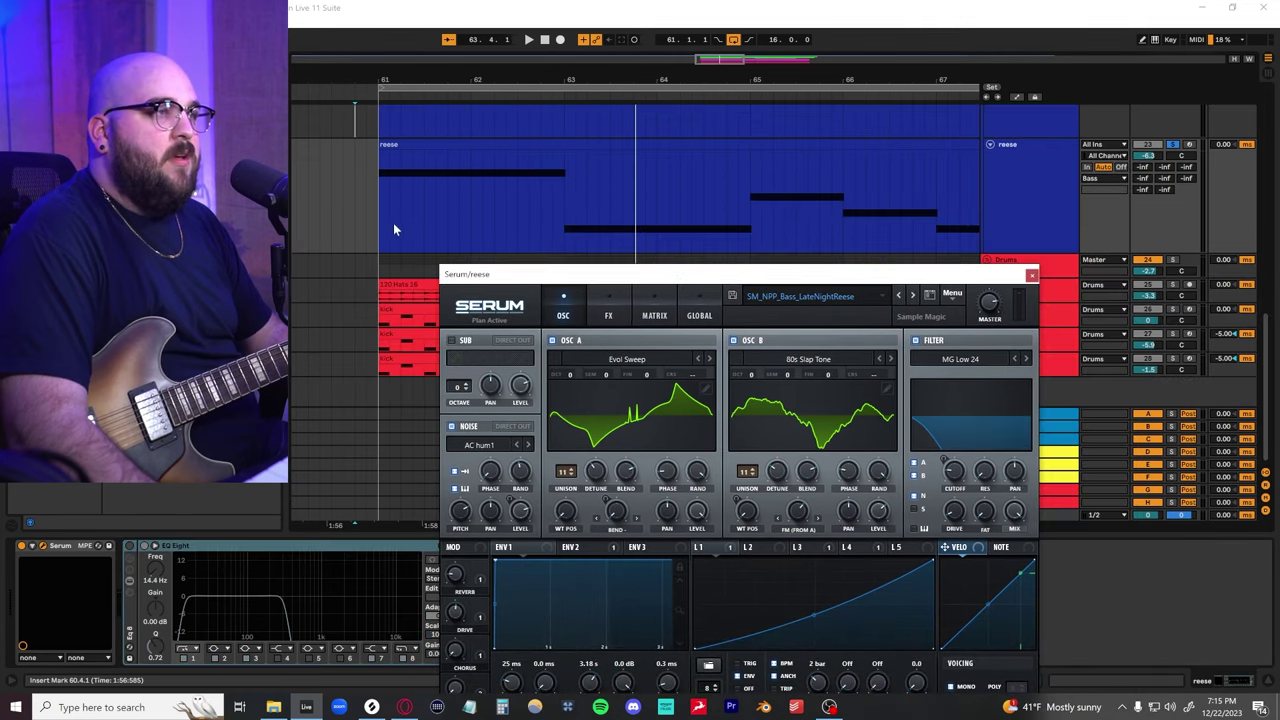
Play the reese from bar 61 without EQ Eight, re-enable the EQ to compare the sound, and stop playback
{"action": "left_click", "coordinate": [394, 219]}
{"action": "left_click_drag", "start_coordinate": [592, 275], "coordinate": [572, 276]}
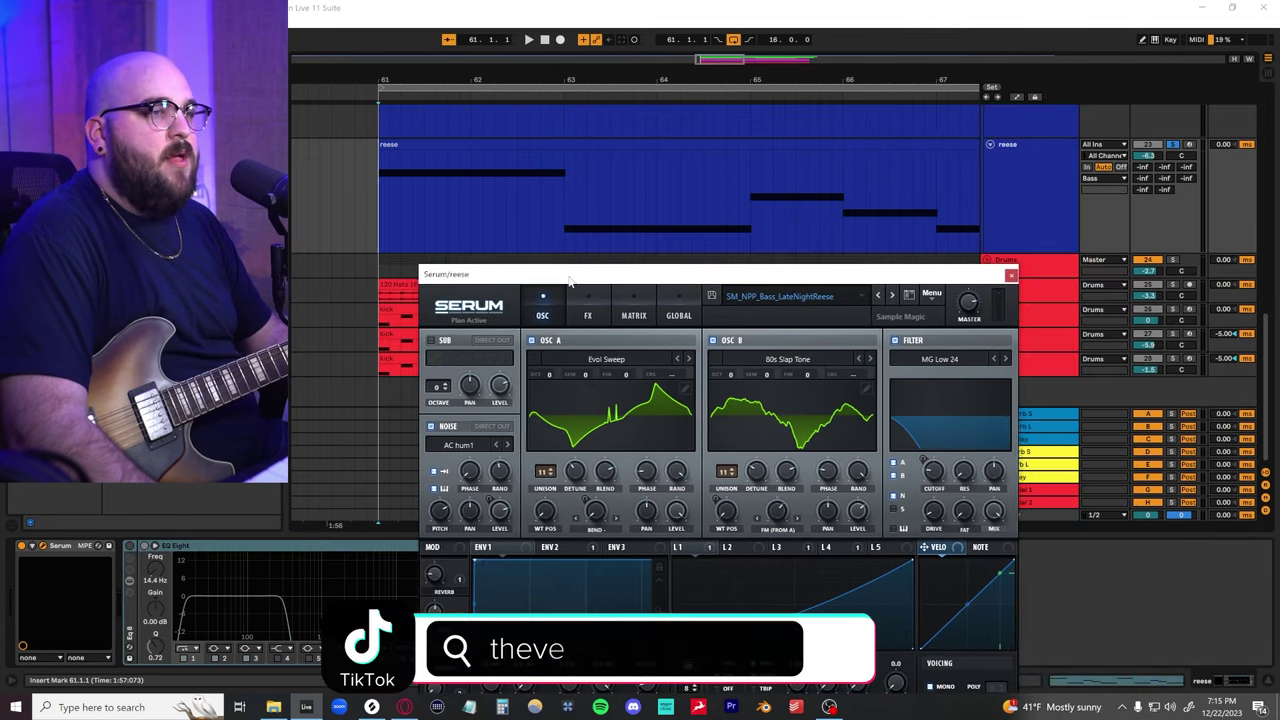
{"action": "key", "text": "space"}
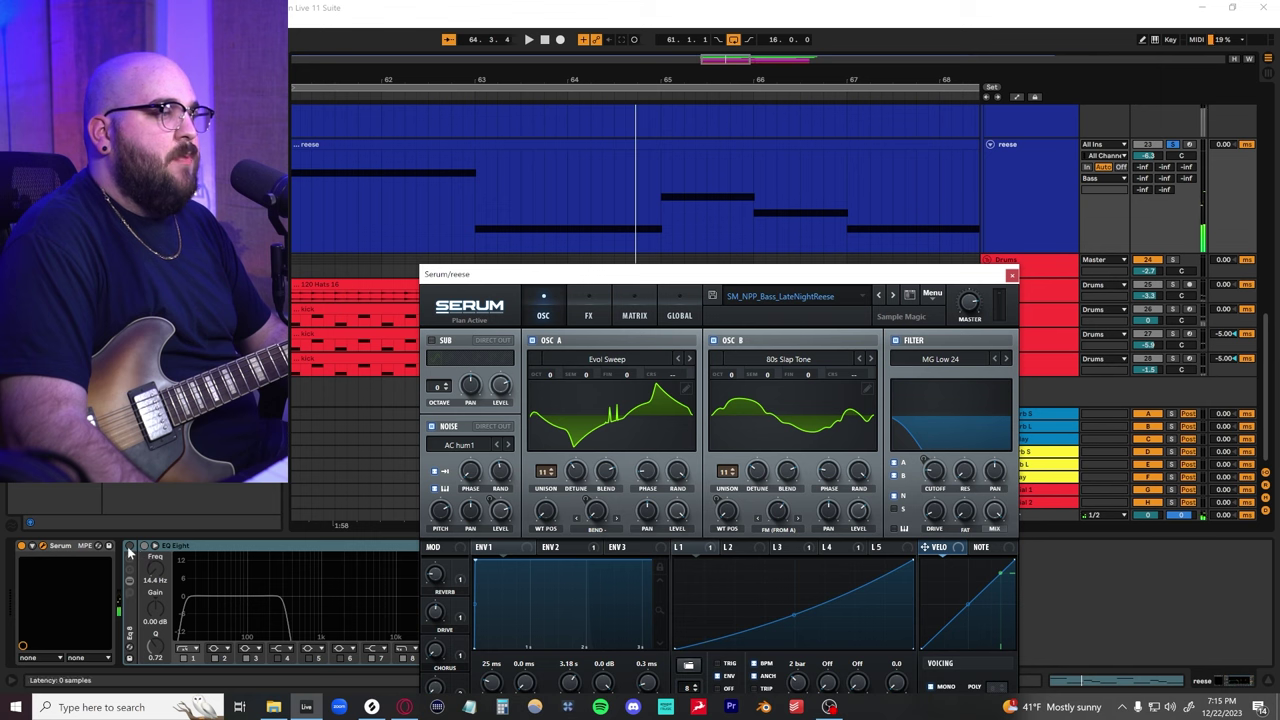
{"action": "left_click", "coordinate": [255, 645]}
{"action": "key", "text": "space"}
{"action": "key", "text": "space"}
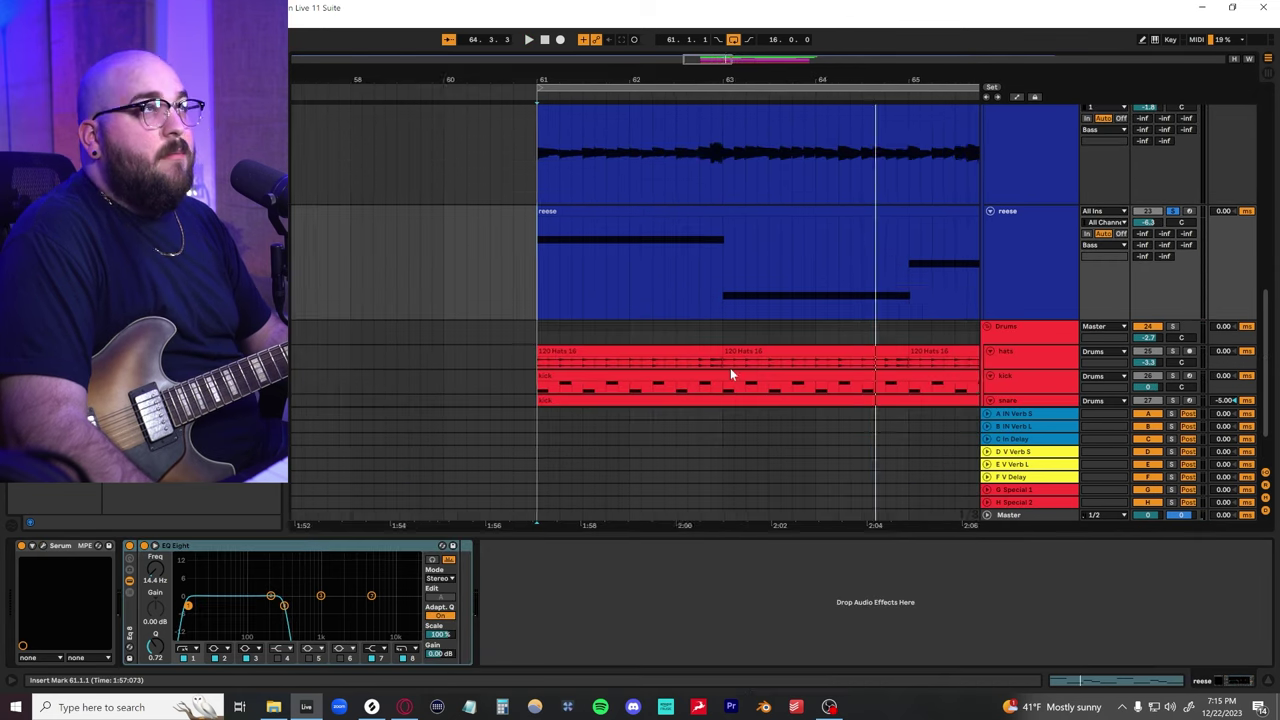
Display the Bass group's devices and examine S-Quick Strip alongside the Bass and reese clips
{"action": "scroll", "coordinate": [731, 374], "scroll_direction": "left", "scroll_amount": 1}
{"action": "scroll", "coordinate": [731, 374], "scroll_direction": "right", "scroll_amount": 2}
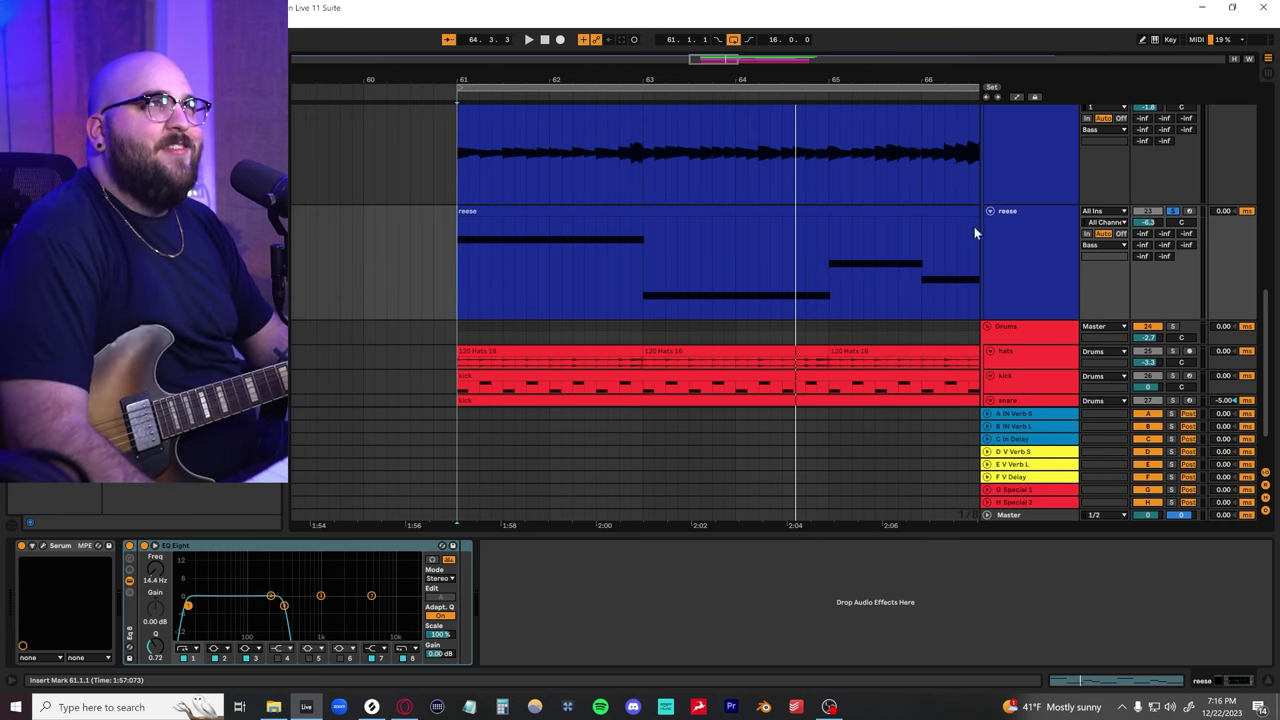
{"action": "scroll", "coordinate": [771, 297], "scroll_direction": "left", "scroll_amount": 3}
{"action": "scroll", "coordinate": [772, 299], "scroll_direction": "right", "scroll_amount": 6}
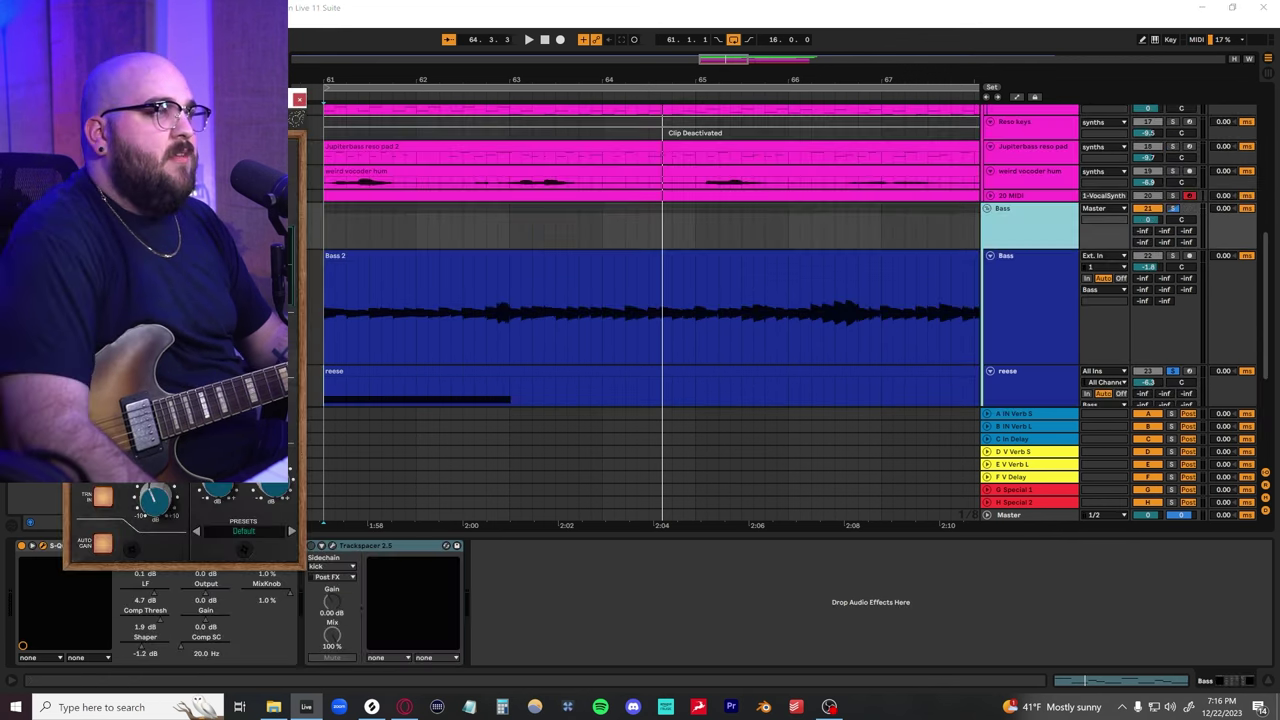
{"action": "left_click_drag", "start_coordinate": [194, 102], "coordinate": [912, 144]}
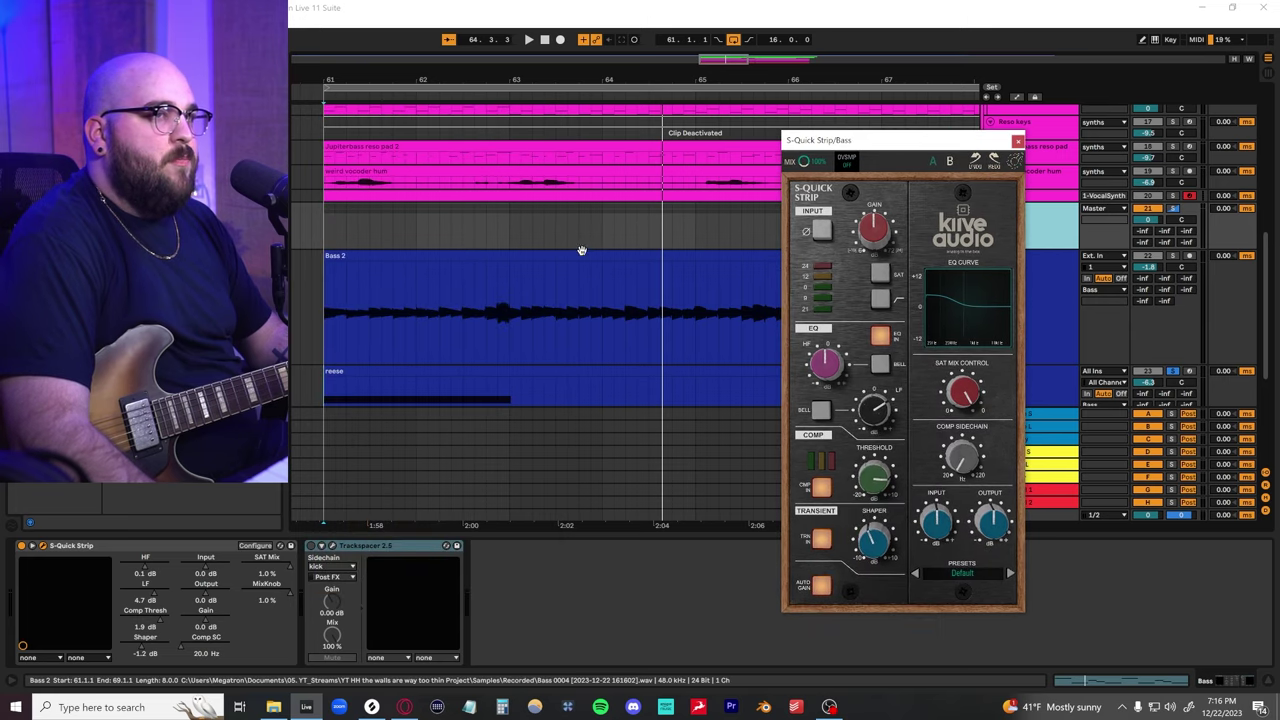
{"action": "scroll", "coordinate": [551, 255], "scroll_direction": "down", "scroll_amount": 3}
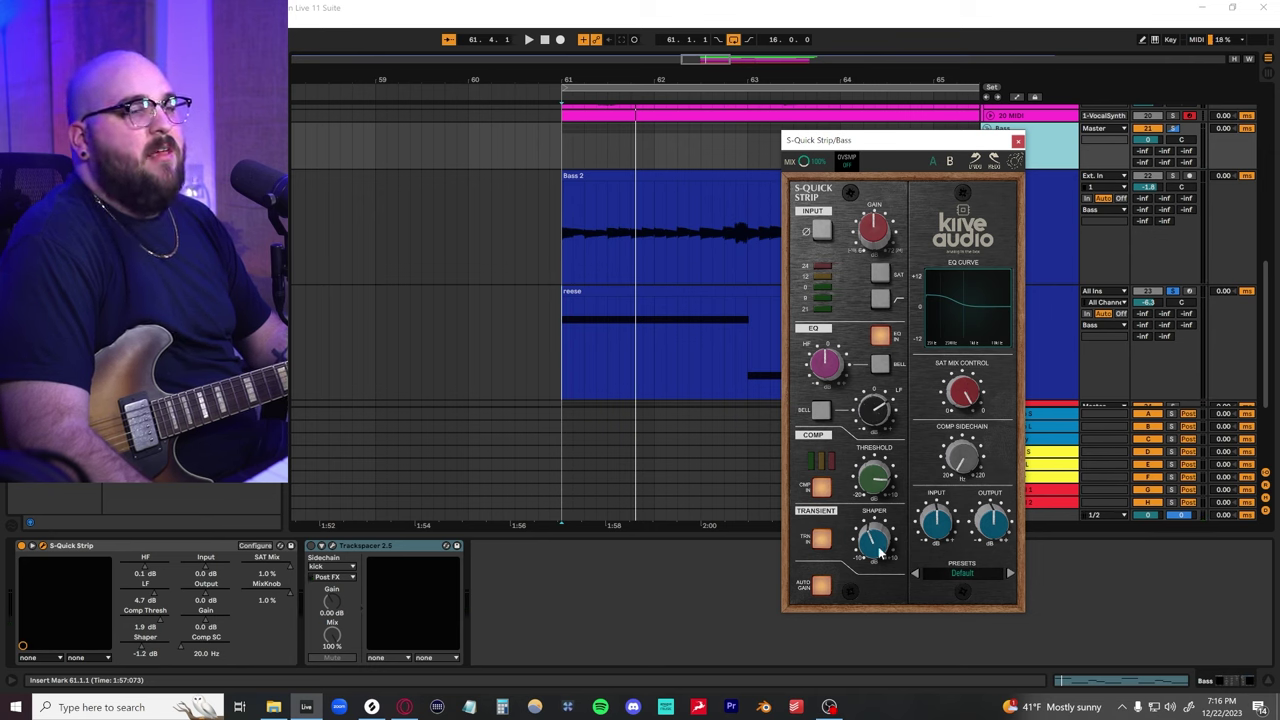
Play the soloed Bass group from bar 61 while examining S-Quick Strip's compressor and transient shaper, then stop playback
{"action": "left_click", "coordinate": [1178, 135]}
{"action": "key", "text": "space"}
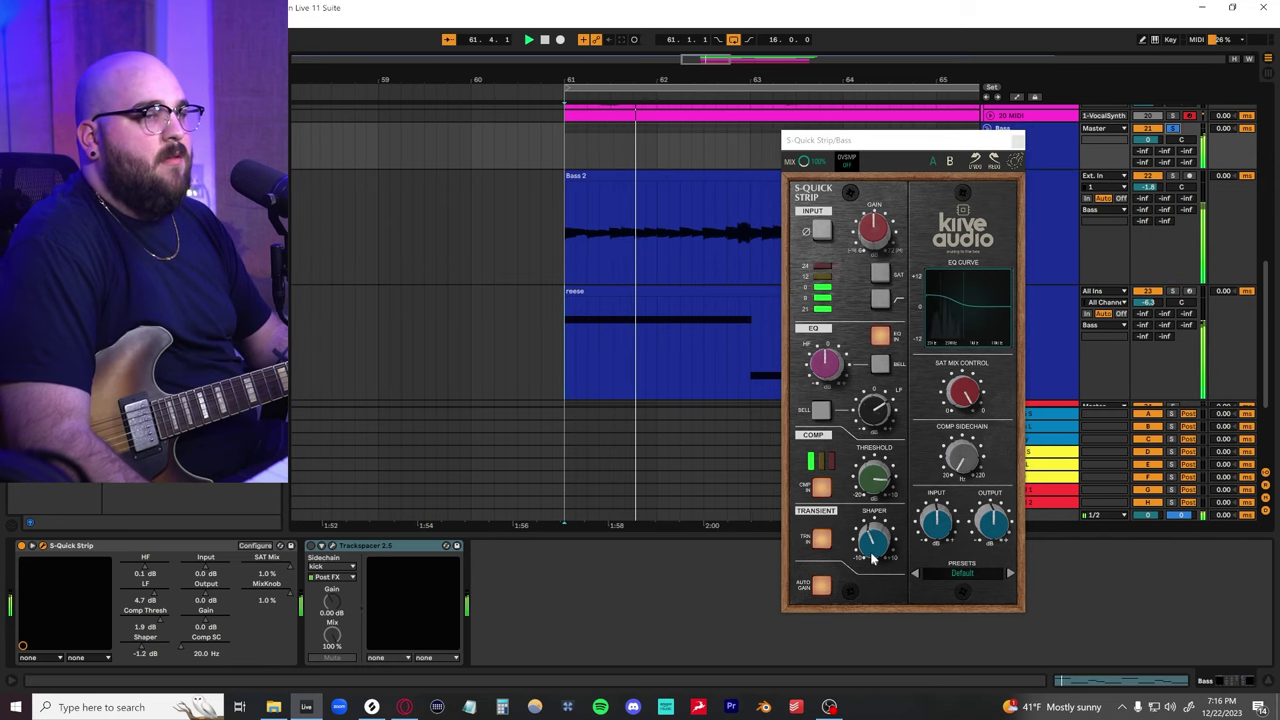
{"action": "key", "text": "space"}
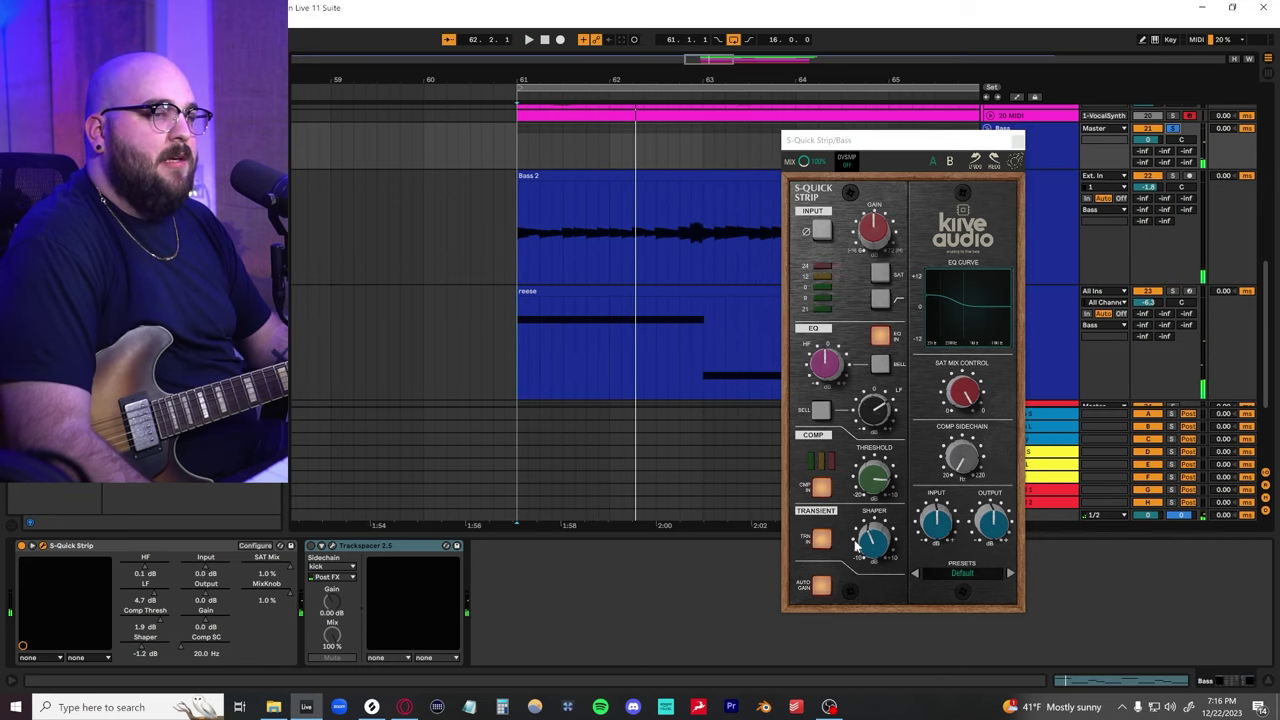
{"action": "key", "text": "space"}
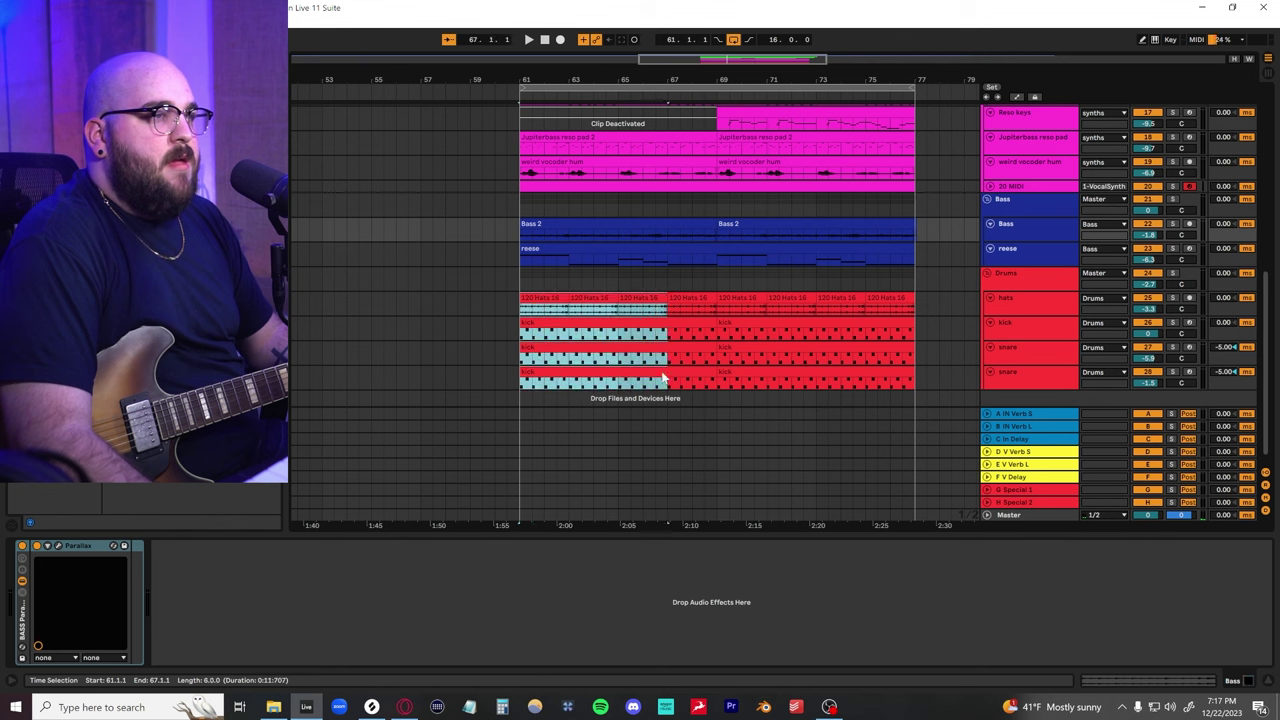
Show the hats, kick and two snare clips enlarged from bar 61 to 69 and display both snare tracks' devices
{"action": "left_click_drag", "start_coordinate": [664, 381], "coordinate": [676, 381]}
{"action": "key", "text": "z"}
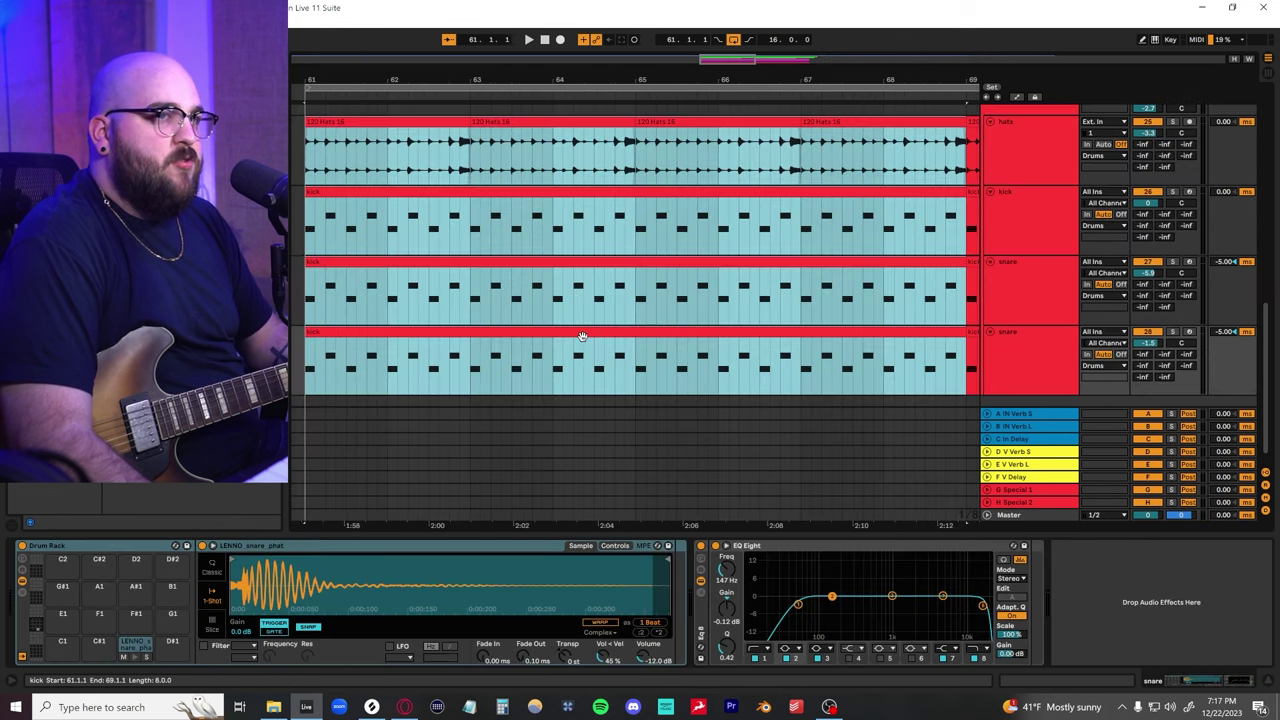
{"action": "left_click", "coordinate": [583, 337]}
{"action": "scroll", "coordinate": [583, 337], "scroll_direction": "left", "scroll_amount": 2}
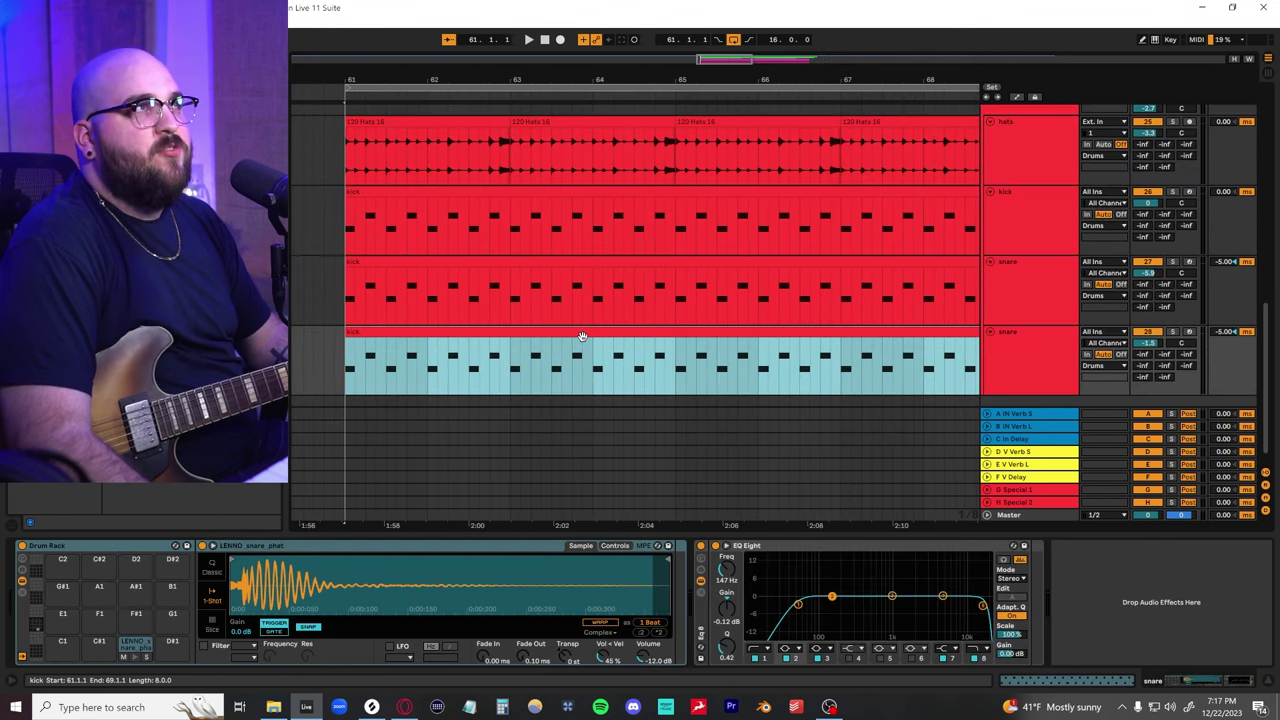
{"action": "left_click", "coordinate": [537, 322]}
{"action": "scroll", "coordinate": [536, 323], "scroll_direction": "left", "scroll_amount": 1}
{"action": "scroll", "coordinate": [536, 323], "scroll_direction": "right", "scroll_amount": 3}
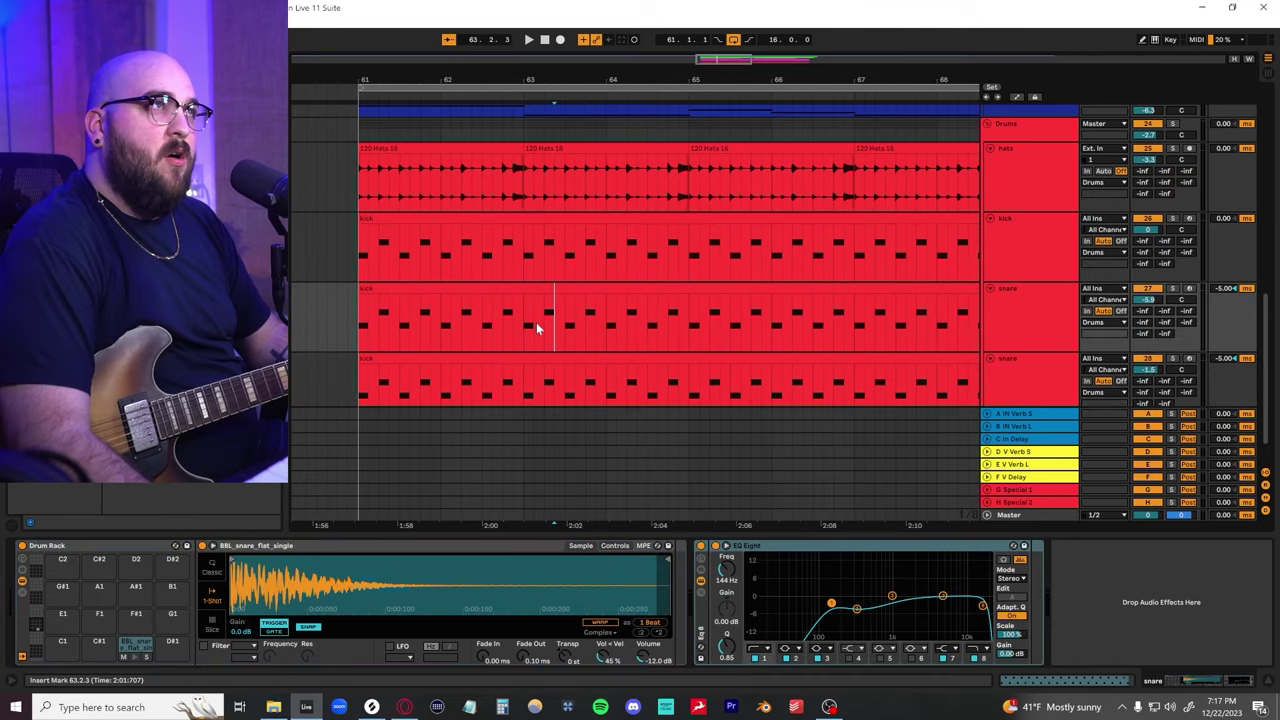
{"action": "scroll", "coordinate": [536, 323], "scroll_direction": "left", "scroll_amount": 1}
{"action": "scroll", "coordinate": [536, 322], "scroll_direction": "left", "scroll_amount": 1}
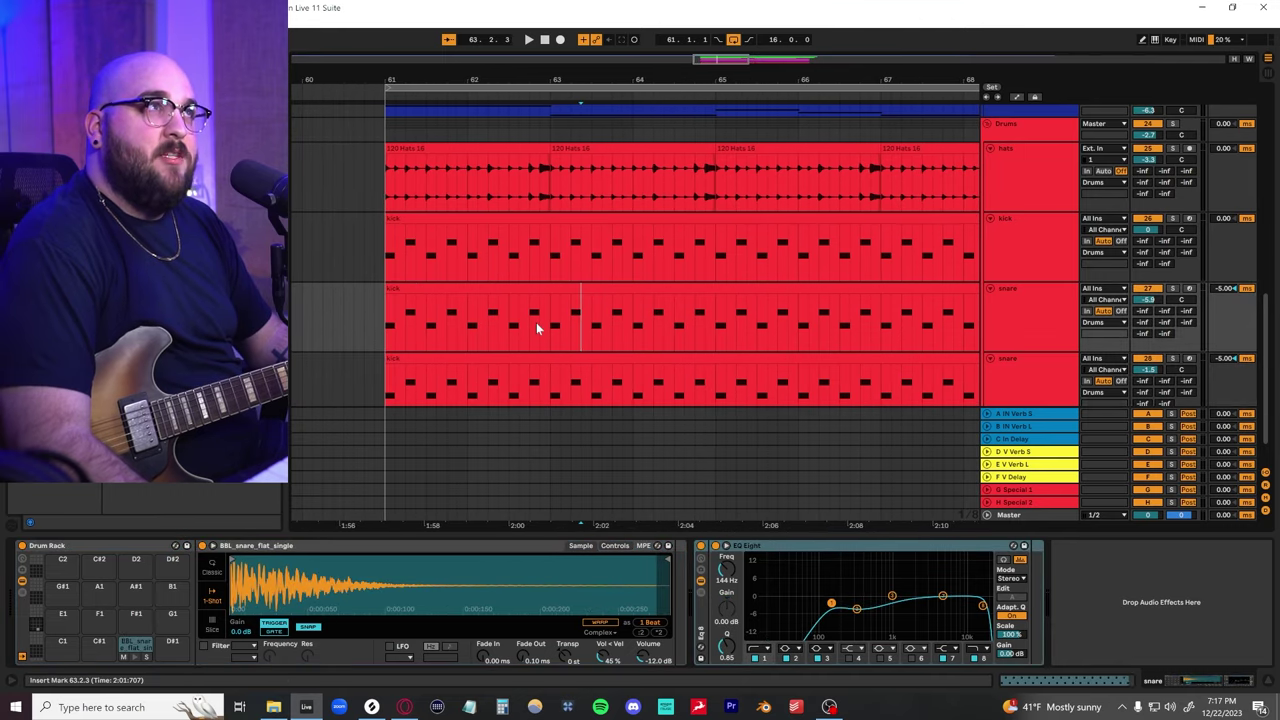
{"action": "scroll", "coordinate": [536, 322], "scroll_direction": "right", "scroll_amount": 2}
{"action": "scroll", "coordinate": [536, 326], "scroll_direction": "right", "scroll_amount": 1}
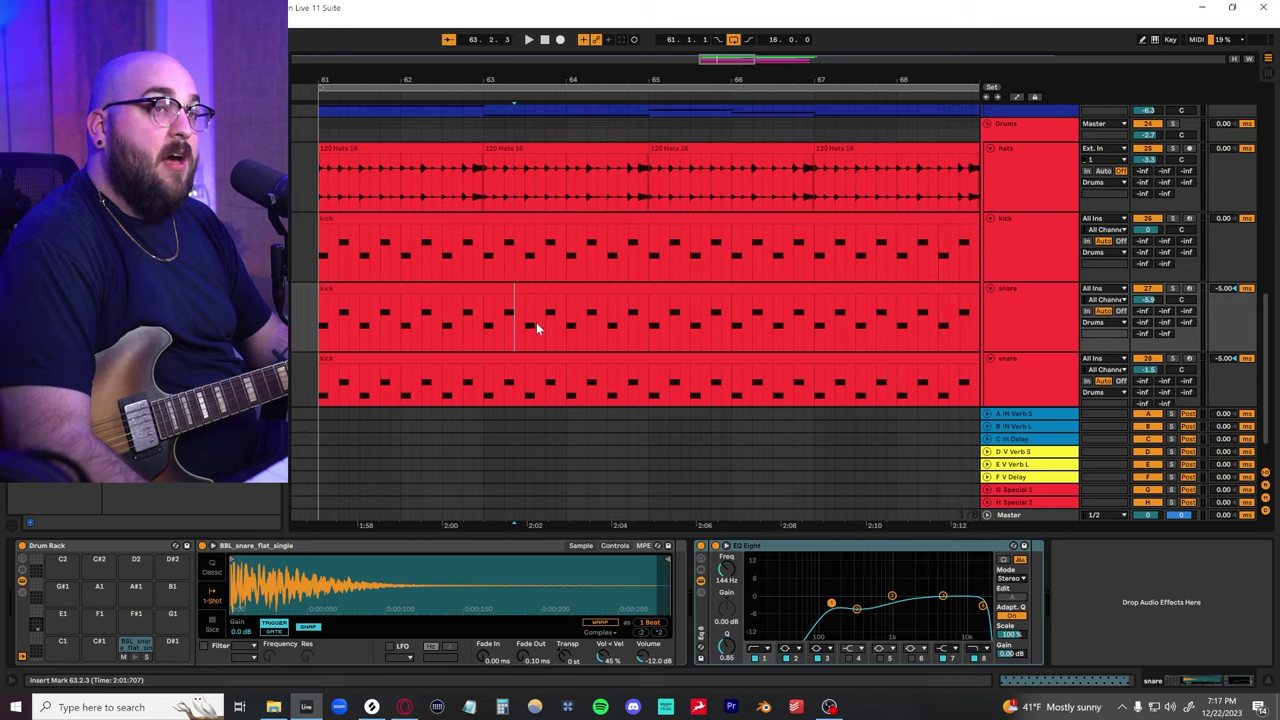
{"action": "scroll", "coordinate": [536, 326], "scroll_direction": "left", "scroll_amount": 3}
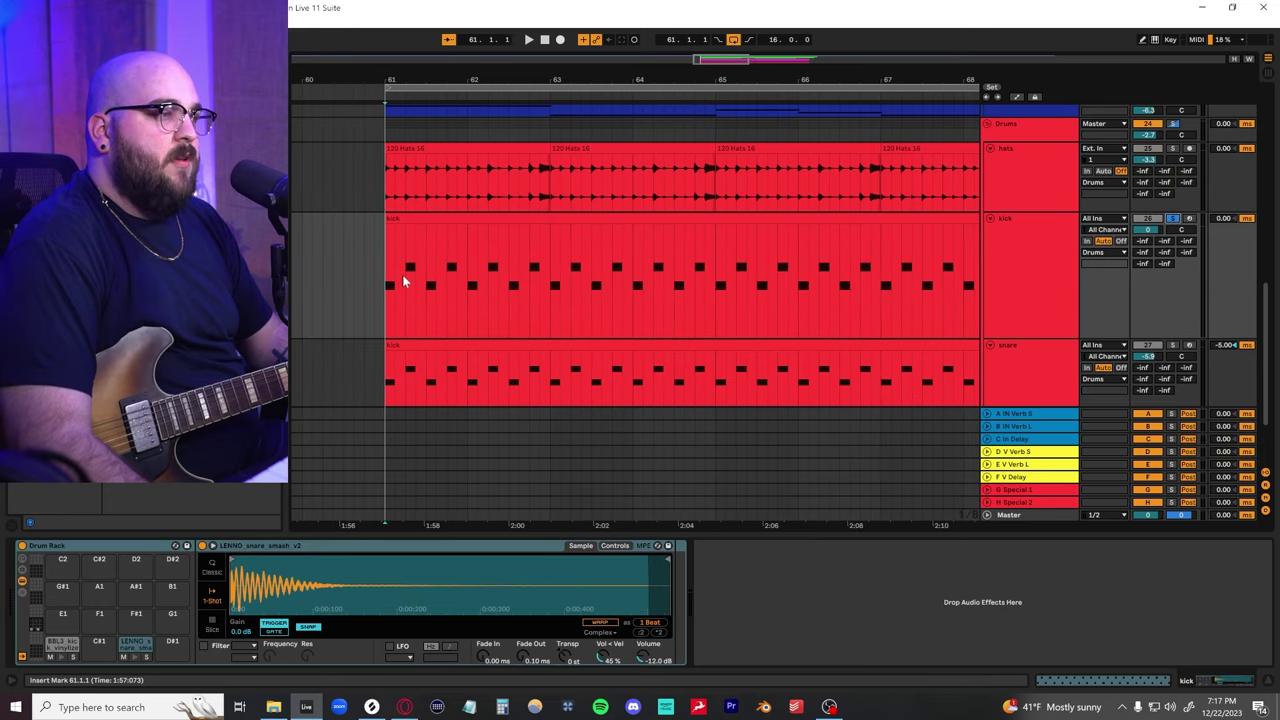
Enlarge the kick clip's notes, select bars 61 to 63, and play the soloed kick track
{"action": "scroll", "coordinate": [403, 280], "scroll_direction": "up", "scroll_amount": 5}
{"action": "scroll", "coordinate": [402, 280], "scroll_direction": "down", "scroll_amount": 2, "text": "ctrl"}
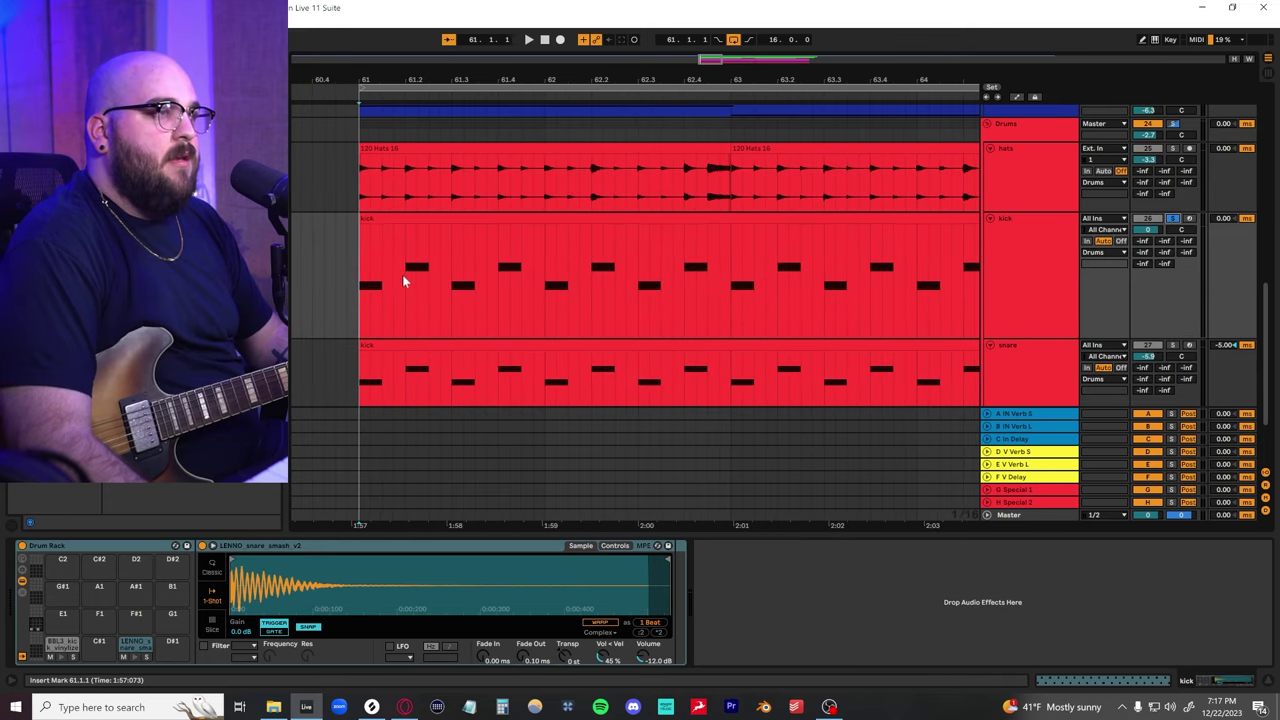
{"action": "left_click_drag", "start_coordinate": [362, 296], "coordinate": [732, 298]}
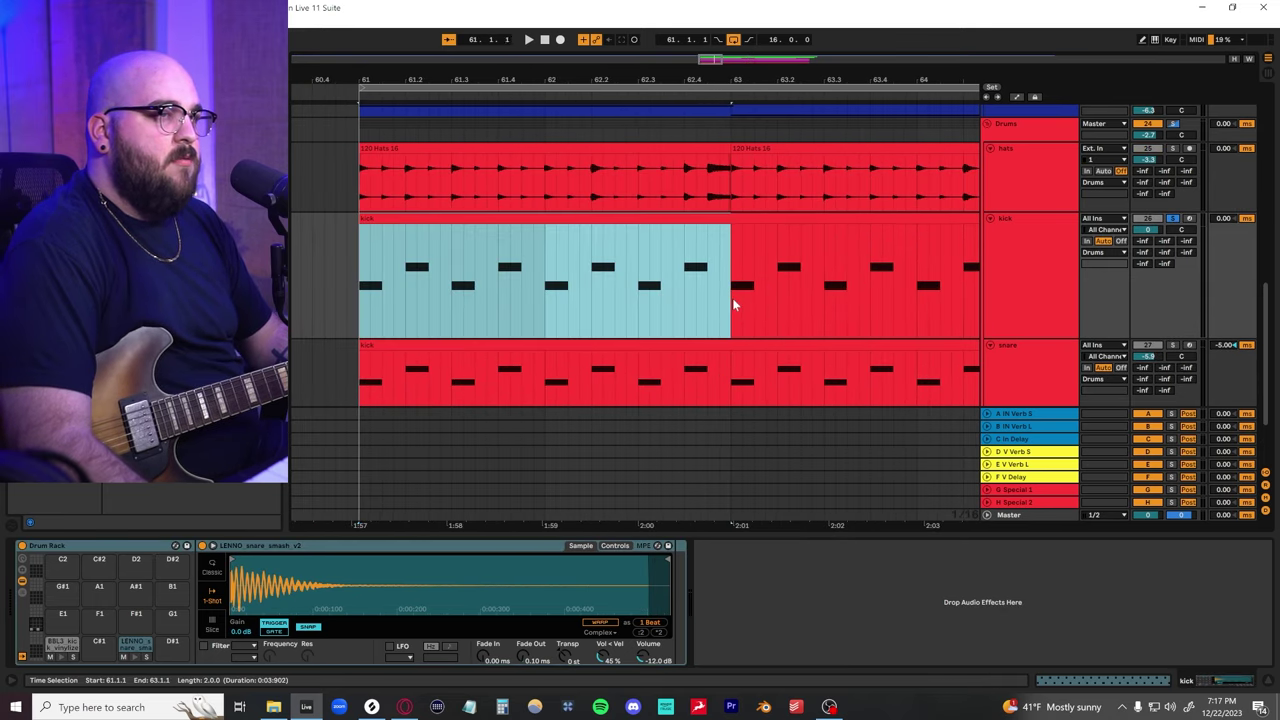
{"action": "key", "text": "space"}
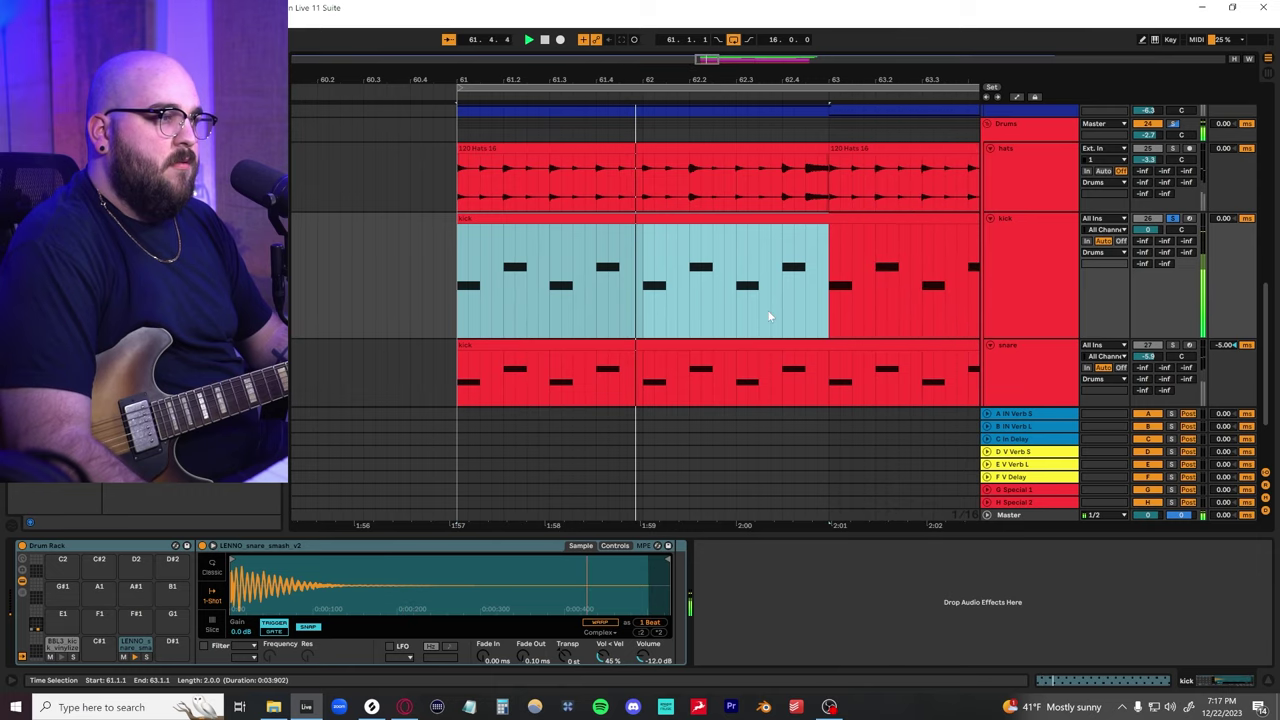
Show the BBL3_kick_vinylized sample in the kick's Drum Rack and bring up its entry in Splice Desktop
{"action": "left_click", "coordinate": [62, 645]}
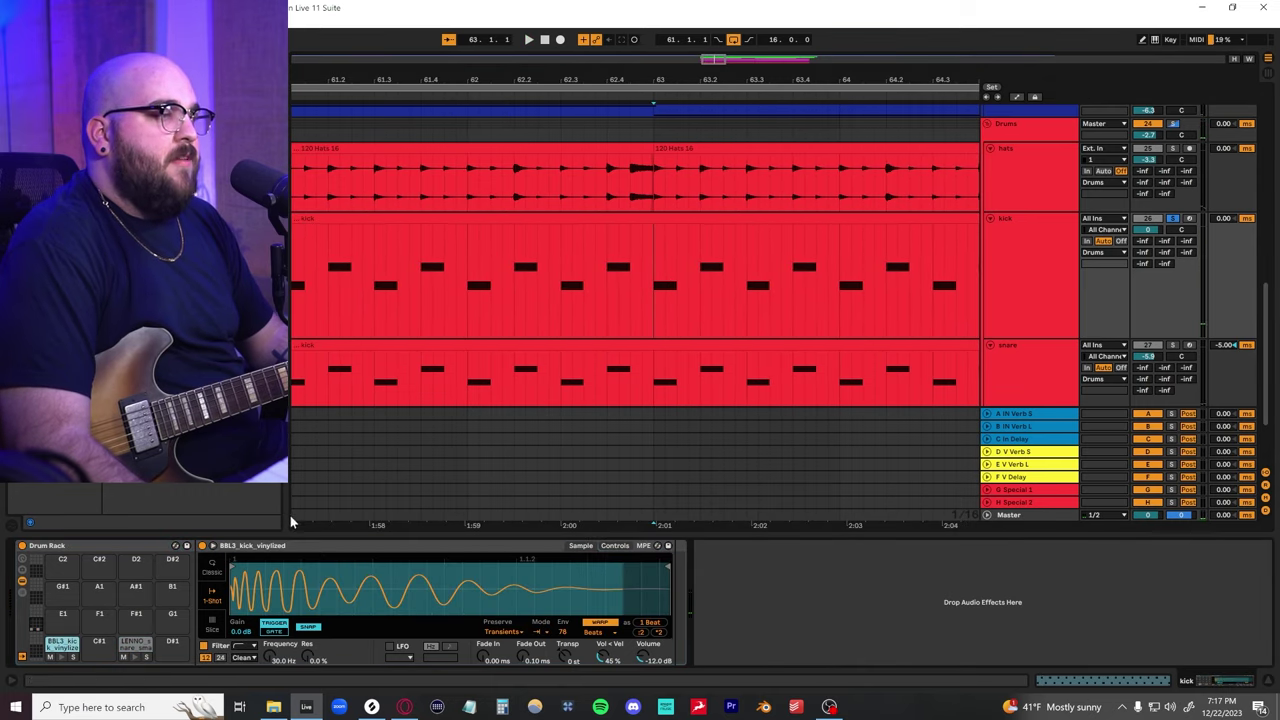
{"action": "mouse_move", "coordinate": [371, 707]}
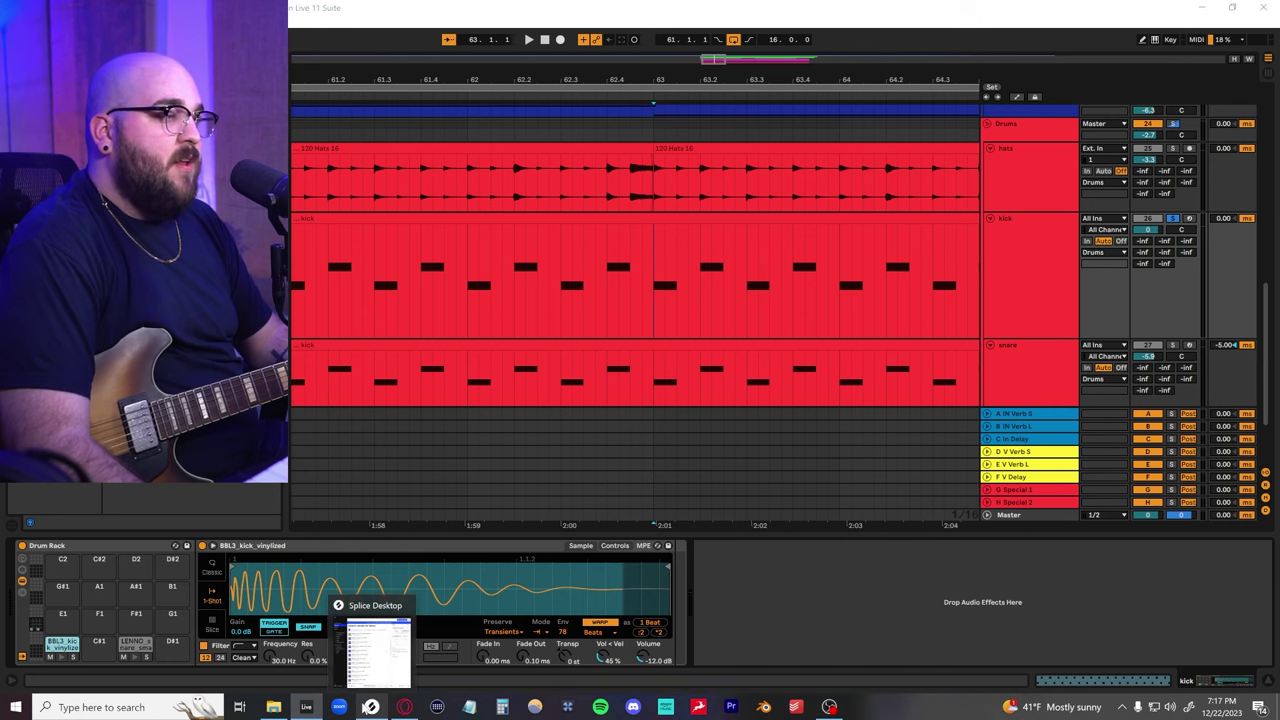
{"action": "left_click", "coordinate": [371, 707]}
{"action": "left_click_drag", "start_coordinate": [975, 103], "coordinate": [743, 80]}
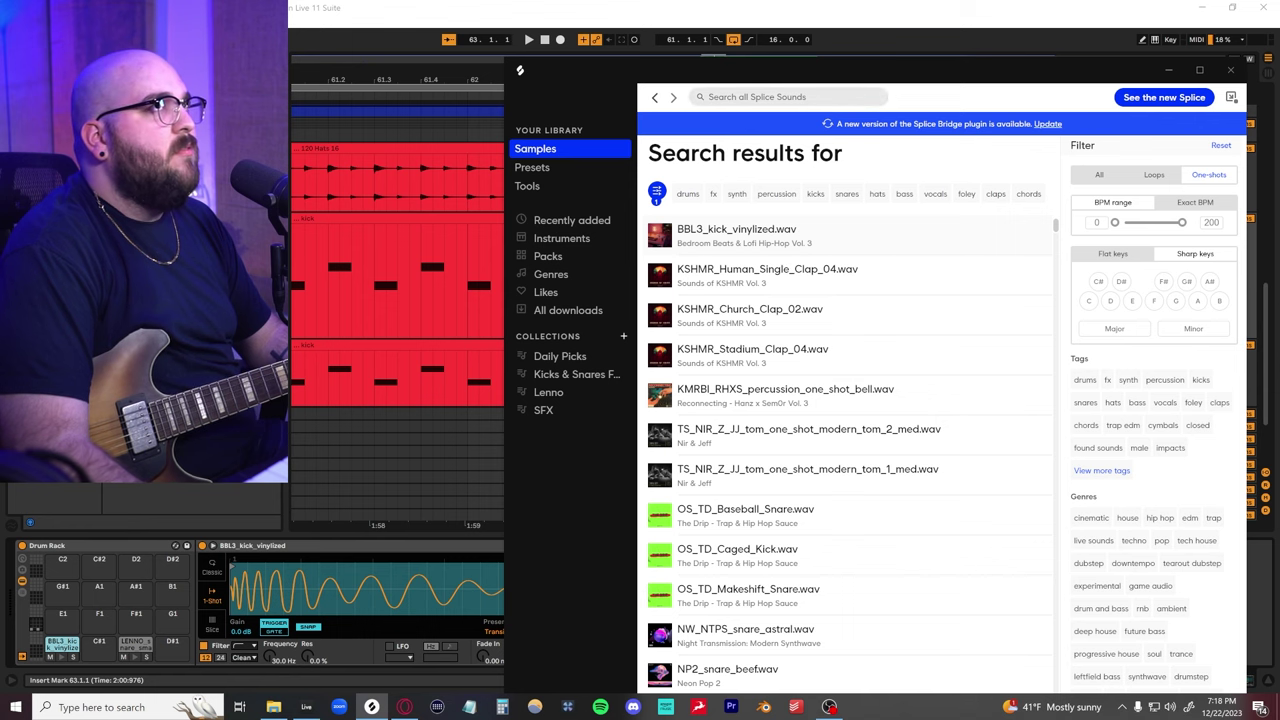
Return to Ableton Live, show the kick rack's LENNO snare pad, and audition BBL_snare_flat_single on the upper snare track
{"action": "left_click", "coordinate": [134, 650]}
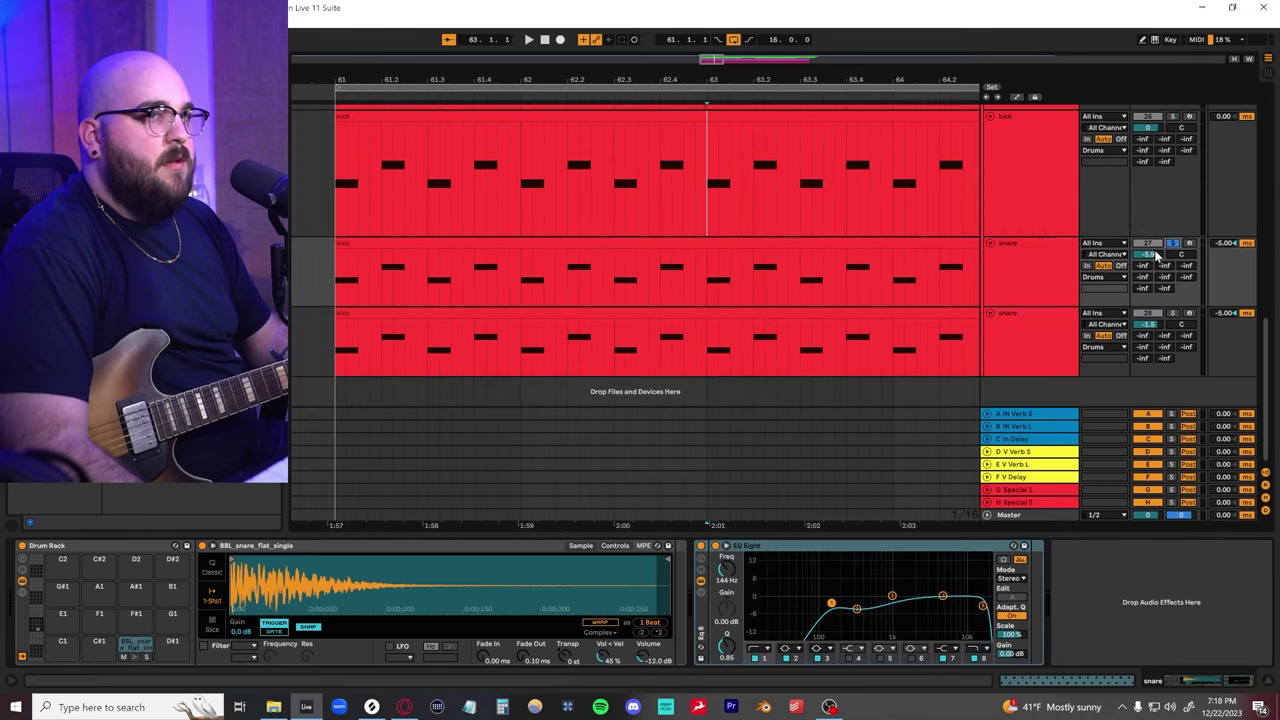
{"action": "left_click", "coordinate": [133, 657]}
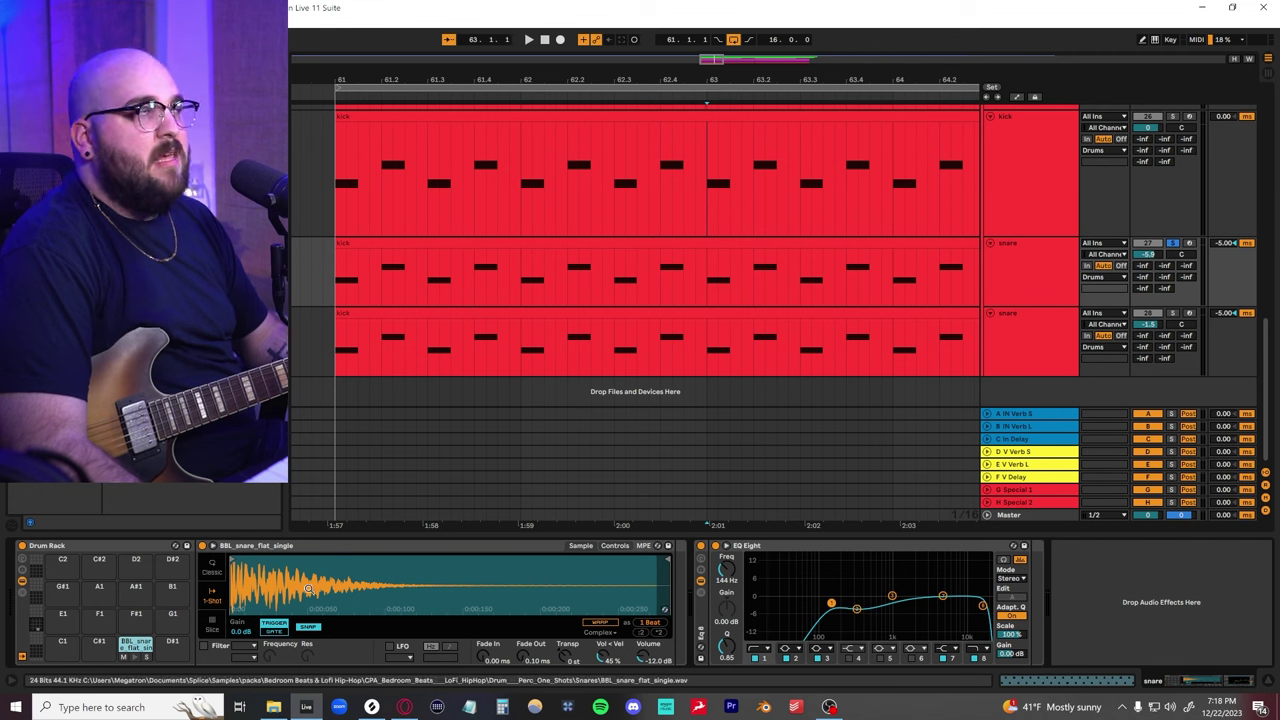
{"action": "left_click", "coordinate": [131, 657]}
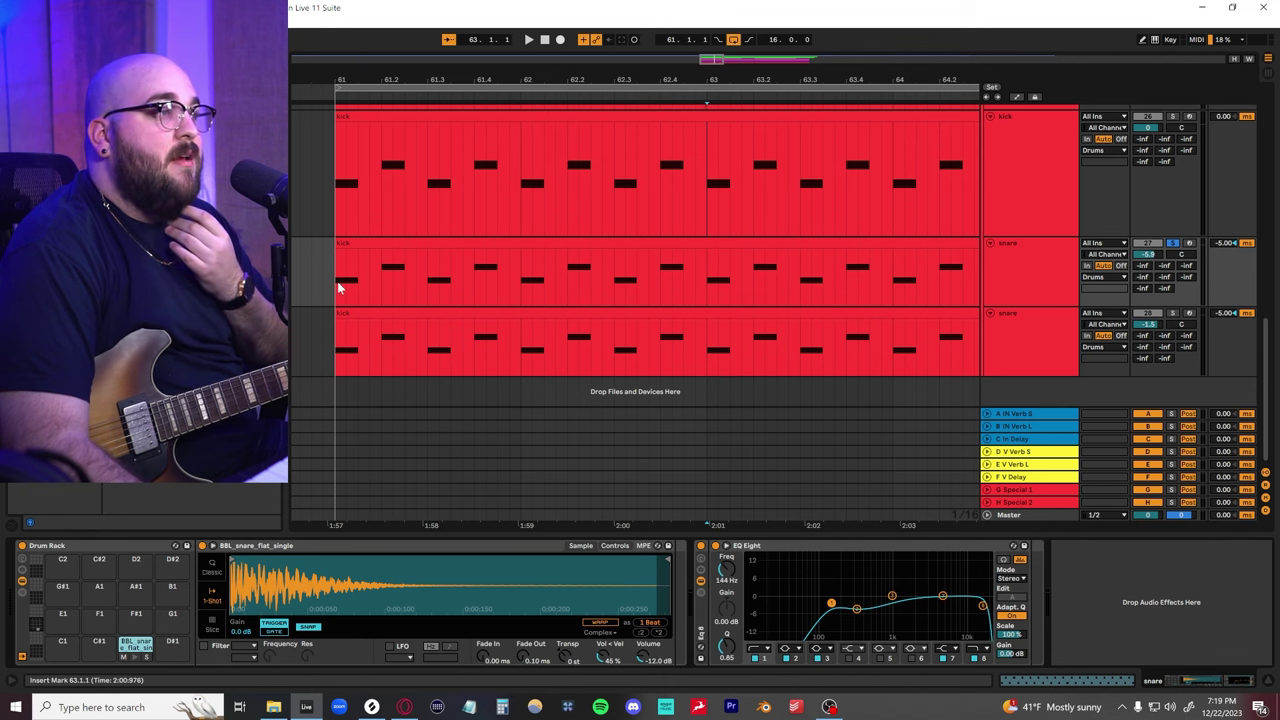
Mark beat 61.2 on the upper snare clip and compare its notes with the kick pattern
{"action": "left_click", "coordinate": [380, 271]}
{"action": "scroll", "coordinate": [440, 268], "scroll_direction": "up", "scroll_amount": 1}
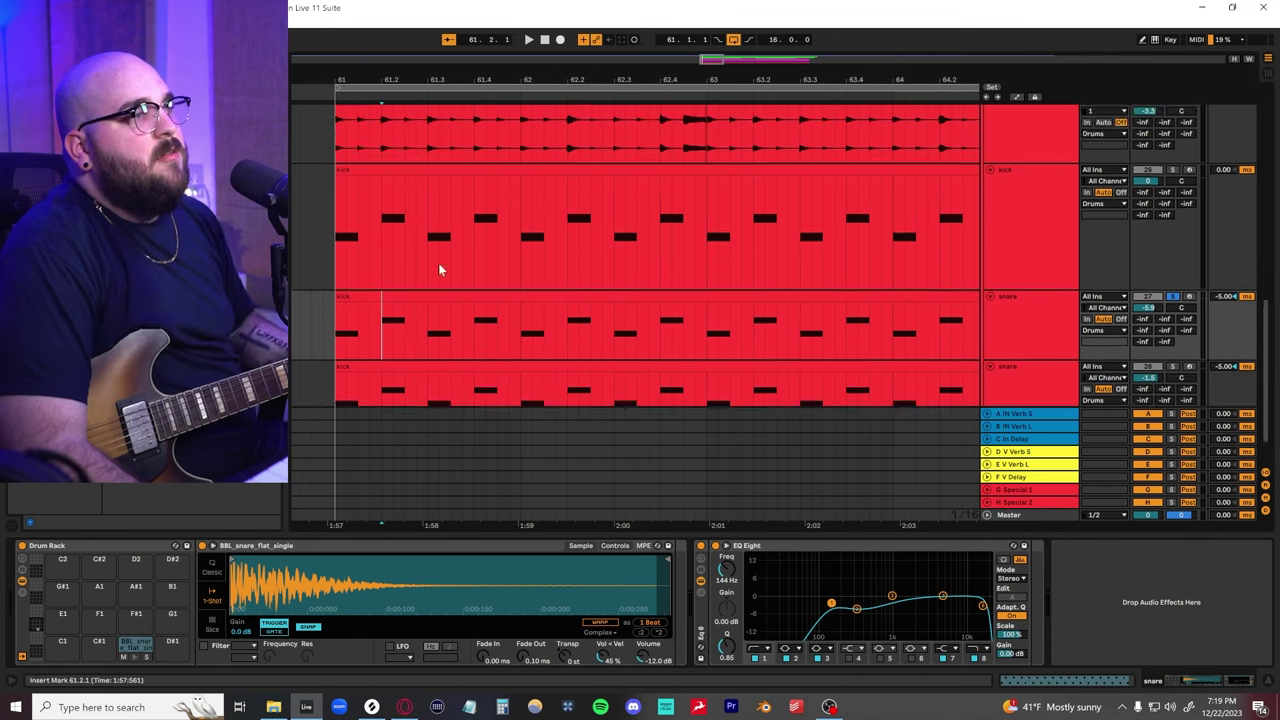
{"action": "scroll", "coordinate": [436, 265], "scroll_direction": "down", "scroll_amount": 1}
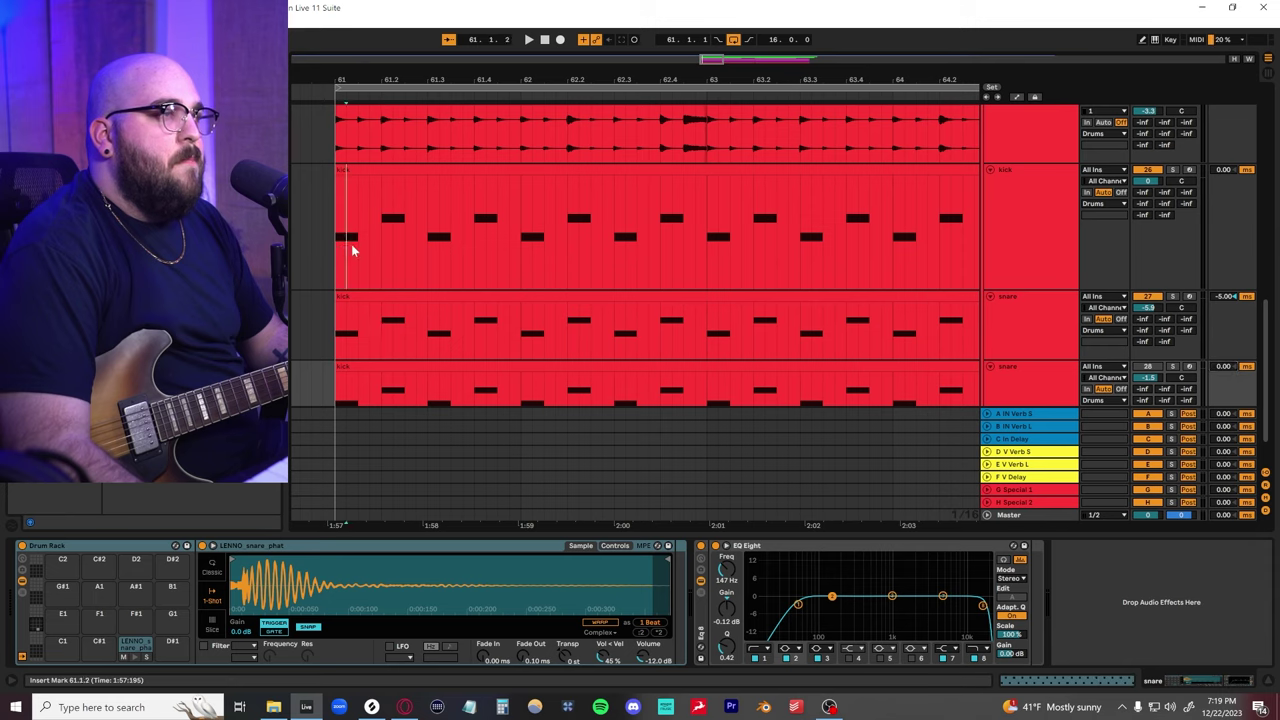
Examine the kick notes from bar 61 into bar 62 against the snares and display the lower snare track's devices
{"action": "left_click_drag", "start_coordinate": [347, 250], "coordinate": [423, 271]}
{"action": "left_click", "coordinate": [576, 271]}
{"action": "scroll", "coordinate": [576, 271], "scroll_direction": "up", "scroll_amount": 1}
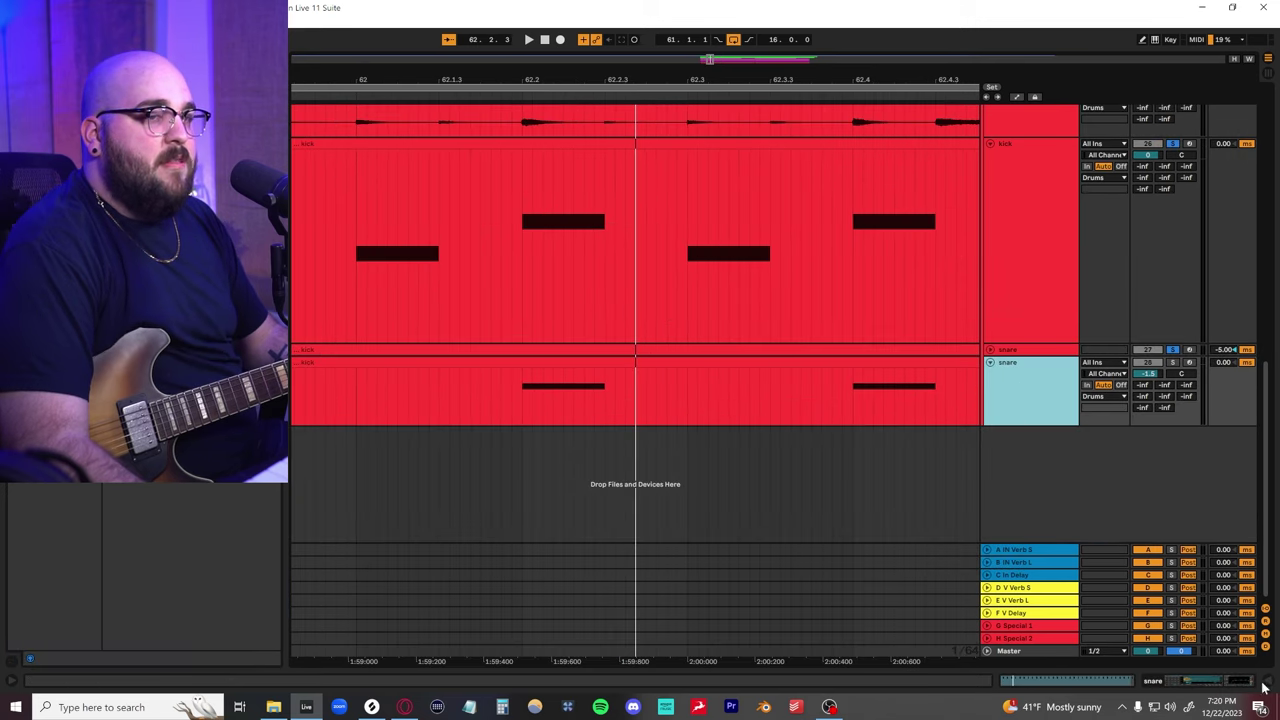
{"action": "left_click", "coordinate": [1265, 681]}
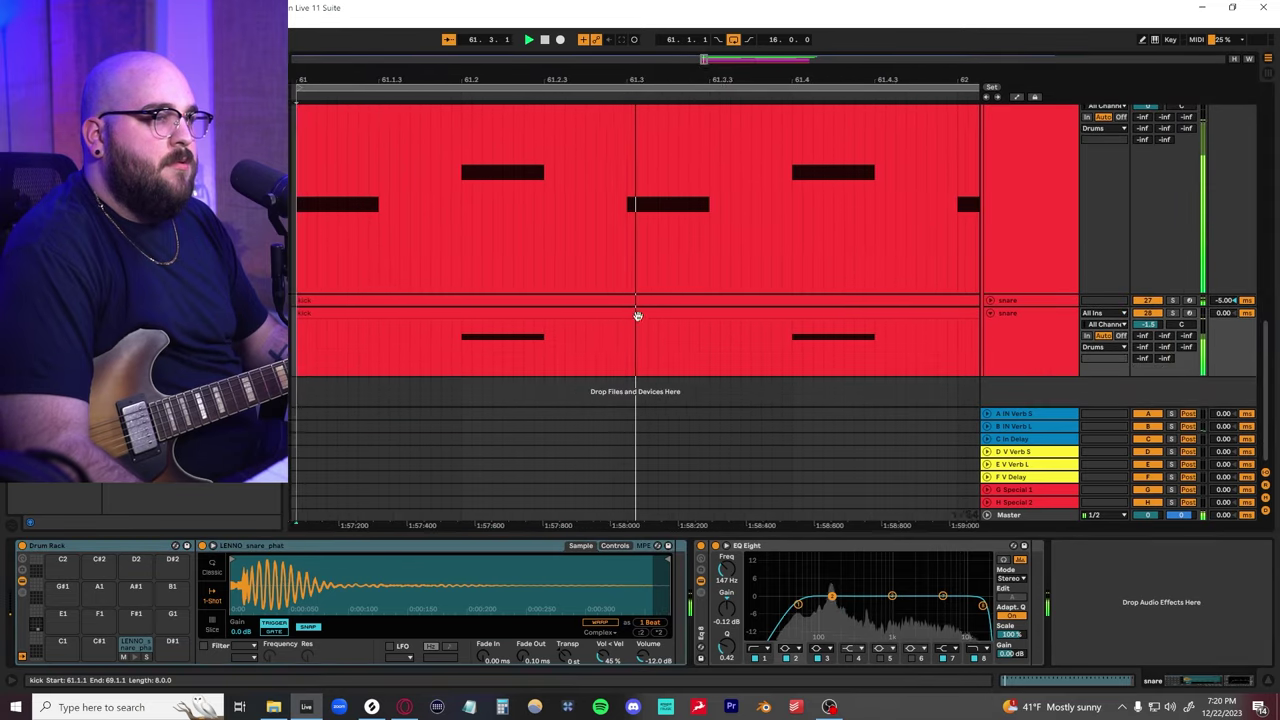
Set the lower snare's track delay to -5.00 ms, audition it soloed, and return to the snare notes at bar 61
{"action": "key", "text": "space"}
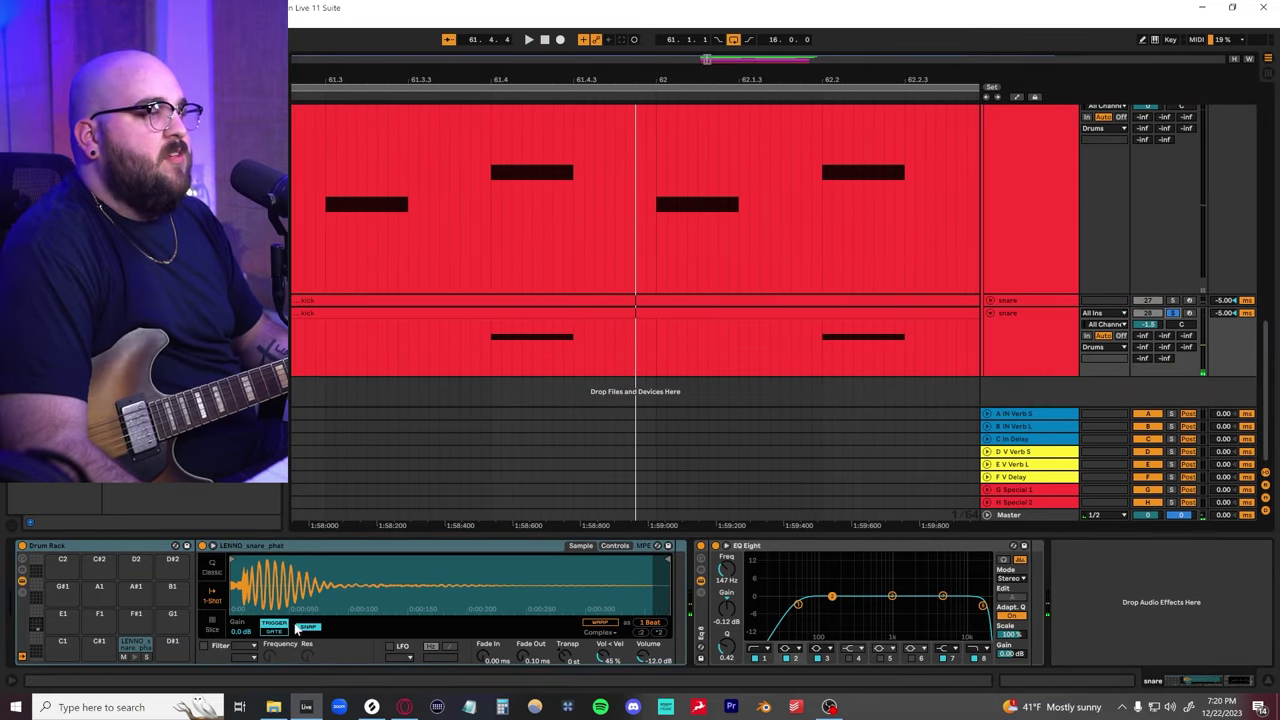
{"action": "scroll", "coordinate": [497, 432], "scroll_direction": "left", "scroll_amount": 4}
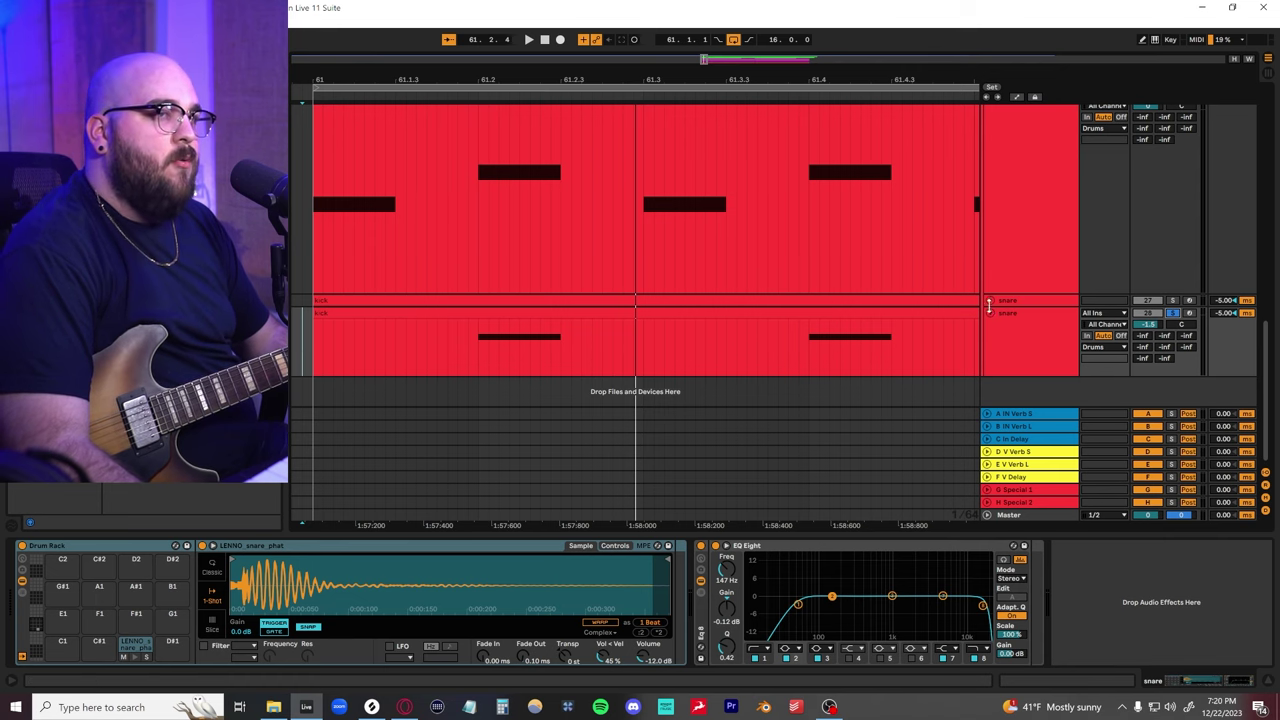
{"action": "left_click_drag", "start_coordinate": [990, 307], "coordinate": [1032, 313]}
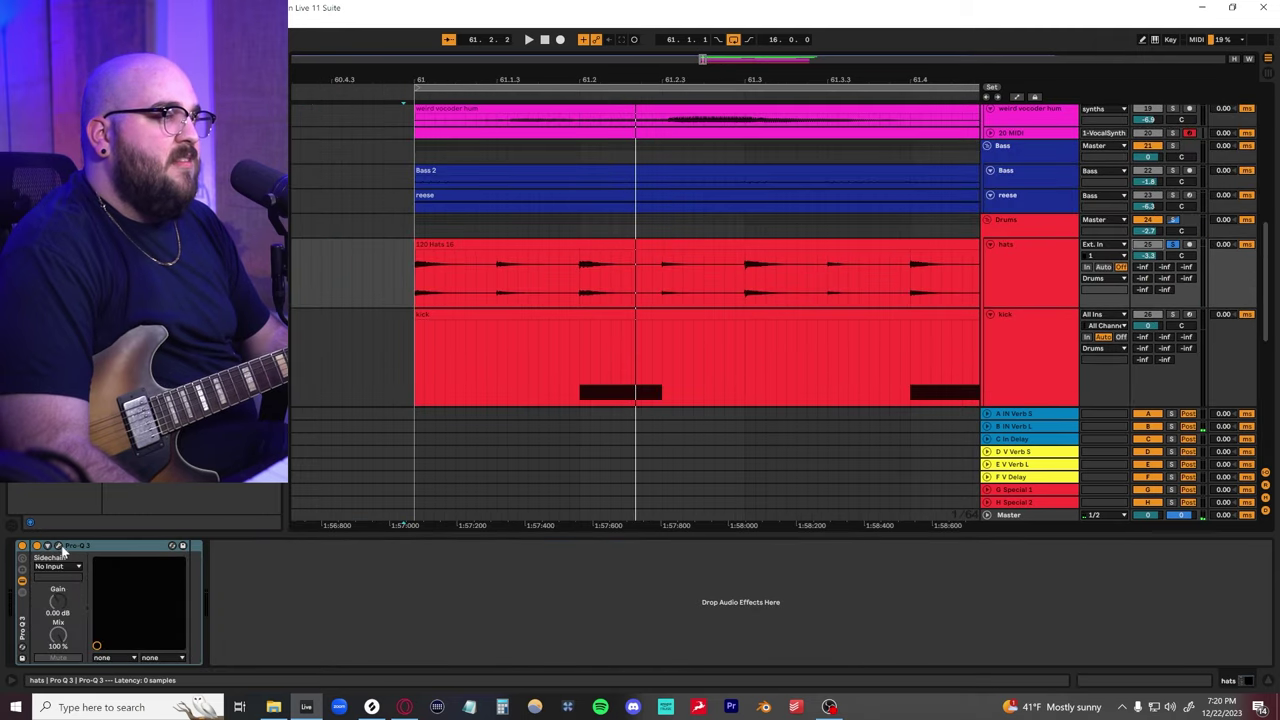
Examine the hats track's Pro-Q 3 curve while auditioning the soloed hats from bar 61, and close the plug-in window
{"action": "left_click", "coordinate": [58, 546]}
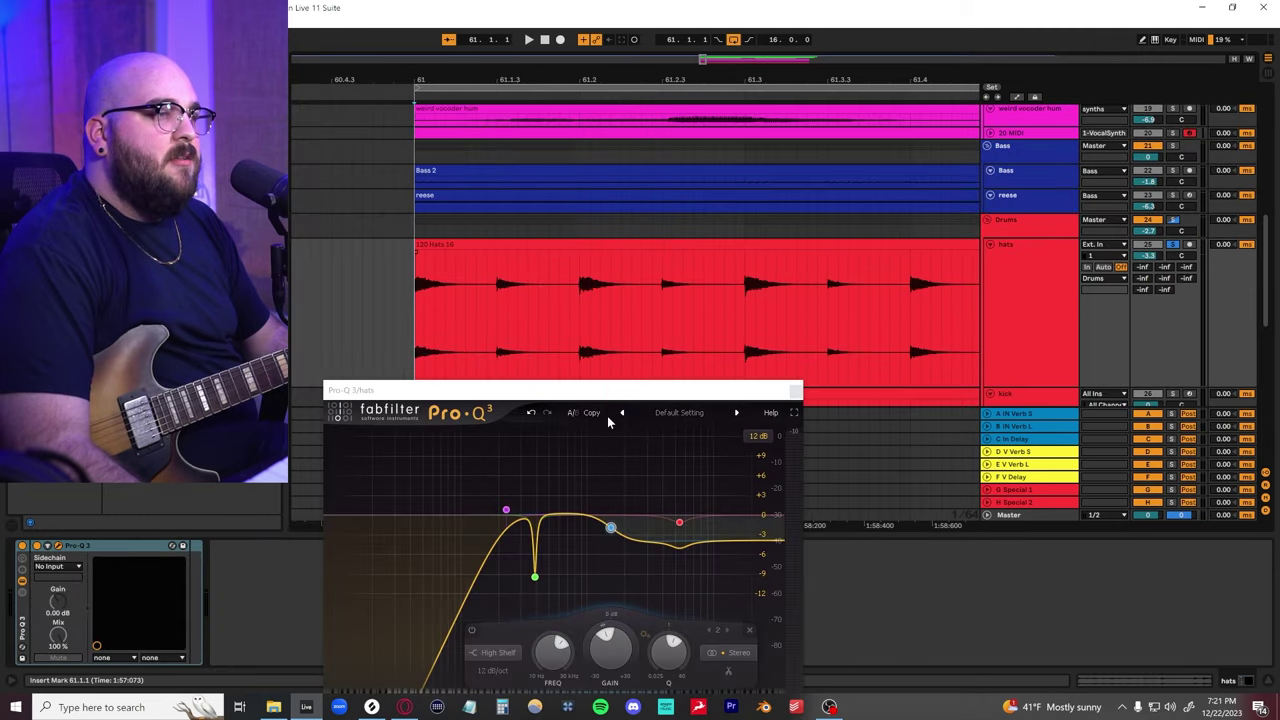
{"action": "left_click_drag", "start_coordinate": [542, 383], "coordinate": [507, 390]}
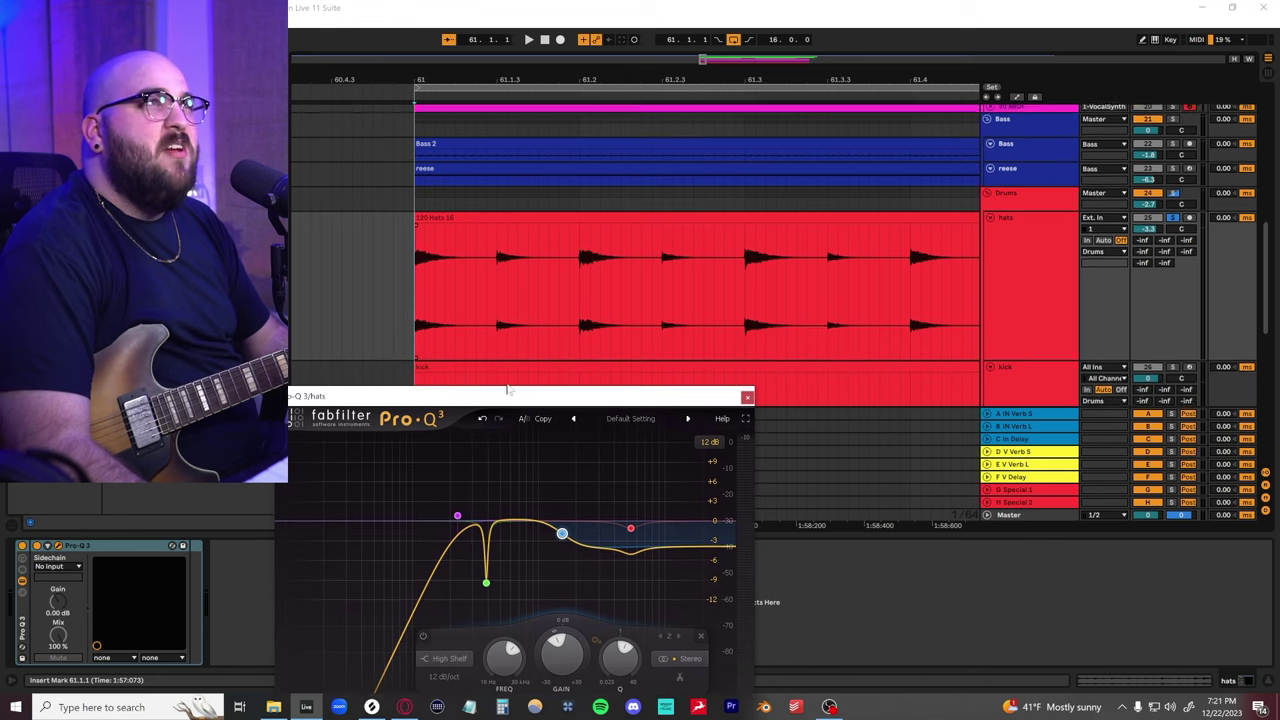
{"action": "scroll", "coordinate": [1020, 325], "scroll_direction": "down", "scroll_amount": 2}
{"action": "key", "text": "space"}
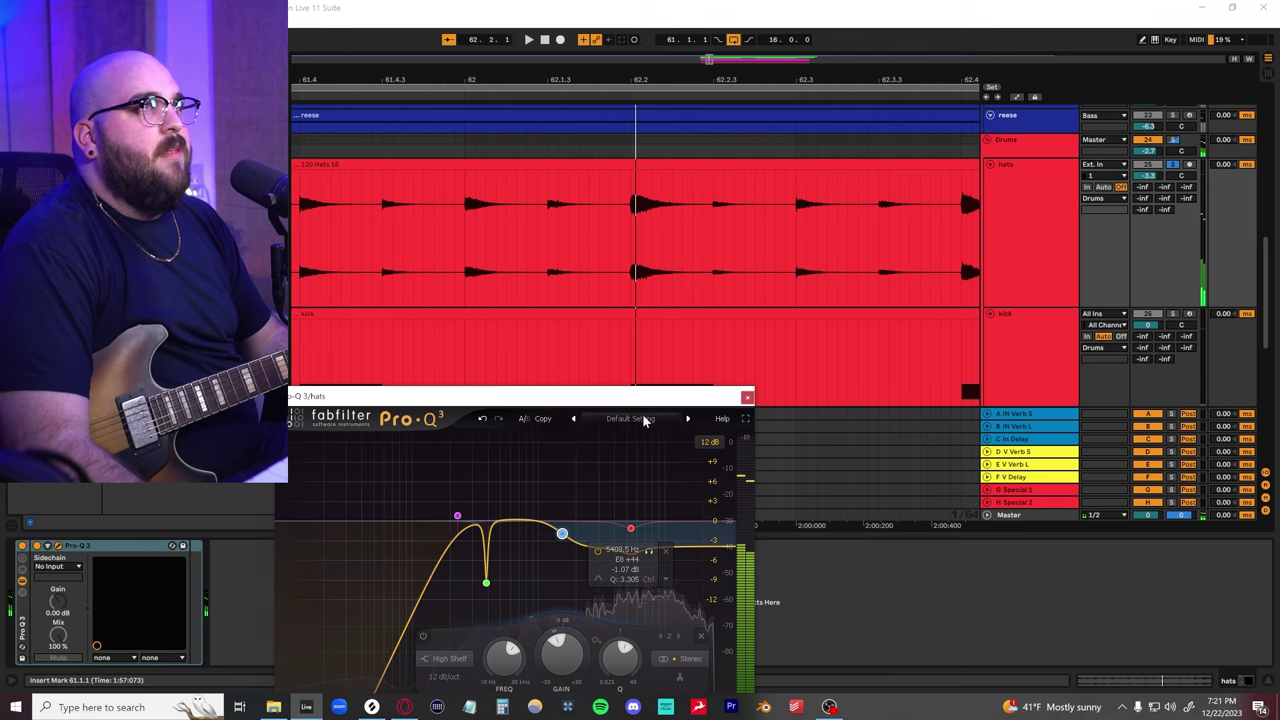
{"action": "left_click", "coordinate": [746, 398]}
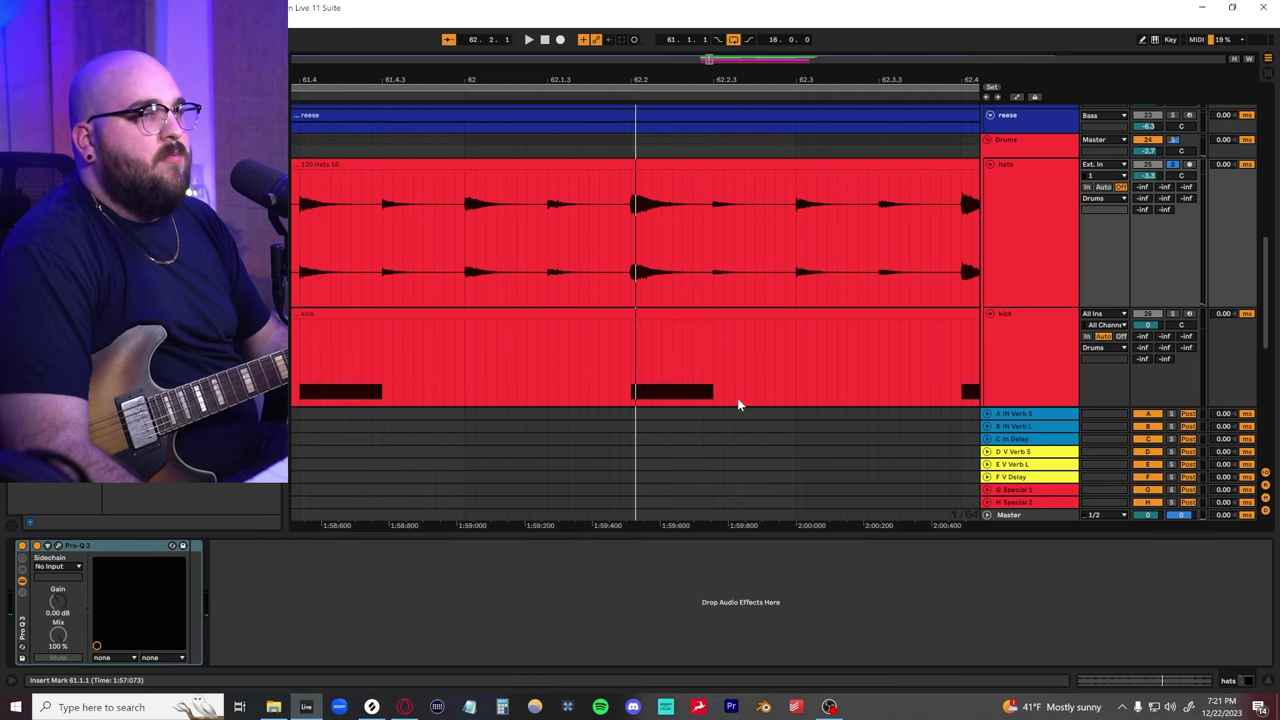
Display the Drums group's effects and audition the soloed drums with Drum Buss bypassed and re-enabled
{"action": "left_click", "coordinate": [1133, 152]}
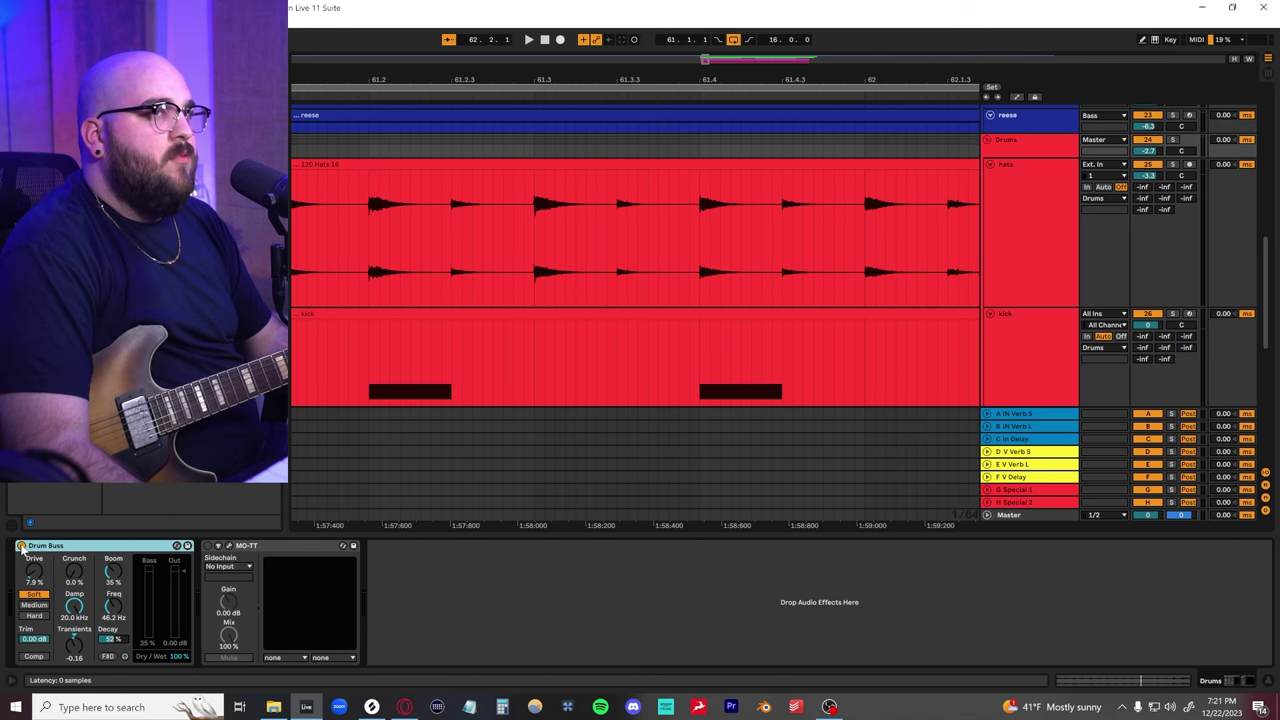
{"action": "left_click", "coordinate": [21, 546]}
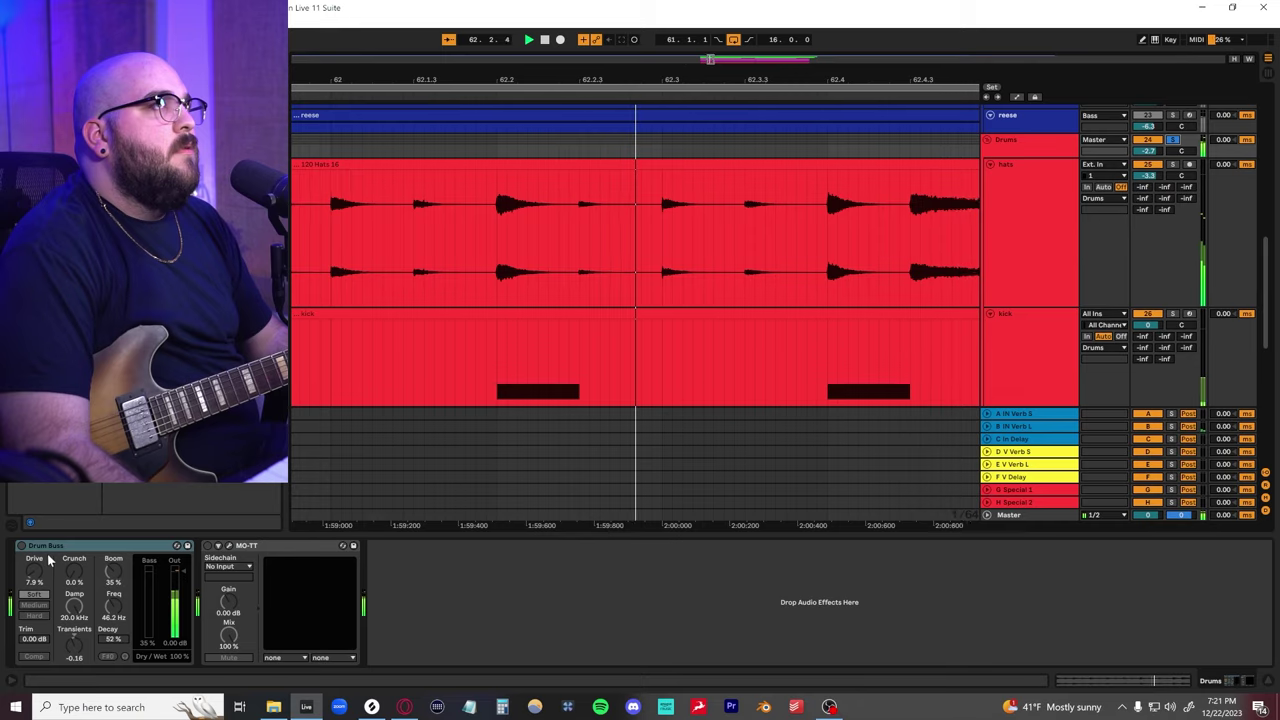
{"action": "left_click", "coordinate": [22, 547]}
{"action": "left_click", "coordinate": [21, 546]}
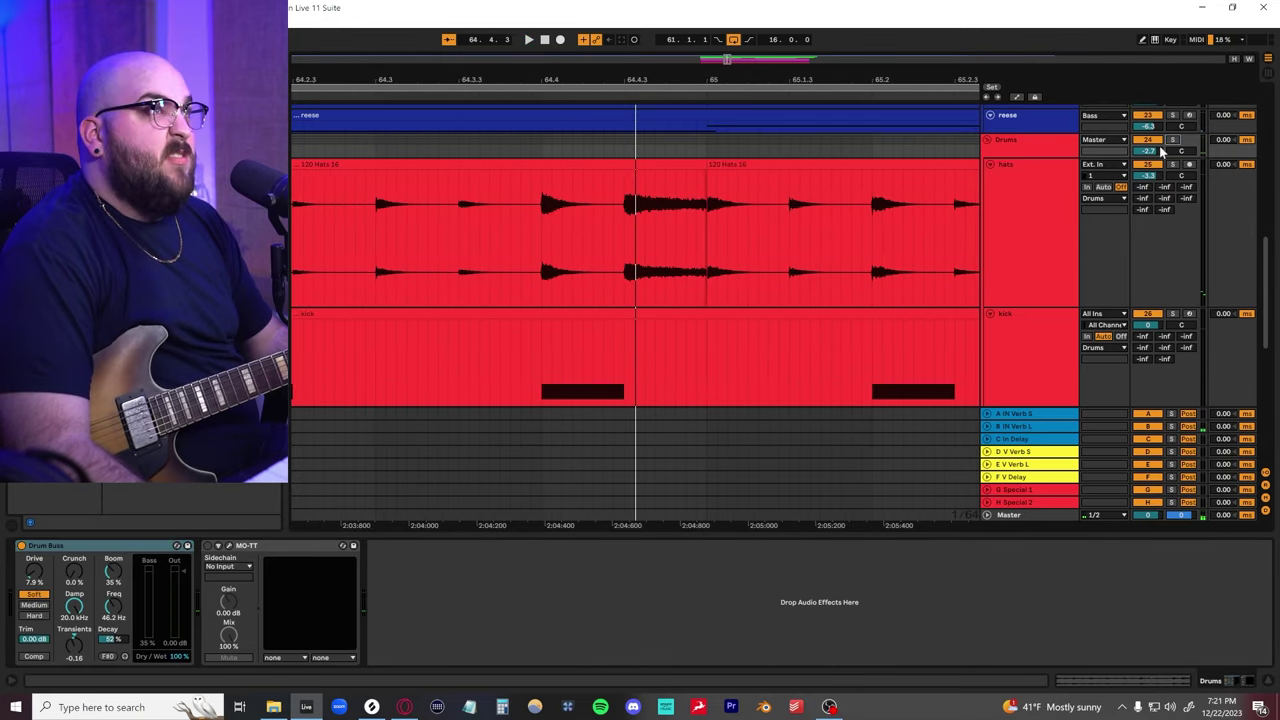
Hide the device details, bring all track groups into view, and play the full arrangement from bar 61
{"action": "left_click", "coordinate": [1268, 681]}
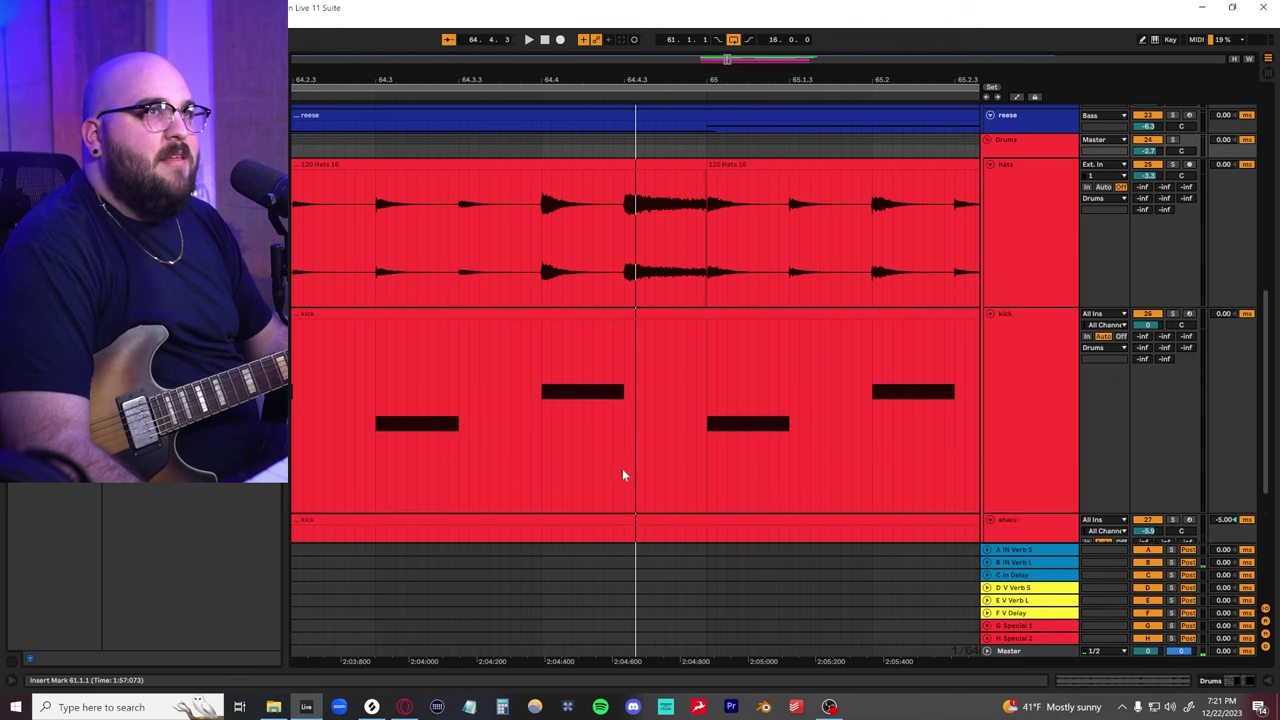
{"action": "scroll", "coordinate": [572, 391], "scroll_direction": "down", "scroll_amount": 2}
{"action": "scroll", "coordinate": [572, 391], "scroll_direction": "down", "scroll_amount": 5}
{"action": "scroll", "coordinate": [572, 397], "scroll_direction": "down", "scroll_amount": 3}
{"action": "scroll", "coordinate": [572, 397], "scroll_direction": "down", "scroll_amount": 4}
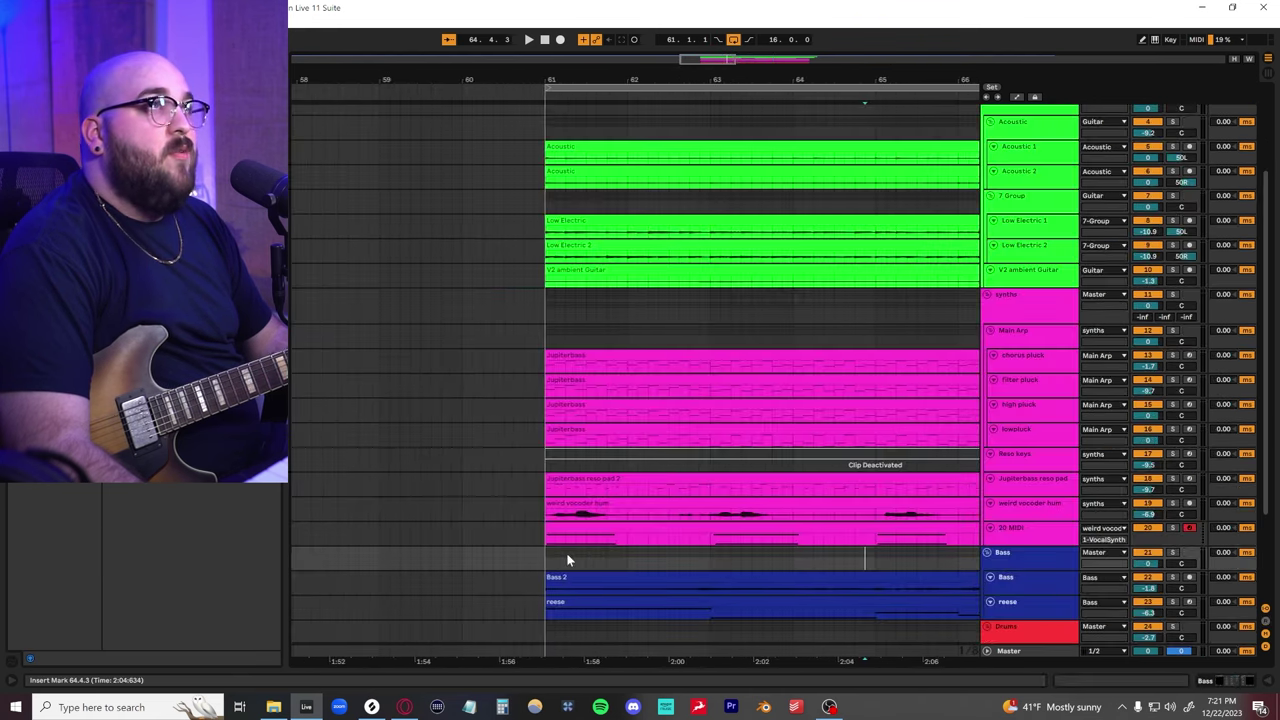
{"action": "scroll", "coordinate": [567, 558], "scroll_direction": "right", "scroll_amount": 1}
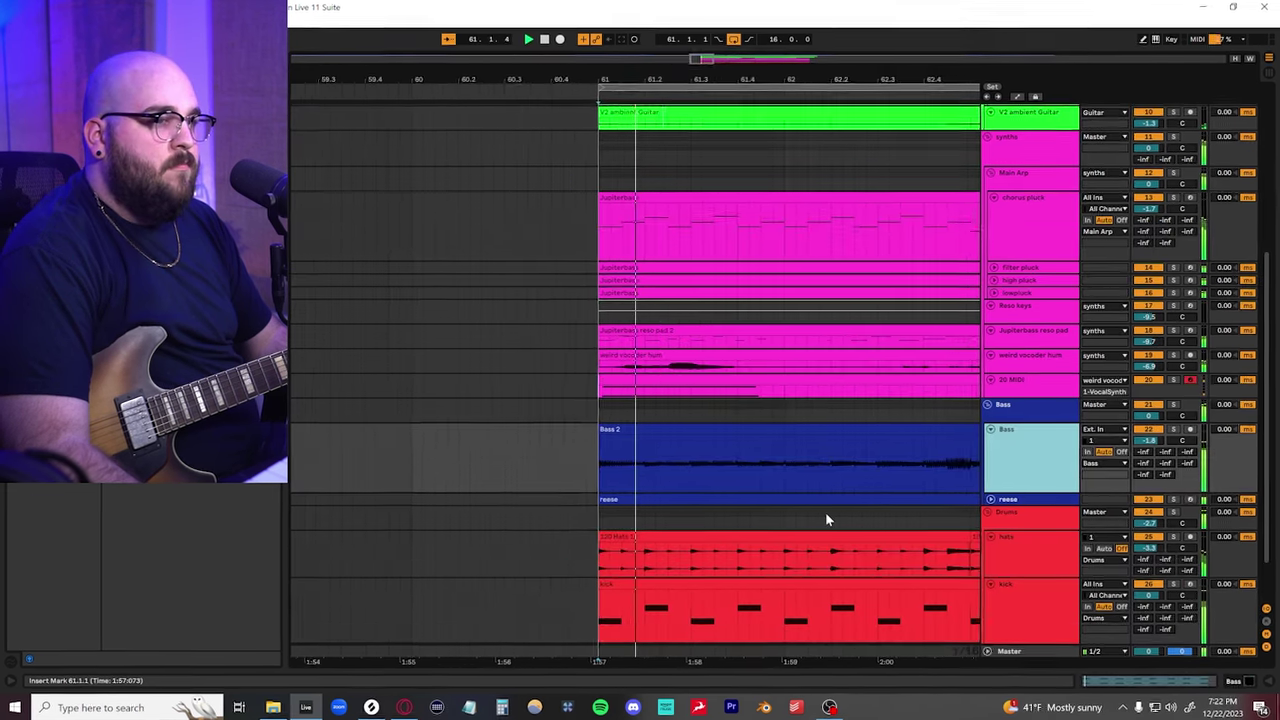
Examine the guitar, synth, bass and drum tracks while the full arrangement plays through bars 62 to 73
{"action": "scroll", "coordinate": [826, 513], "scroll_direction": "up", "scroll_amount": 1}
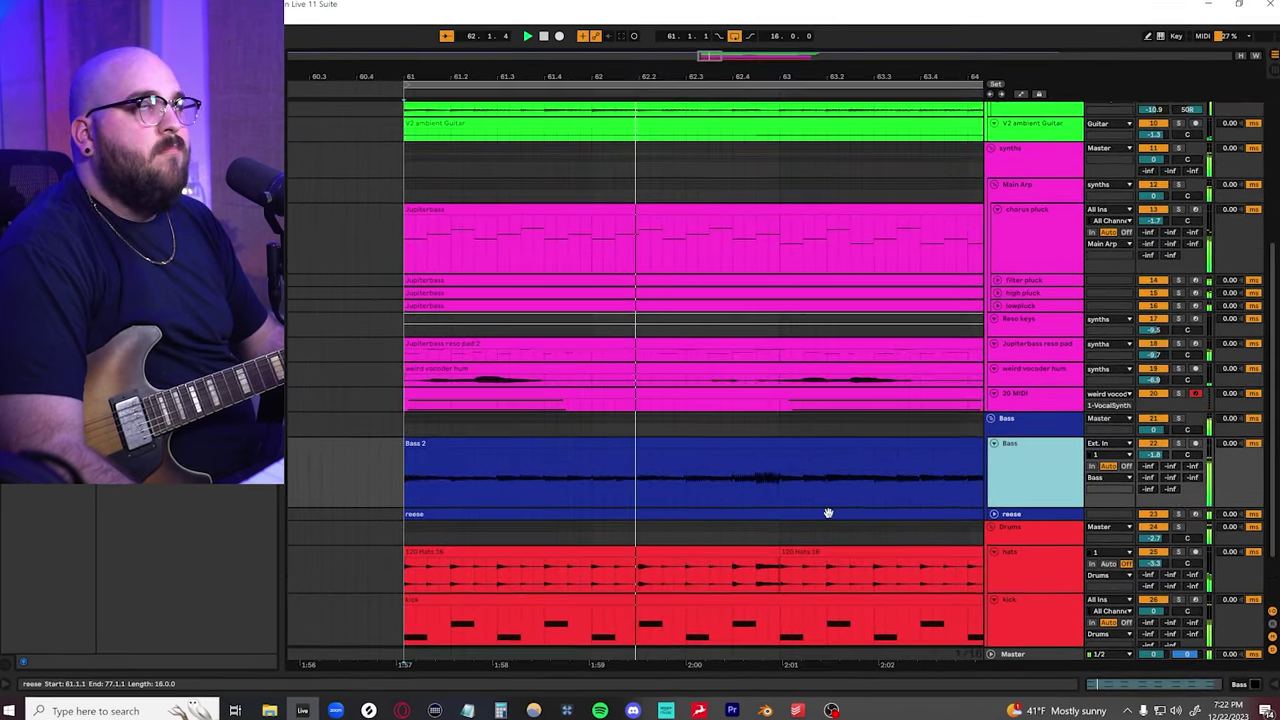
{"action": "scroll", "coordinate": [831, 510], "scroll_direction": "up", "scroll_amount": 3}
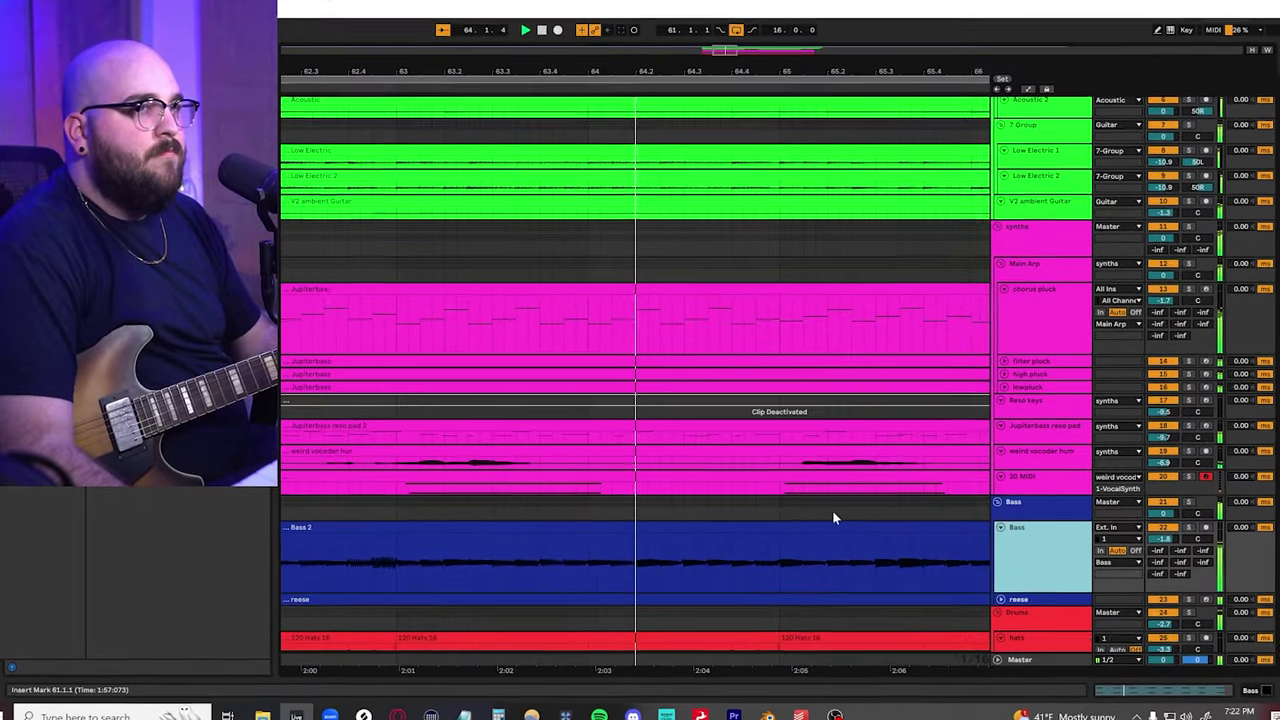
{"action": "scroll", "coordinate": [832, 510], "scroll_direction": "up", "scroll_amount": 2}
{"action": "scroll", "coordinate": [835, 513], "scroll_direction": "up", "scroll_amount": 3}
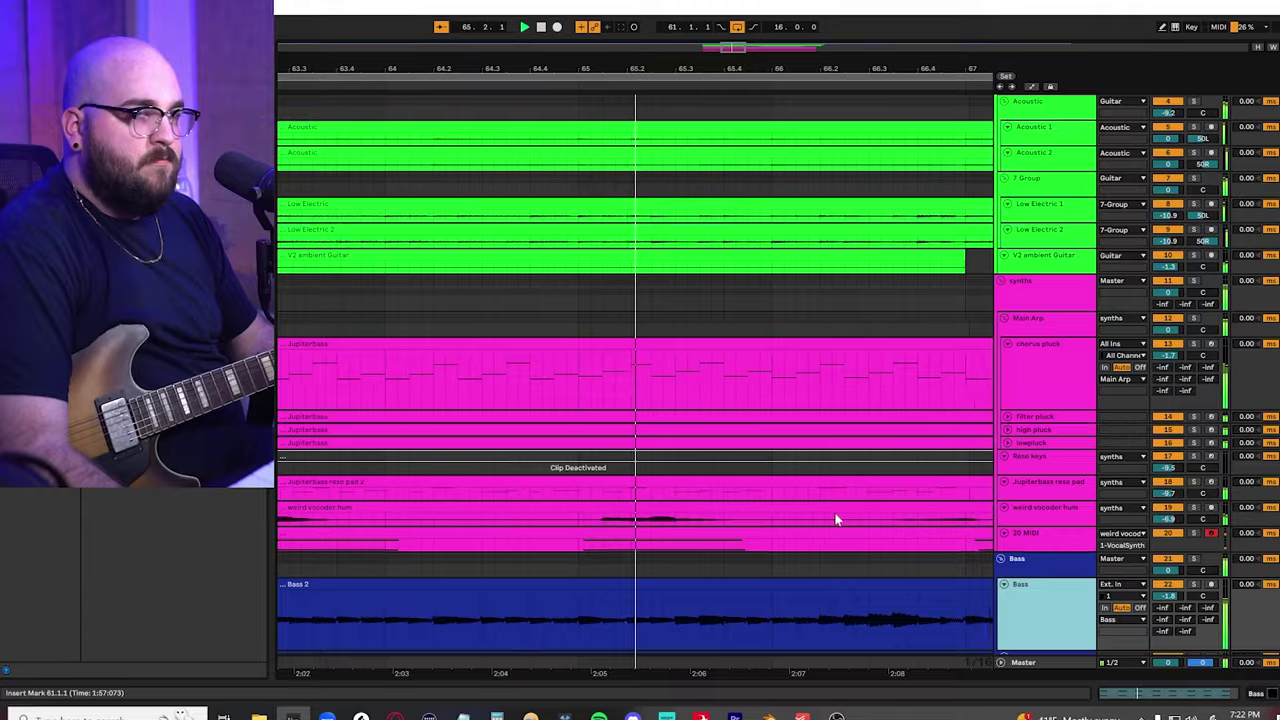
{"action": "scroll", "coordinate": [836, 514], "scroll_direction": "up", "scroll_amount": 2}
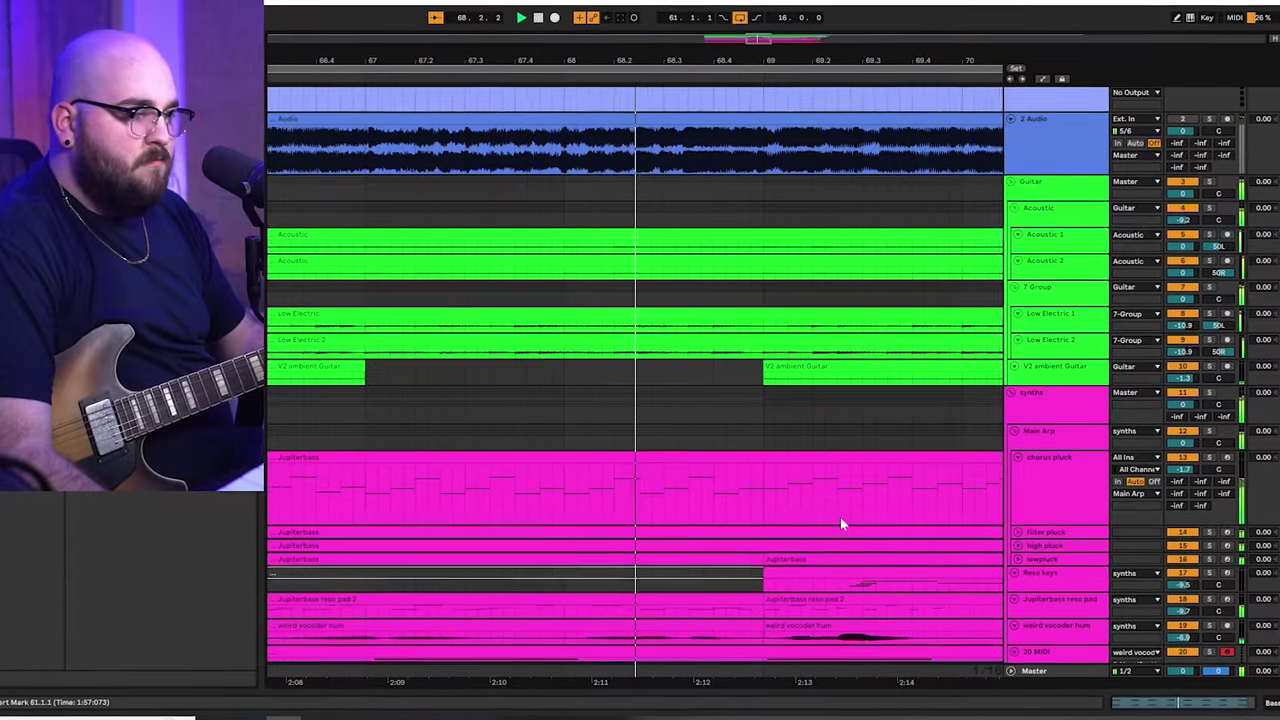
{"action": "scroll", "coordinate": [840, 517], "scroll_direction": "down", "scroll_amount": 3}
{"action": "scroll", "coordinate": [842, 518], "scroll_direction": "down", "scroll_amount": 3}
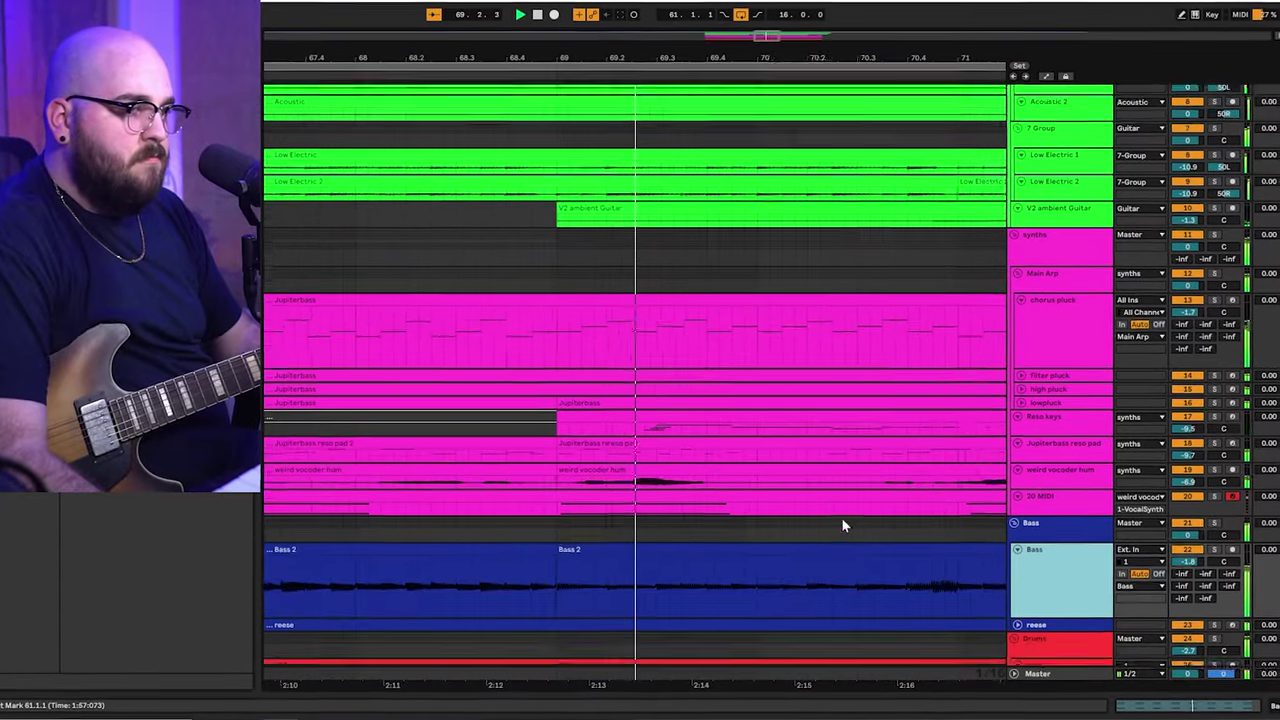
{"action": "scroll", "coordinate": [843, 519], "scroll_direction": "down", "scroll_amount": 3}
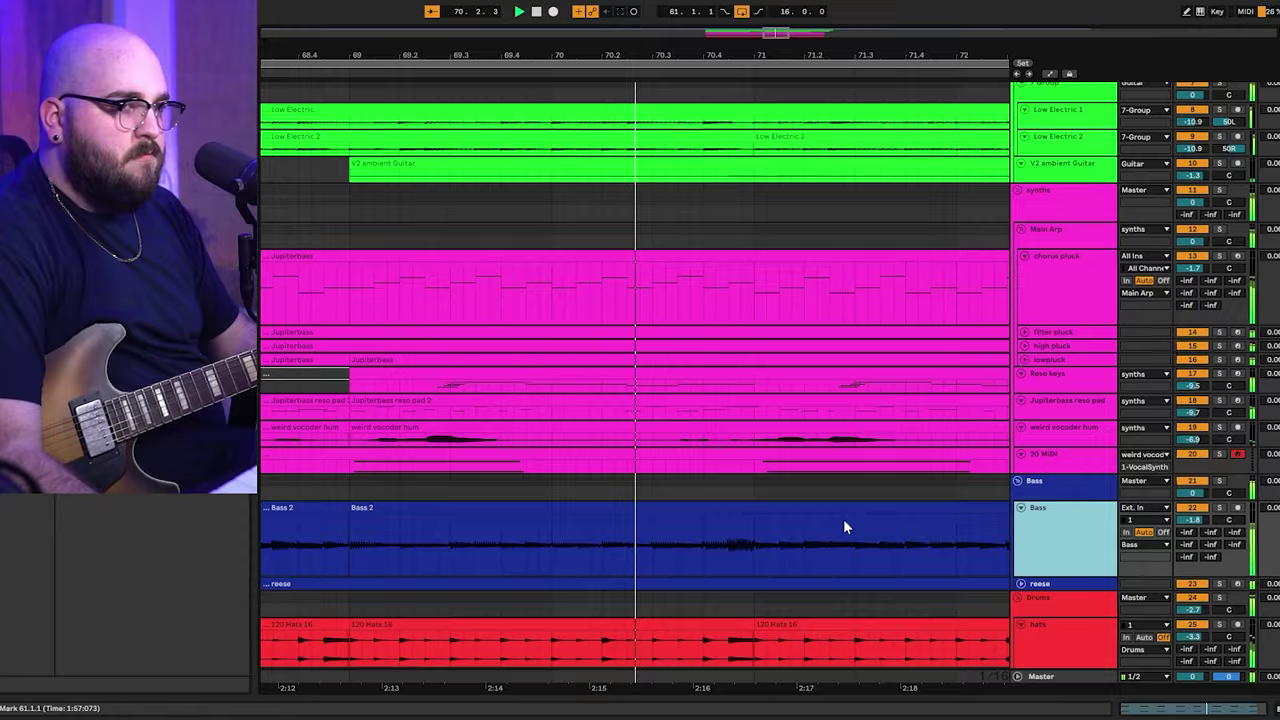
{"action": "scroll", "coordinate": [846, 522], "scroll_direction": "up", "scroll_amount": 1}
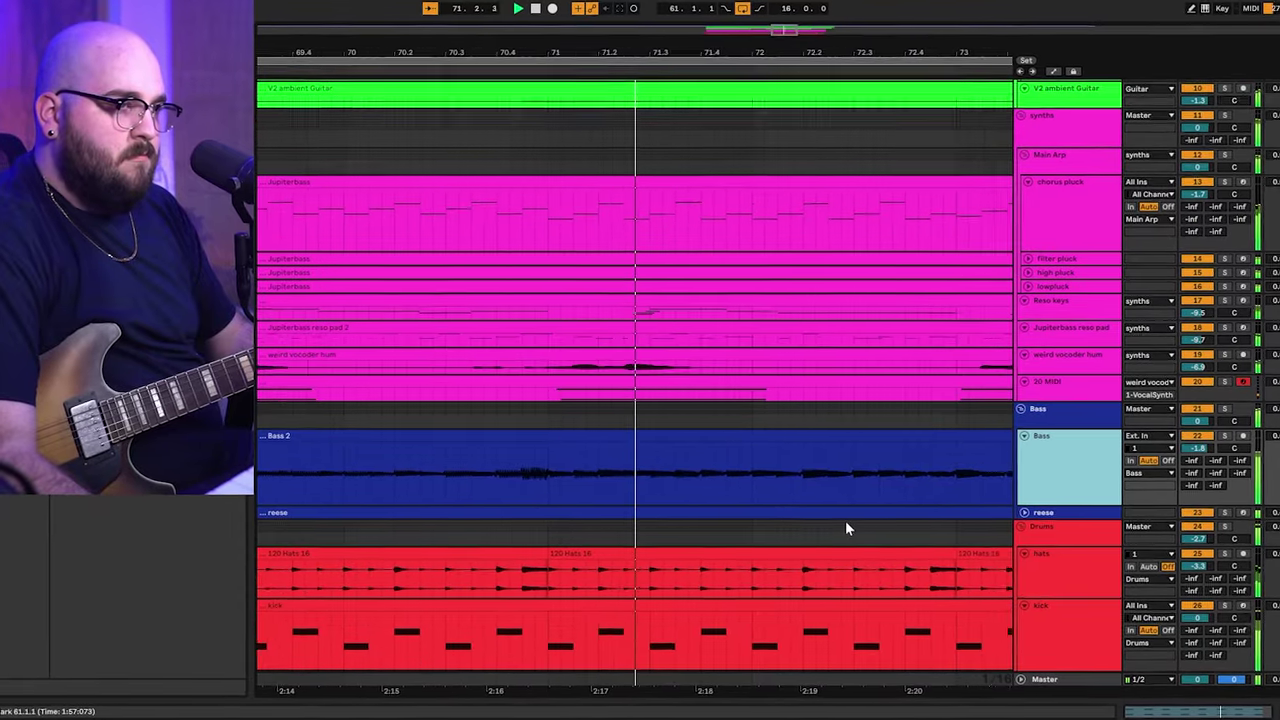
{"action": "scroll", "coordinate": [846, 522], "scroll_direction": "down", "scroll_amount": 2}
{"action": "scroll", "coordinate": [846, 522], "scroll_direction": "up", "scroll_amount": 2}
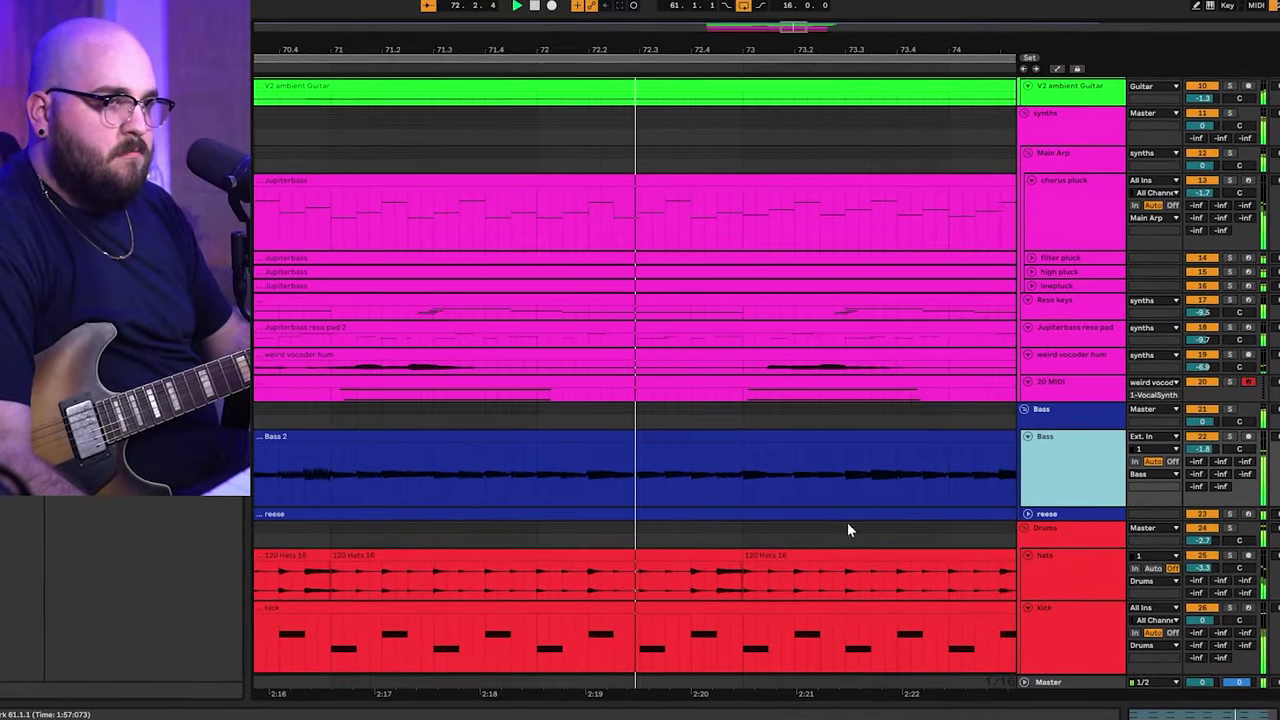
{"action": "scroll", "coordinate": [847, 522], "scroll_direction": "down", "scroll_amount": 2}
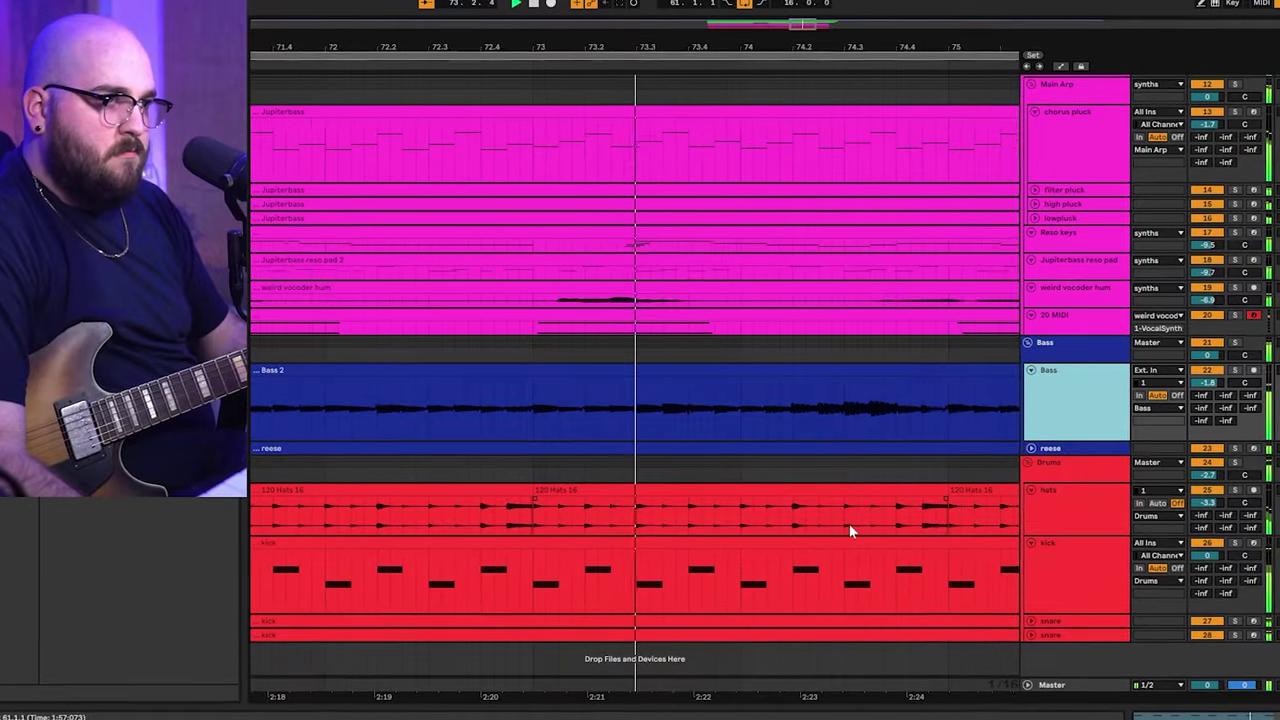